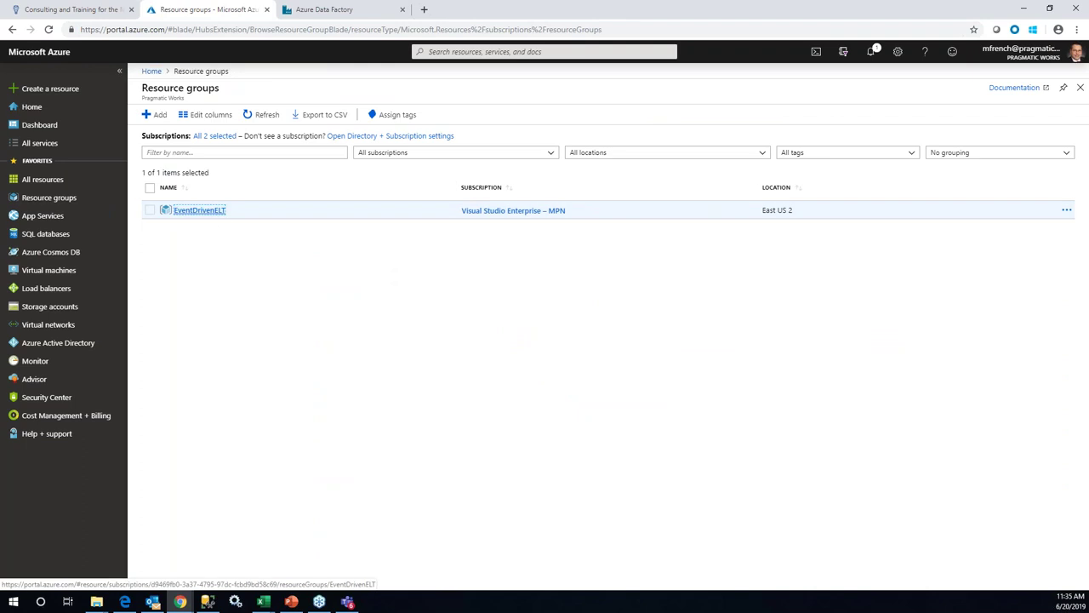
- Open the EventDrivenELT resource group and sort its resources by type in ascending order
click(199, 210)
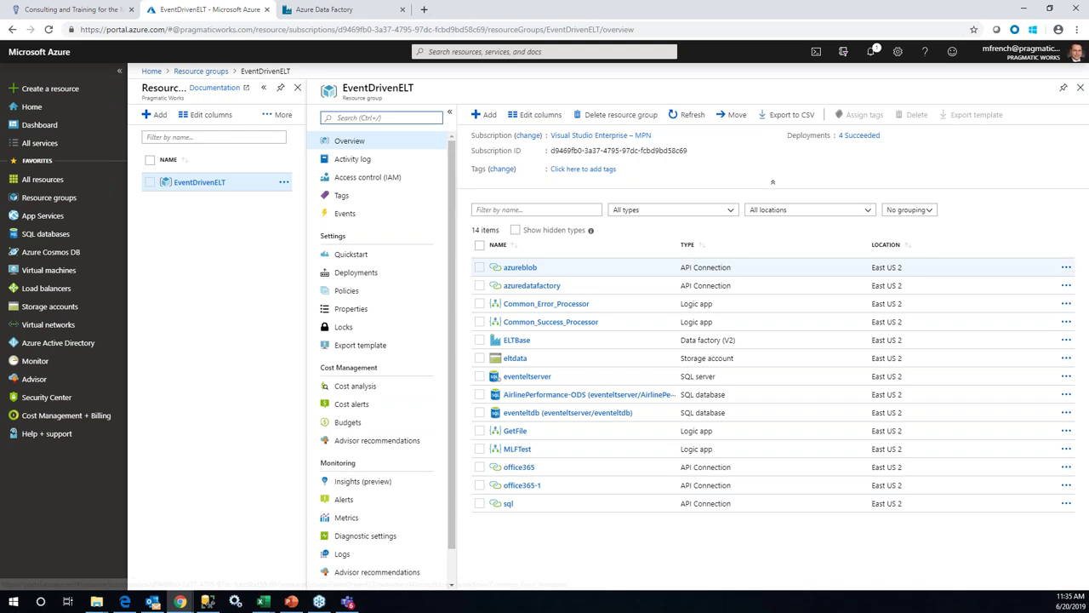
click(702, 252)
click(702, 252)
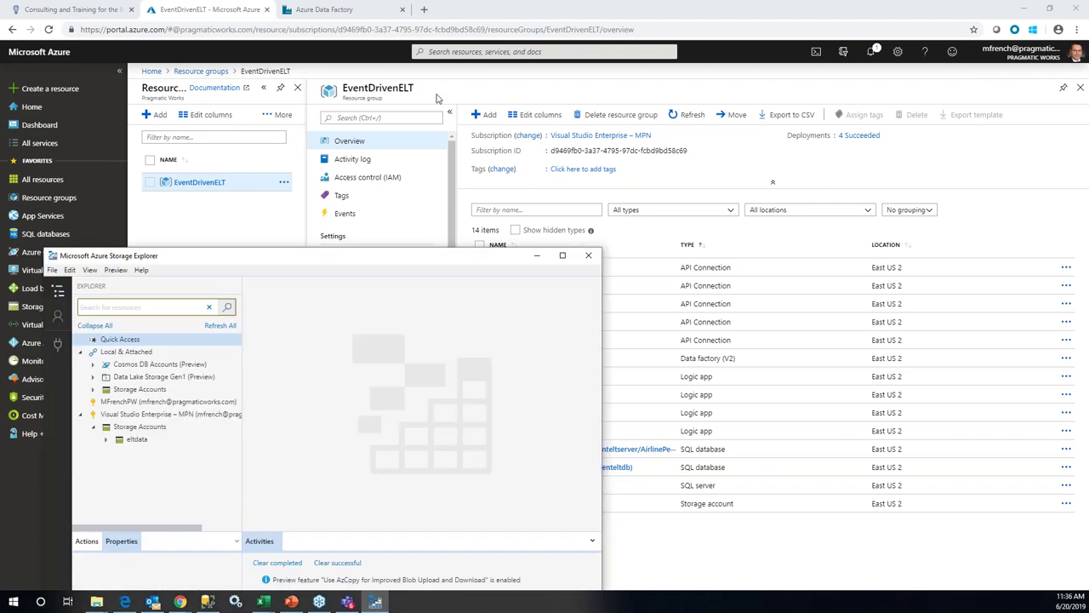
- In Azure Storage Explorer, view the contents of the eltdata account's raw blob container, then return to the Azure portal
click(225, 259)
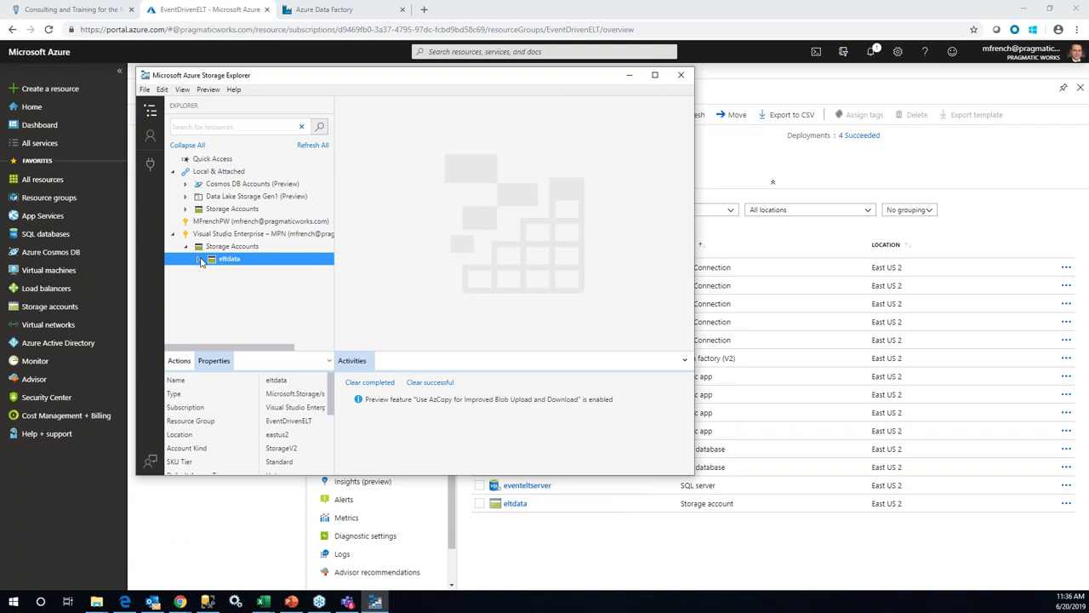
click(199, 259)
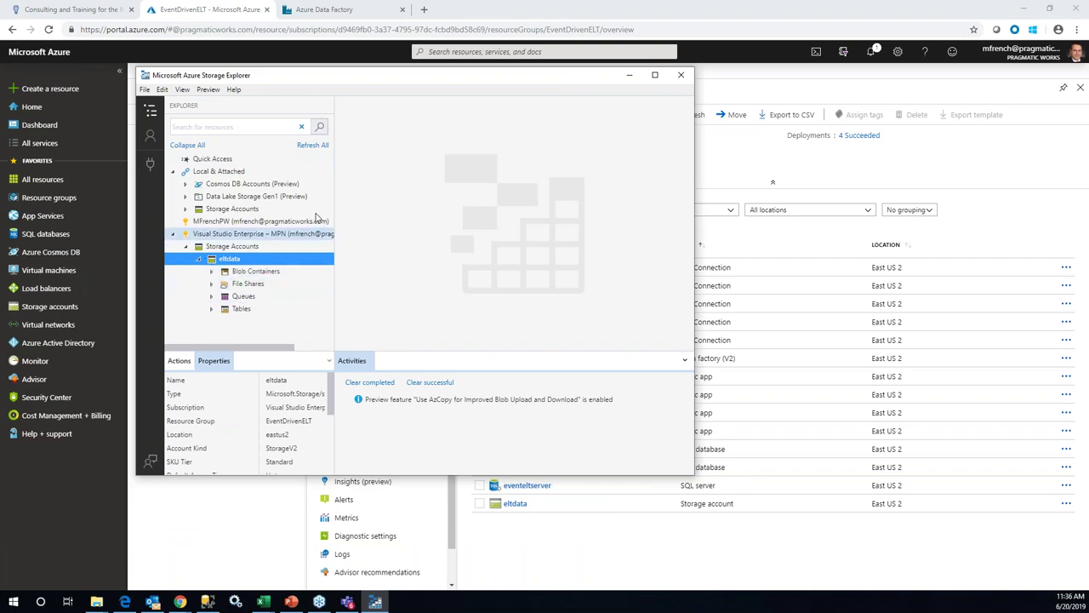
click(655, 75)
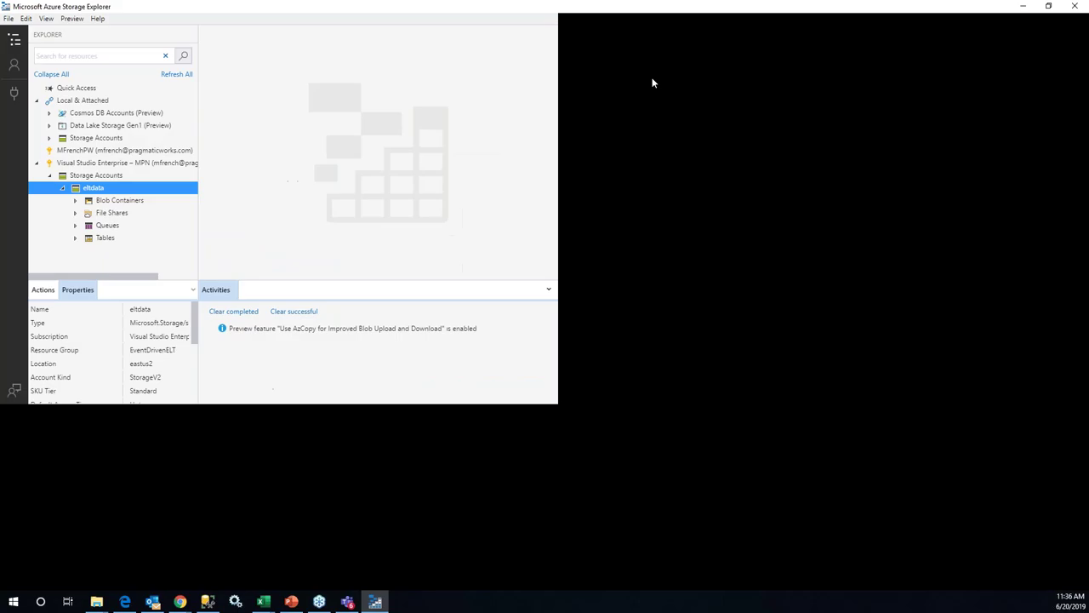
click(78, 201)
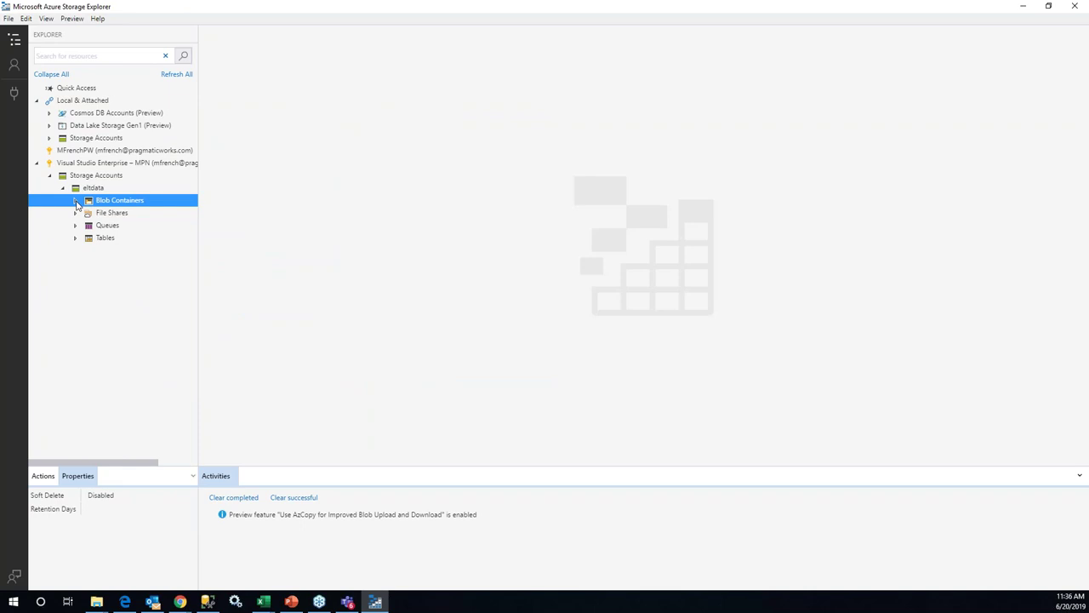
click(76, 201)
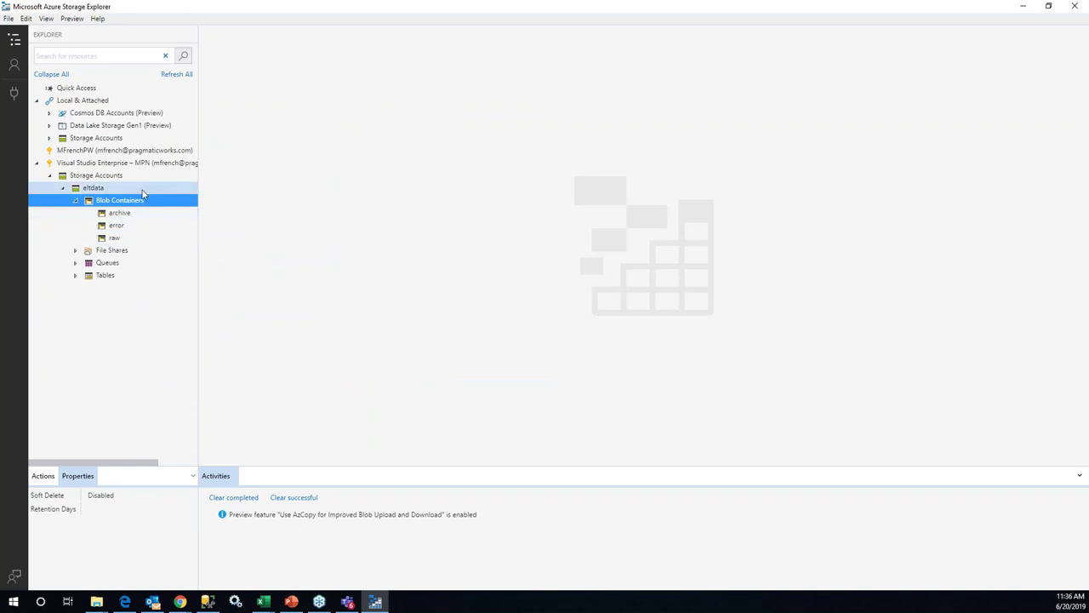
click(115, 241)
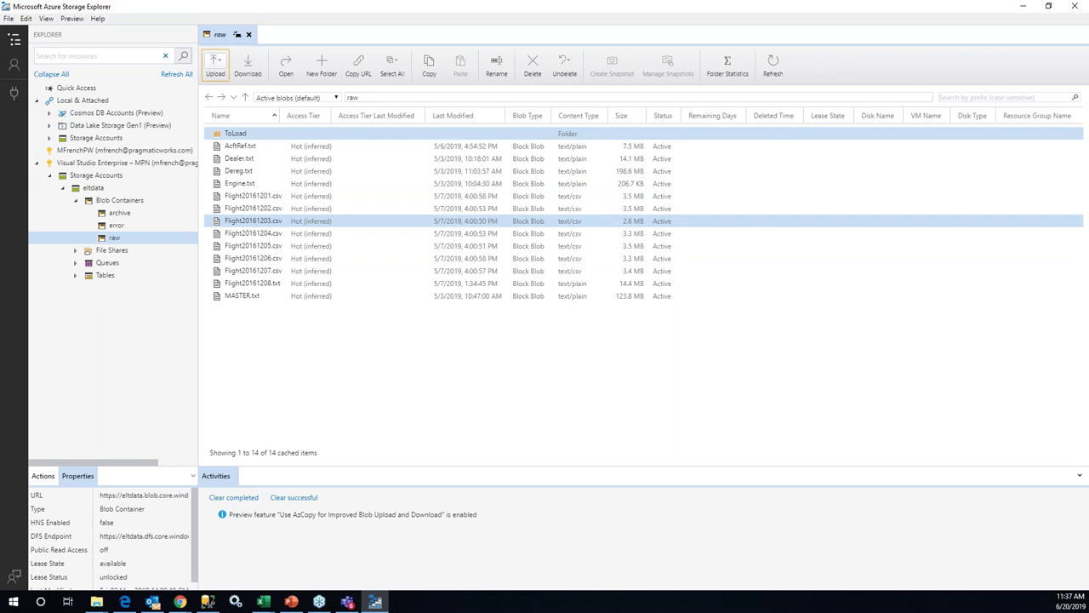
click(1023, 7)
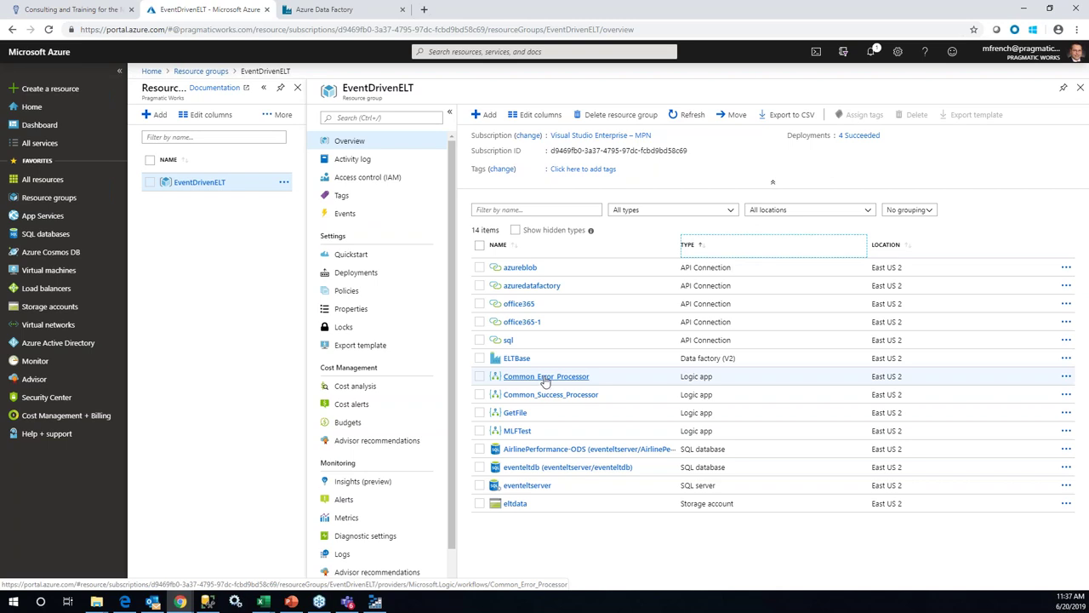
- Open the Common_Error_Processor logic app in the designer and examine its HTTP request trigger
click(546, 382)
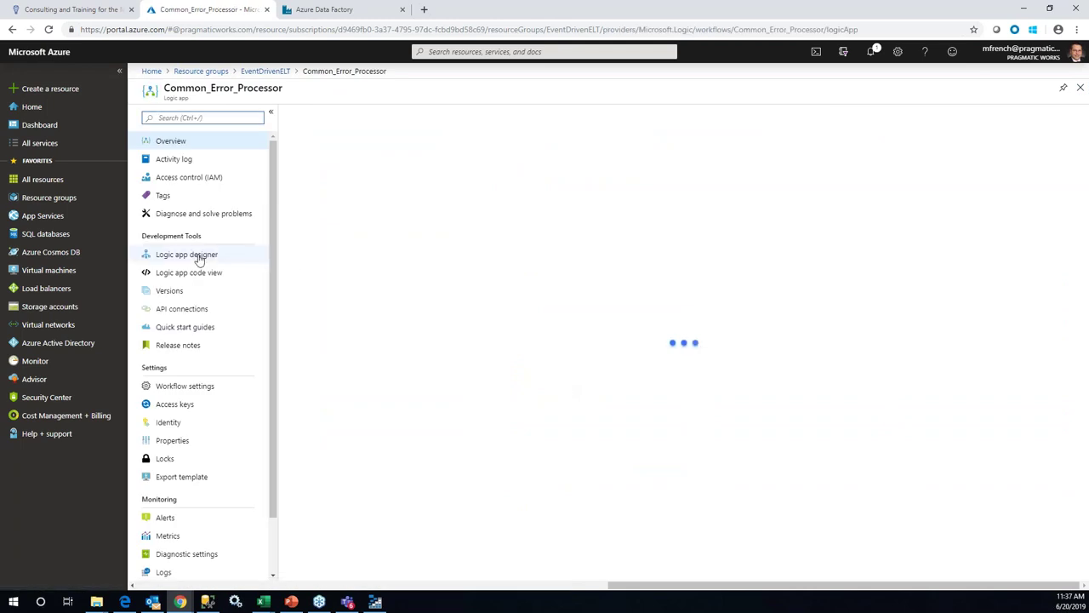
click(208, 257)
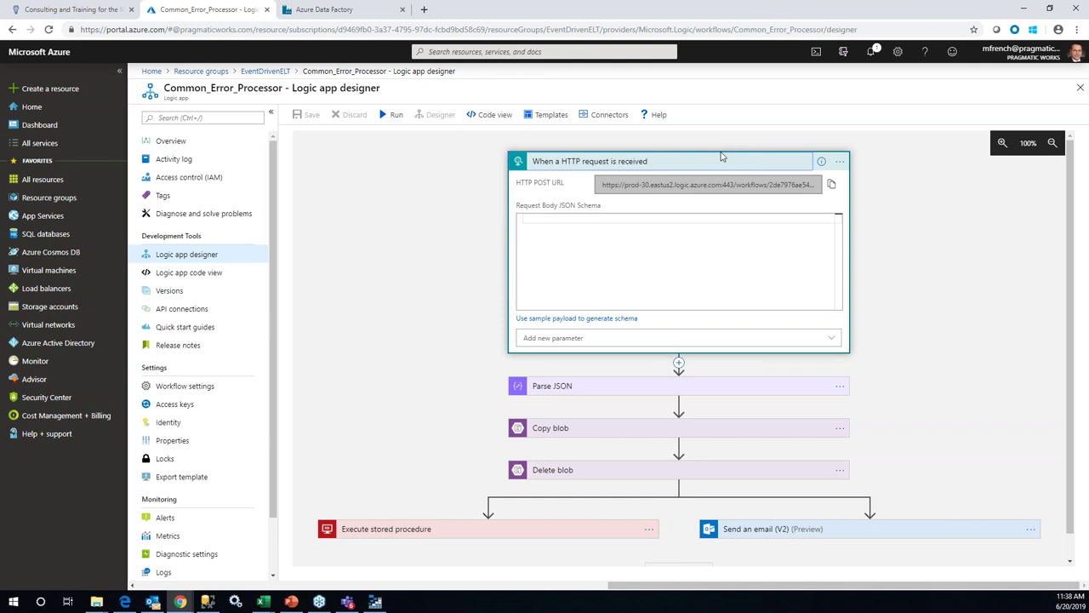
click(758, 162)
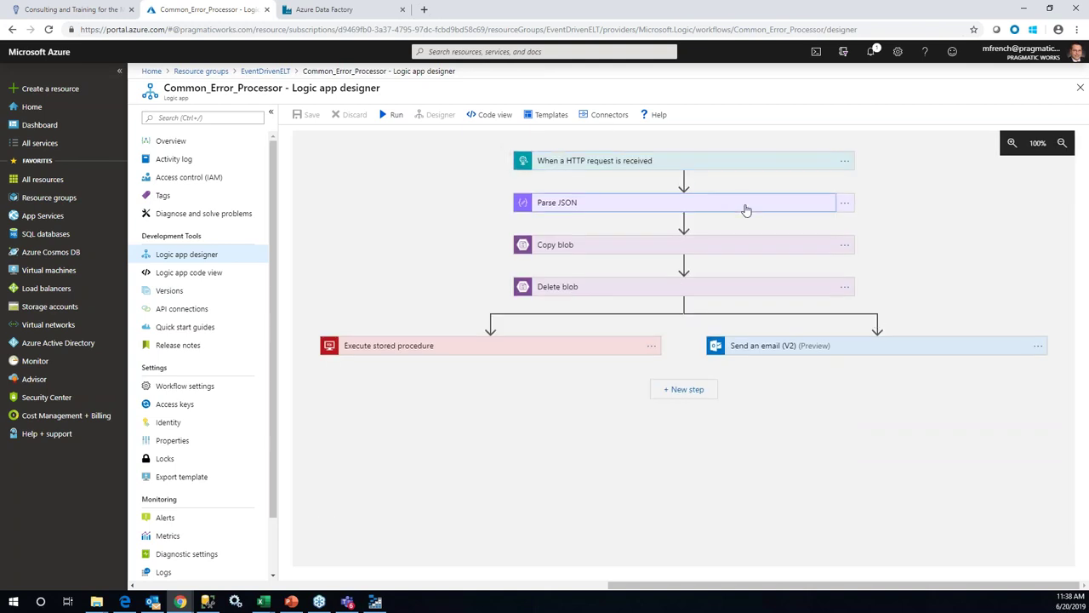
- Expand the Parse JSON action of the error processor and read its schema through to the end
click(746, 209)
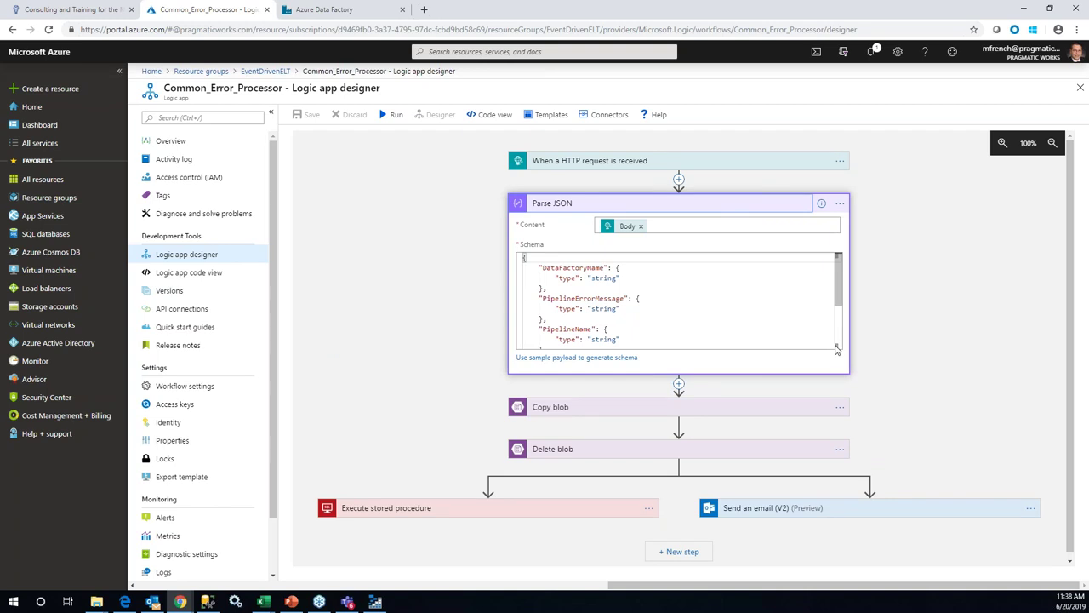
click(841, 295)
drag(841, 295, 838, 344)
- Expand the error processor's Copy blob and Delete blob actions to examine their source, destination and blob settings
click(766, 406)
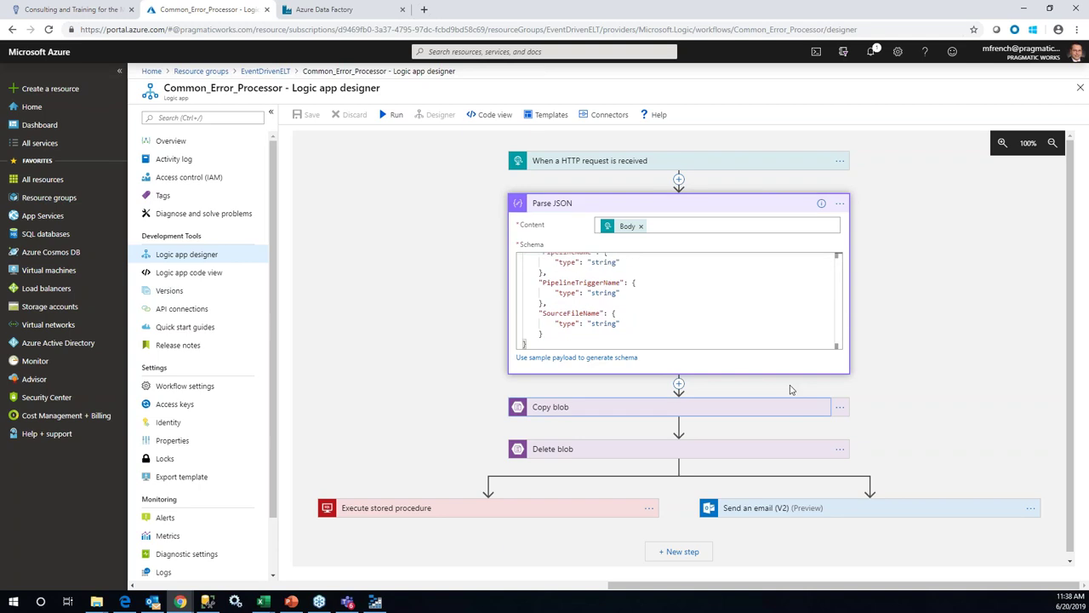
scroll(1026, 302, down, 3)
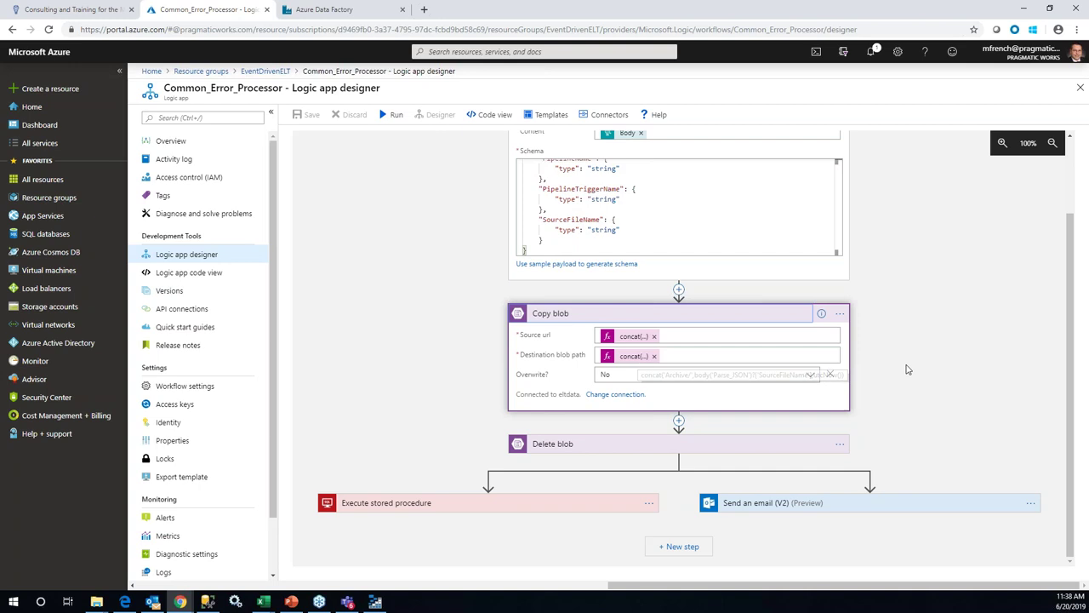
click(754, 446)
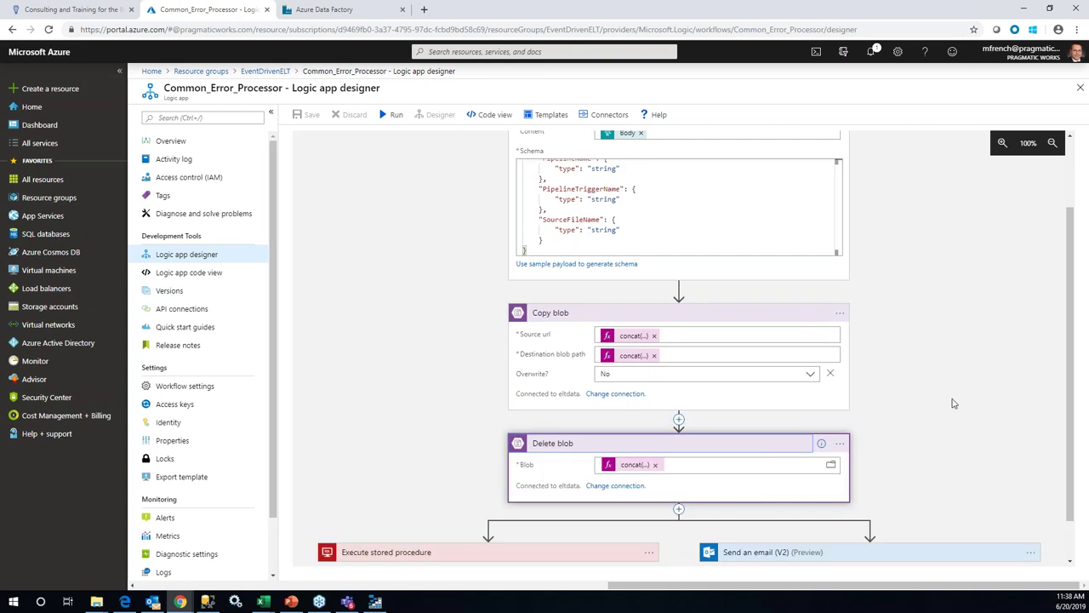
- Expand the error processor's Execute stored procedure and Send an email (V2) actions to examine their parameters
scroll(936, 406, down, 1)
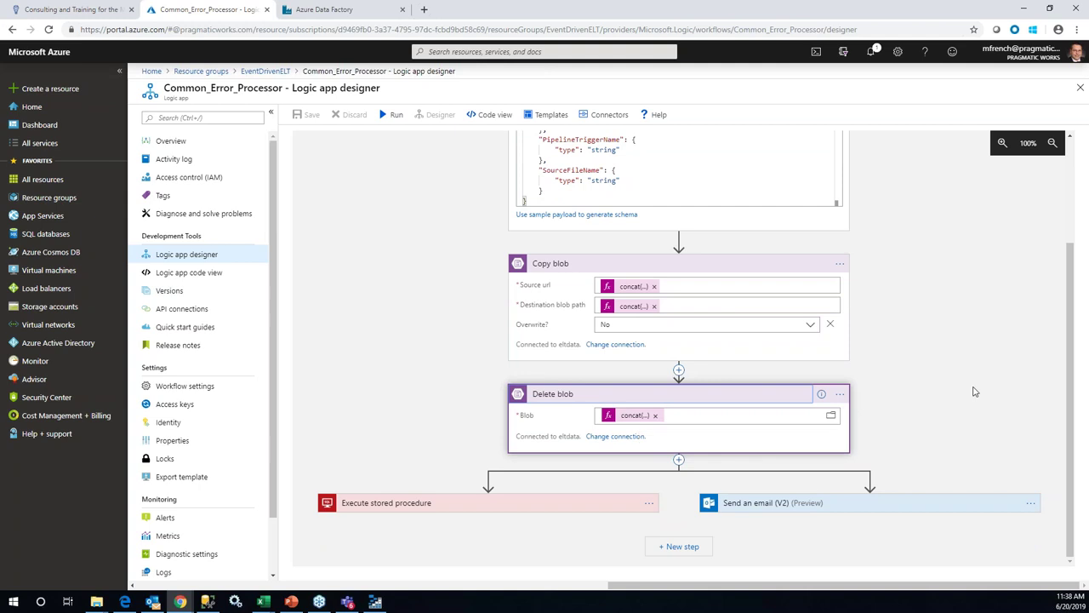
click(590, 510)
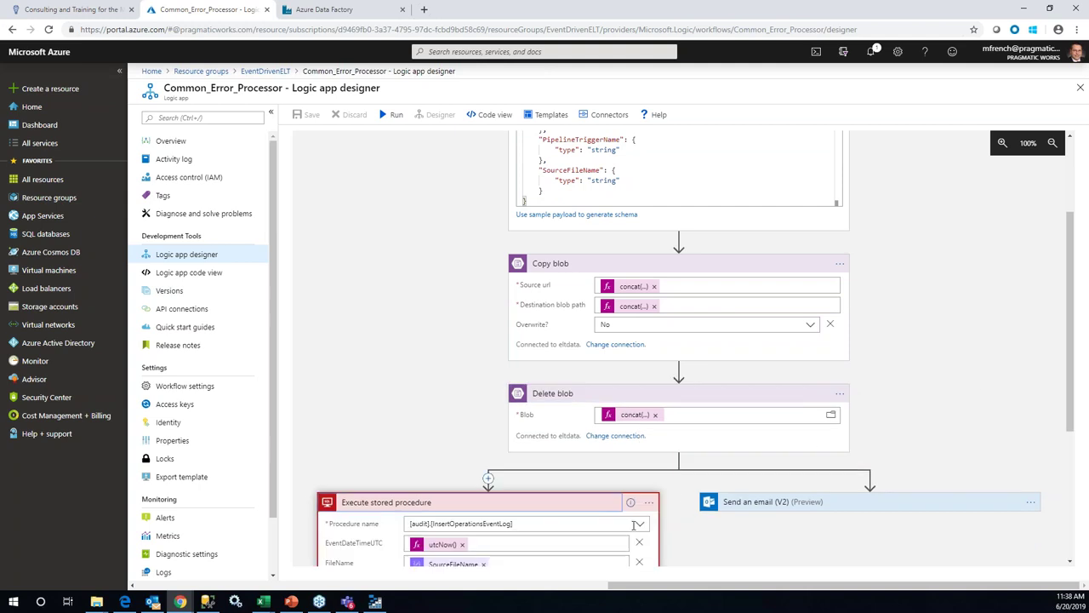
scroll(729, 527, down, 2)
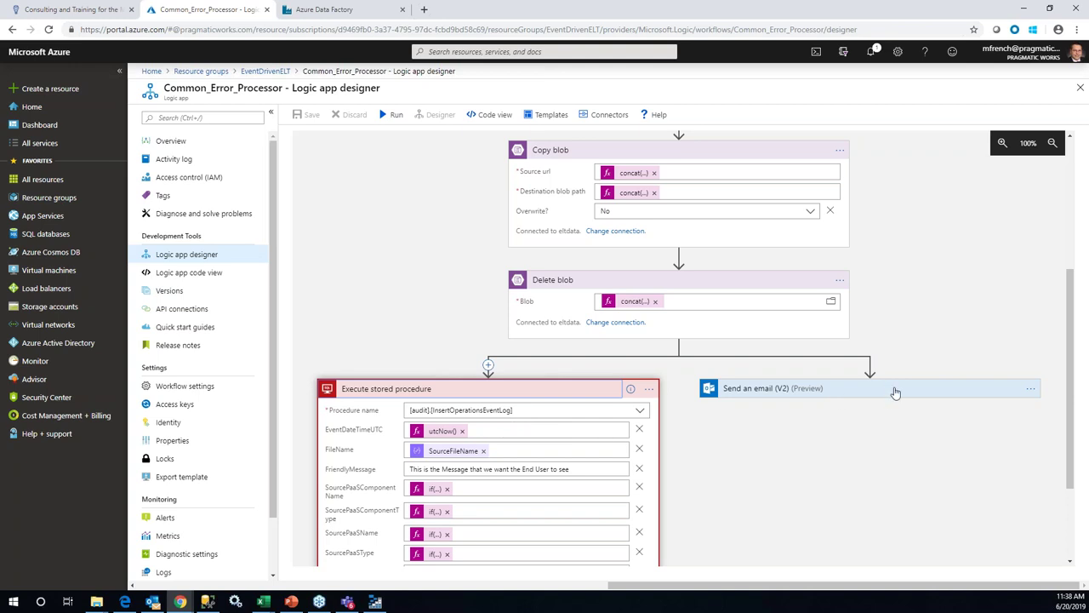
click(933, 397)
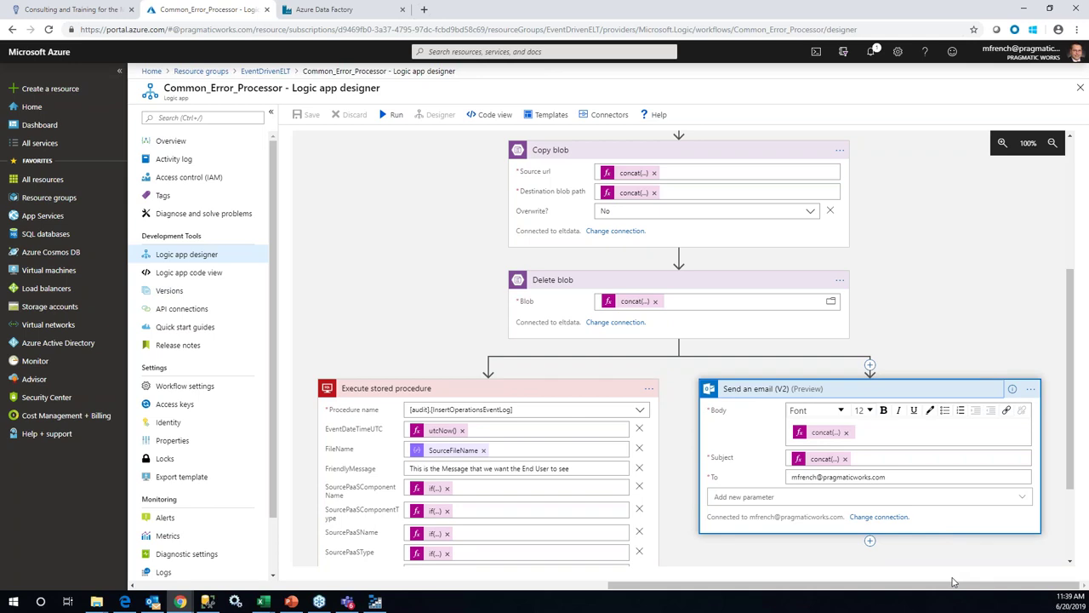
- Return to the EventDrivenELT resource group and open the Common_Success_Processor logic app in the designer
click(266, 71)
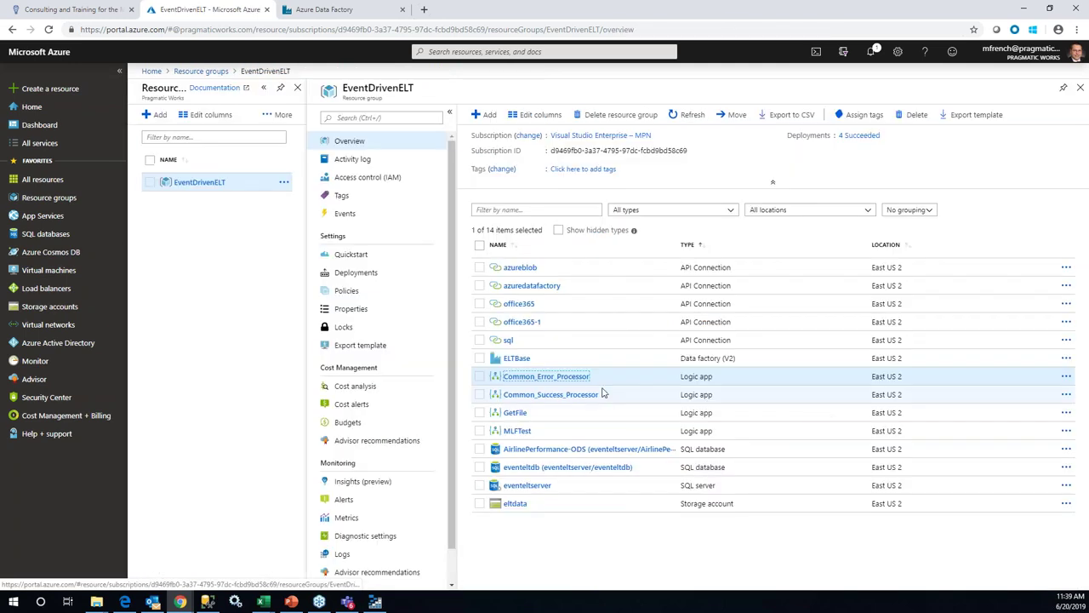
click(553, 323)
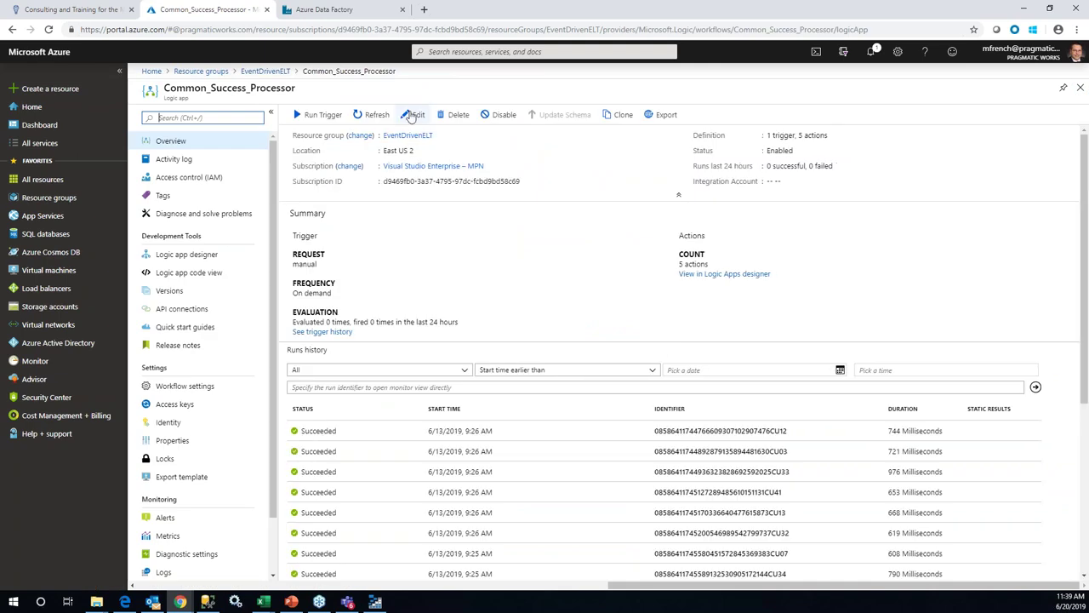
click(413, 115)
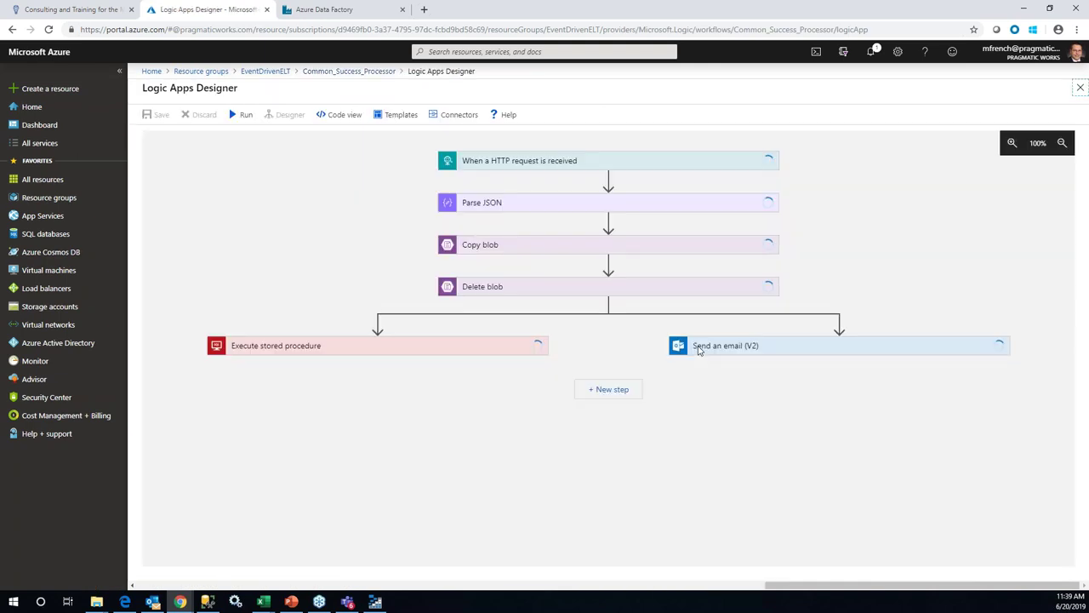
- Expand the success processor's HTTP request trigger and Parse JSON action, and read the schema through to the end
click(652, 165)
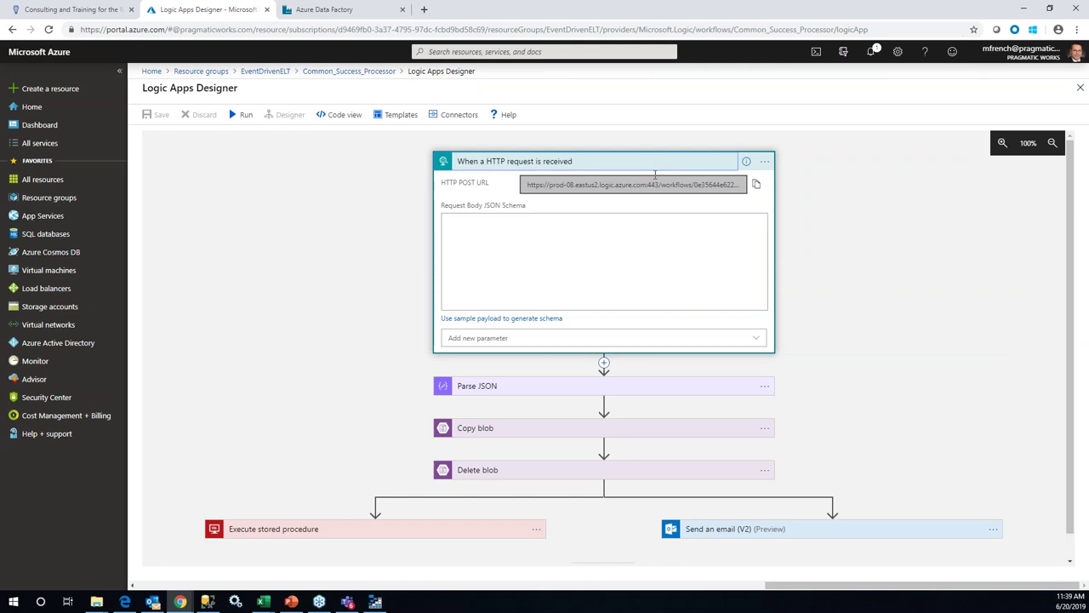
click(668, 388)
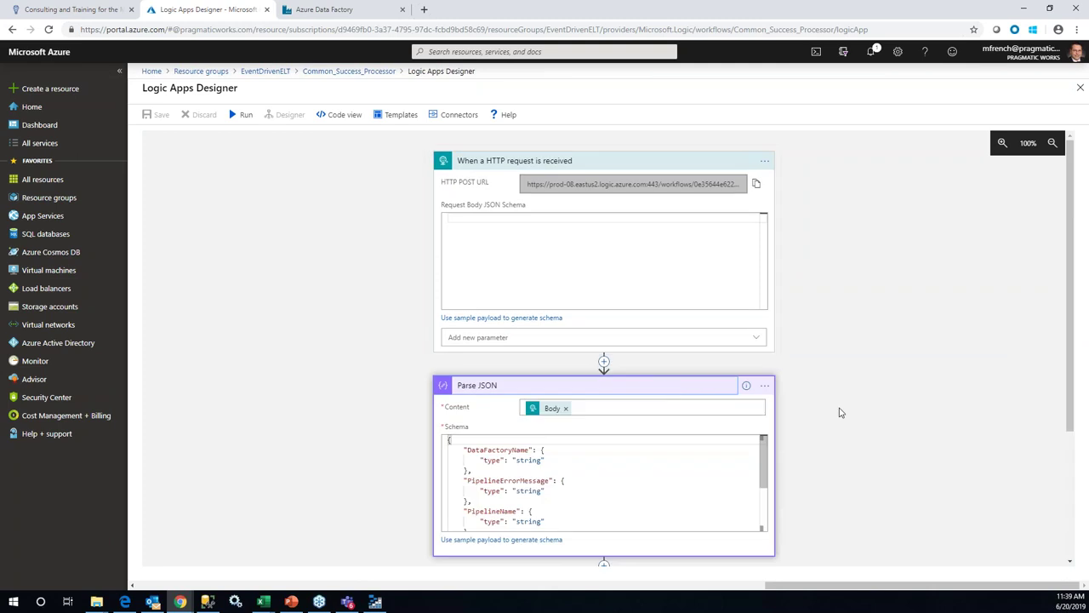
drag(763, 463, 766, 516)
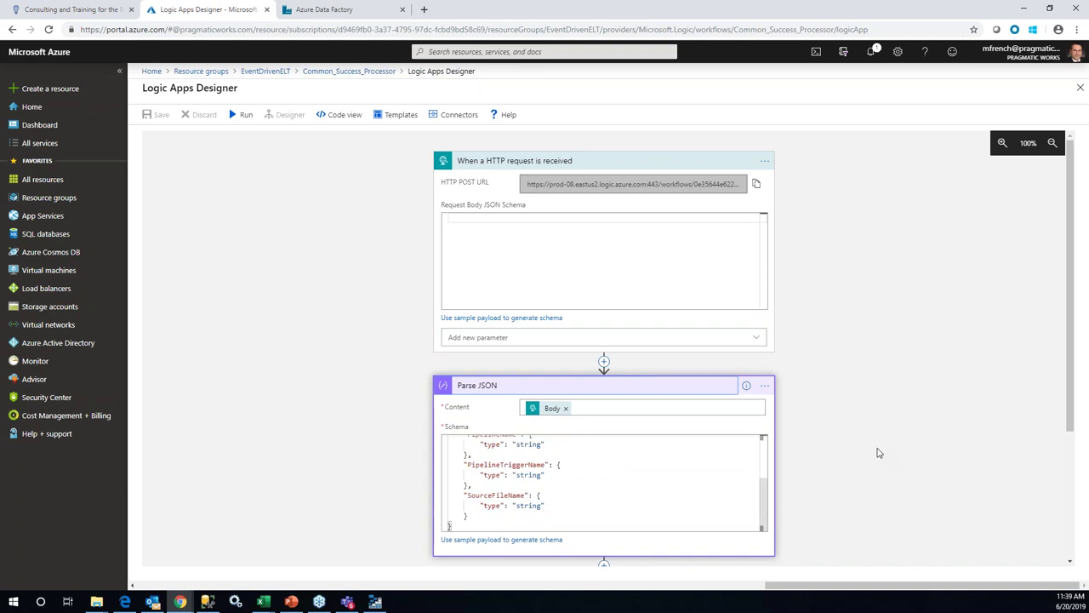
- Expand the success processor's Copy blob action to examine its source URL, destination path and overwrite settings
scroll(882, 446, down, 2)
scroll(885, 439, down, 3)
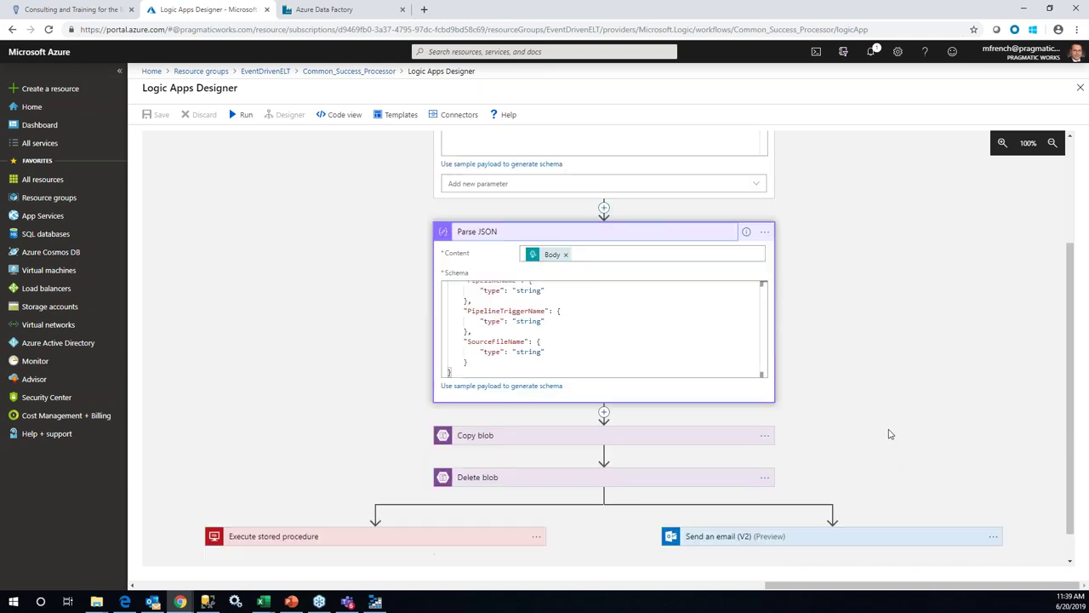
click(742, 405)
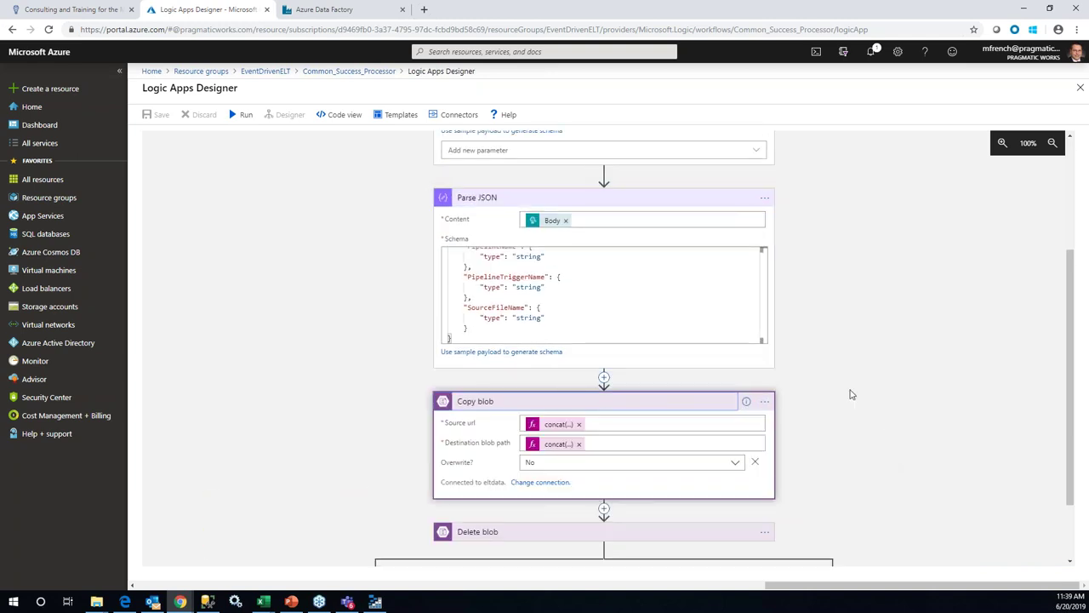
scroll(850, 393, down, 1)
scroll(851, 393, down, 1)
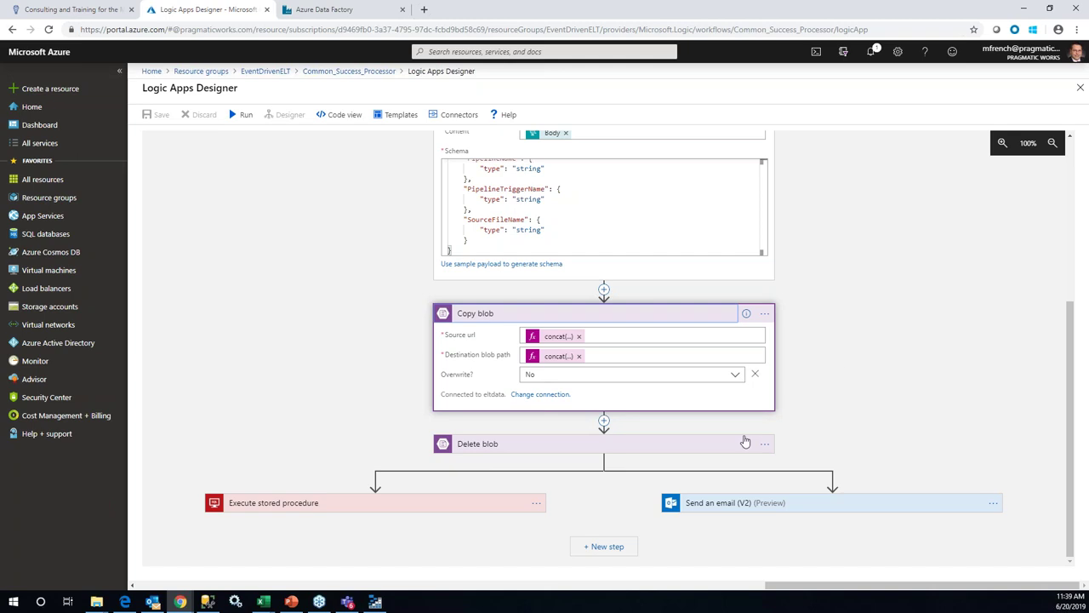
- Expand the success processor's Delete blob and Execute stored procedure actions to examine their parameters
click(662, 449)
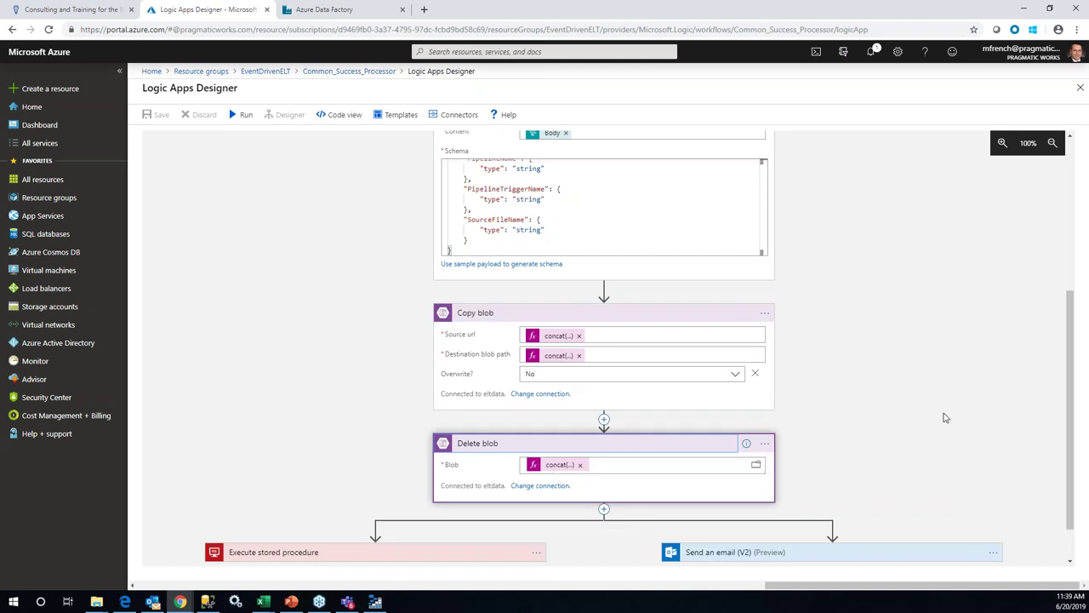
scroll(945, 417, down, 1)
click(459, 502)
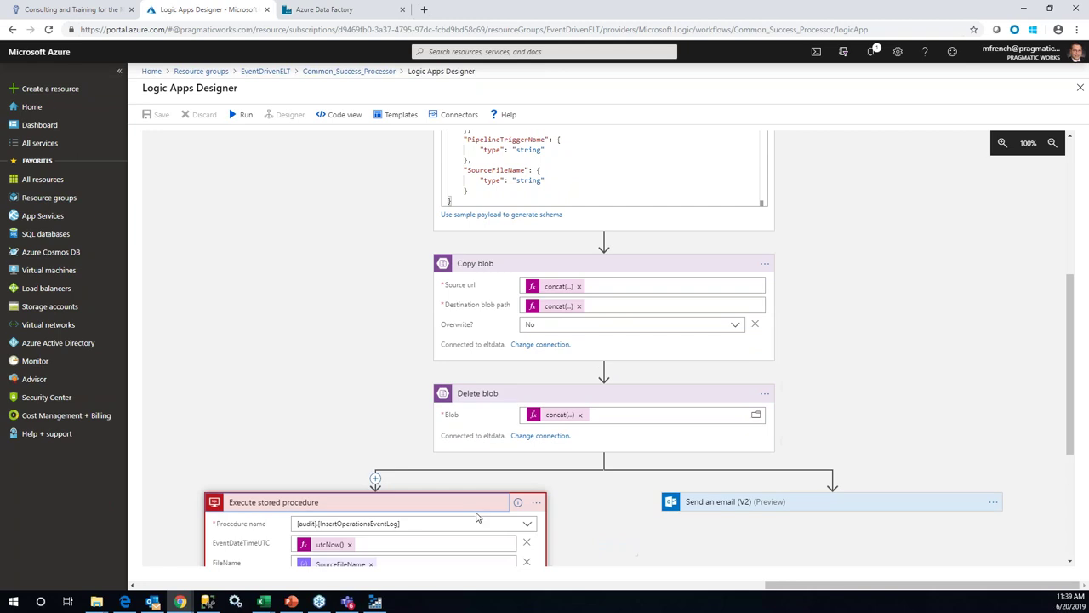
scroll(479, 513, down, 3)
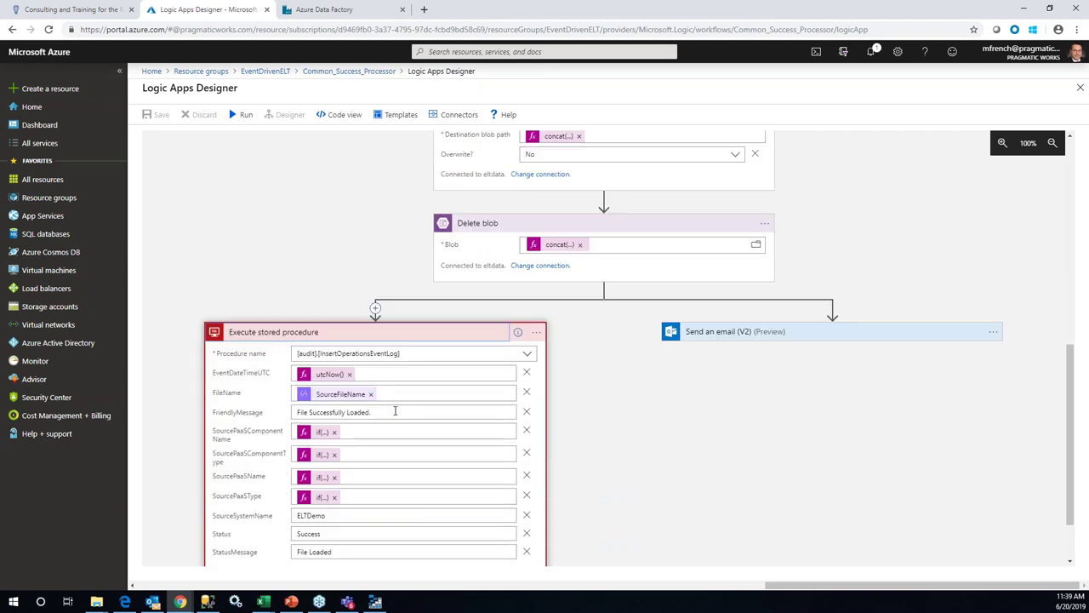
- Expand the success processor's Send an email (V2) action and open the Subject's concat expression for reading
click(859, 341)
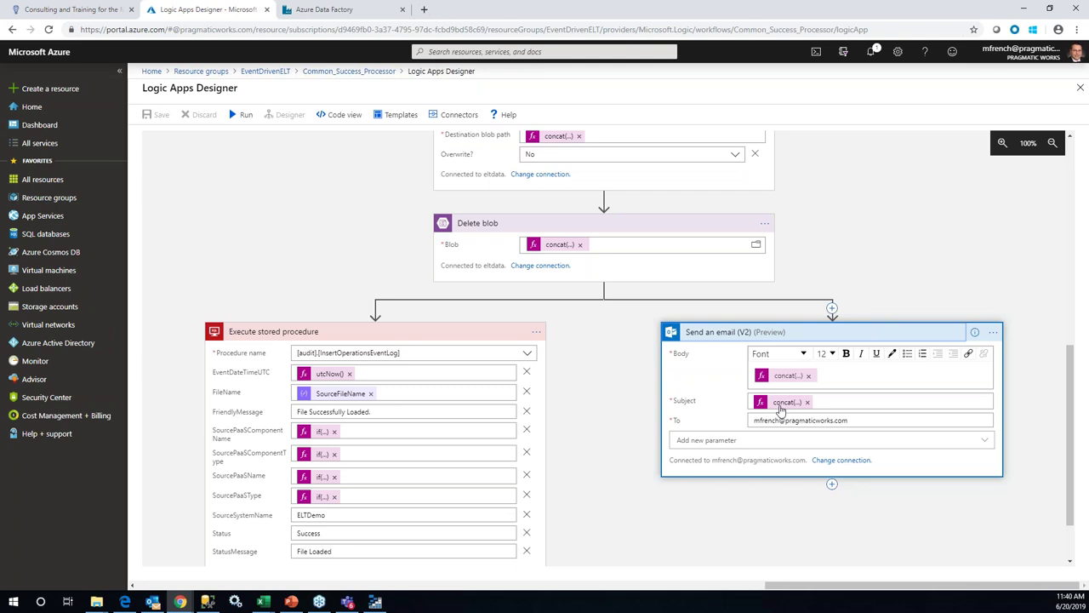
click(781, 403)
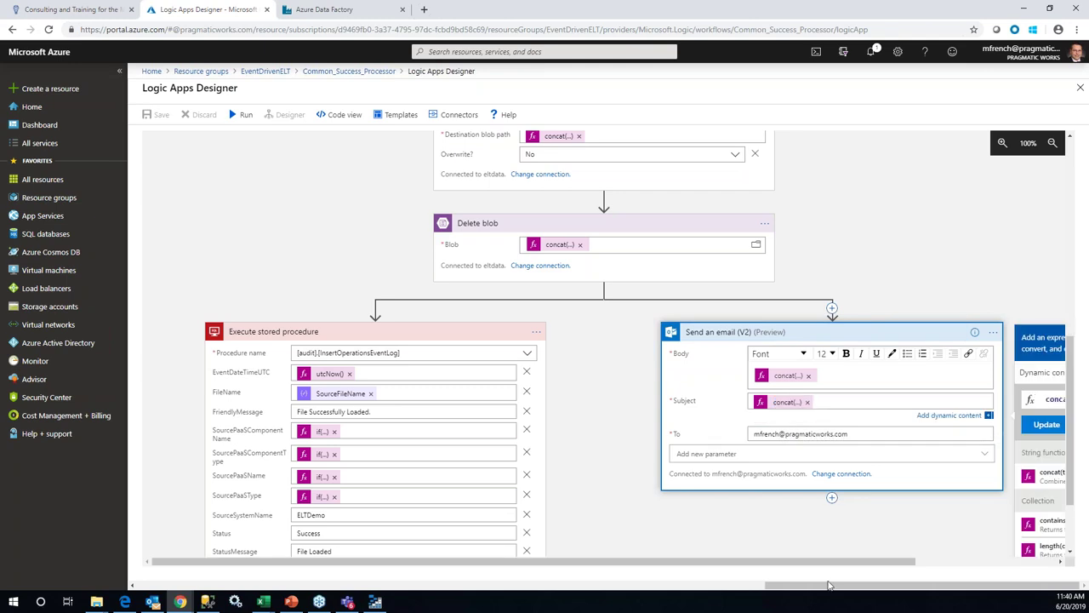
drag(830, 563, 1020, 564)
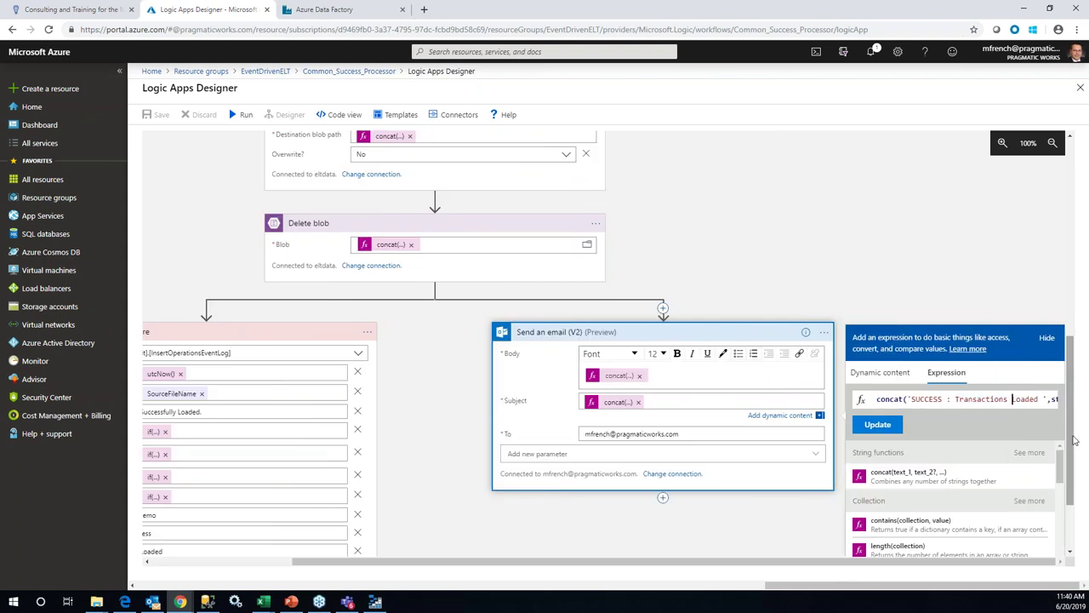
- Read along the email Subject's concat expression as far as its SourceFileName reference
key(Right)
key(Right)
key(Right)
key(Right)
key(Right)
key(Right)
key(Right)
key(Right)
key(Right)
key(Right)
key(Right)
key(Right)
key(Right)
key(Right)
key(Right)
key(Right)
key(Right)
key(Right)
key(Right)
key(Right)
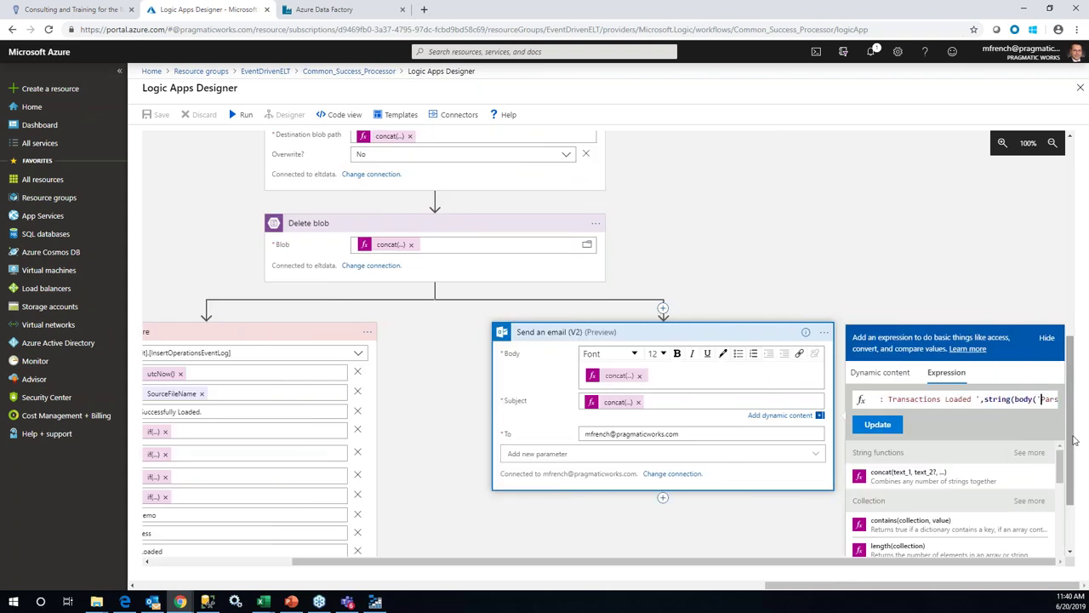
key(Right)
key(Right)
key(Right)
key(Right)
key(Right)
key(Right)
key(Right)
key(Right)
key(Right)
key(Right)
key(Right)
key(Right)
key(Right)
key(Right)
key(Right)
key(Right)
key(Right)
key(Right)
key(Right)
key(Right)
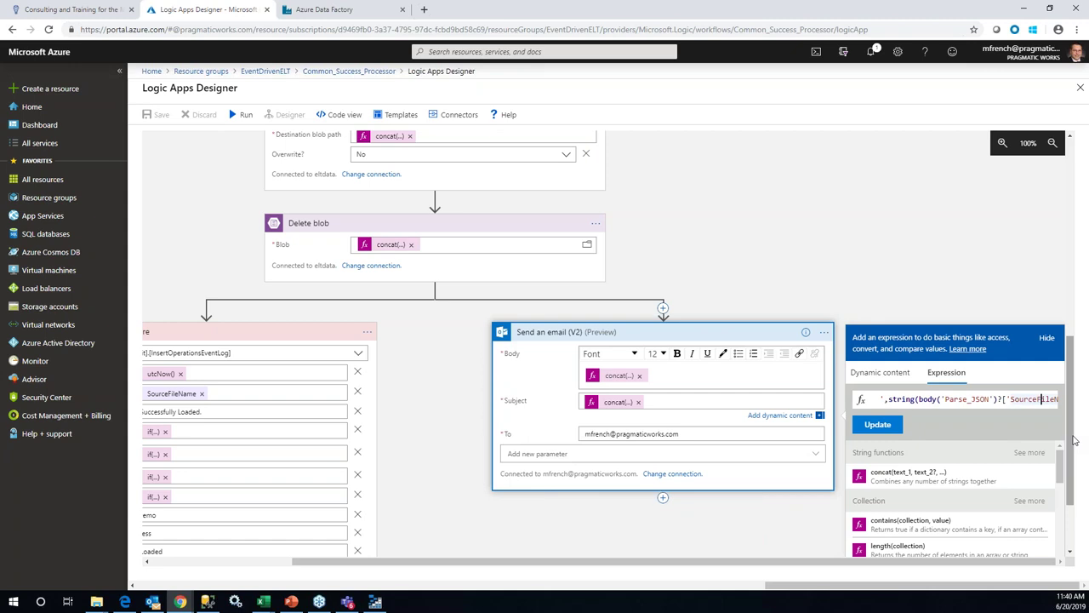
key(Right)
key(Right)
key(Right)
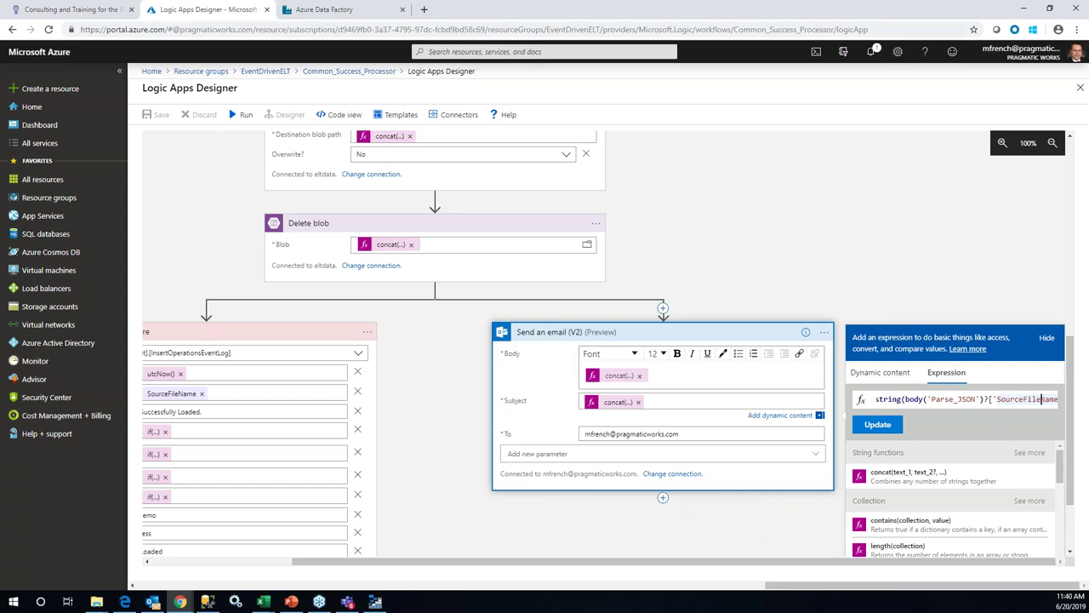
- Show the success processor's code and read through its connections and the Copy_blob and Delete_blob definitions
click(360, 119)
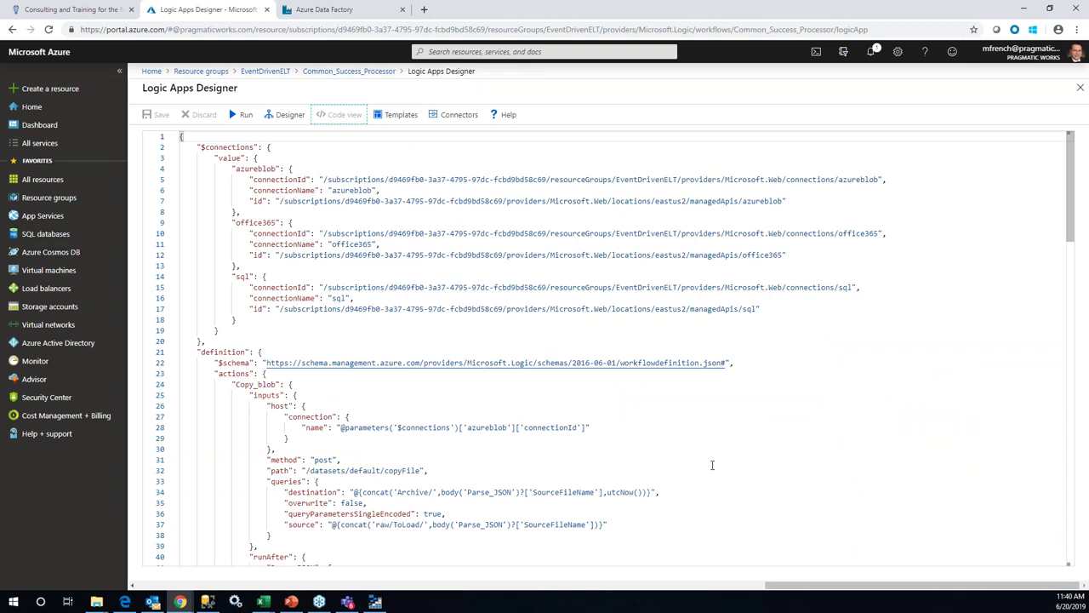
scroll(712, 465, down, 1)
scroll(713, 465, down, 2)
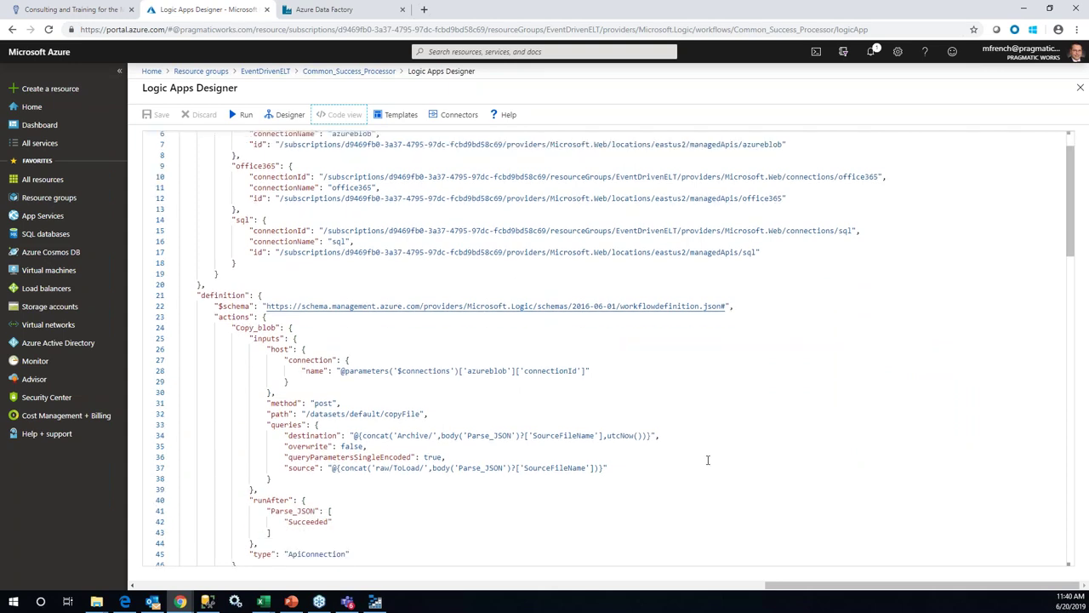
scroll(715, 426, down, 4)
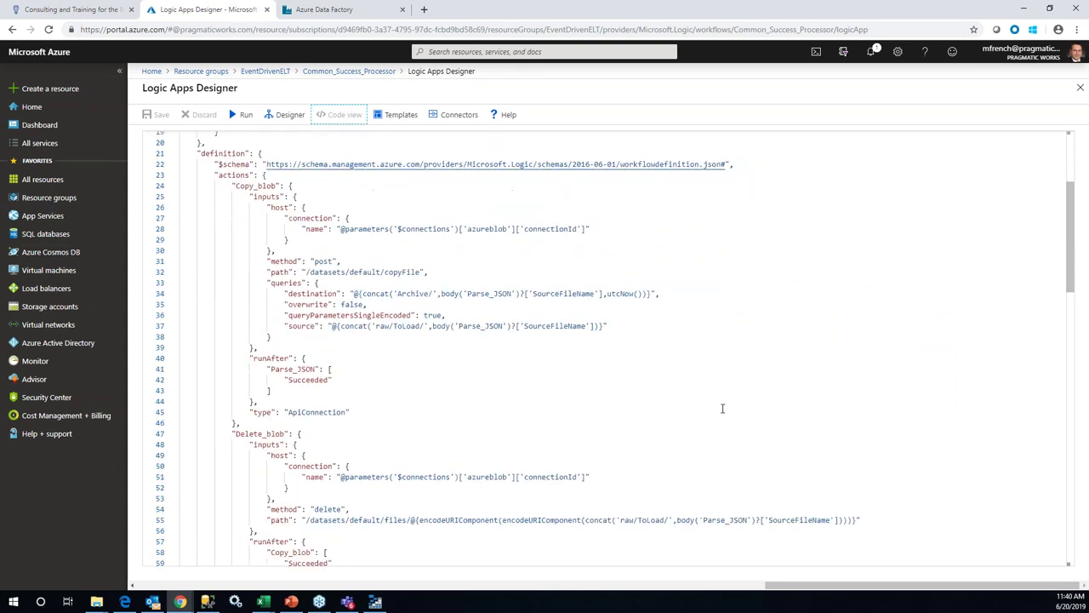
scroll(555, 445, down, 3)
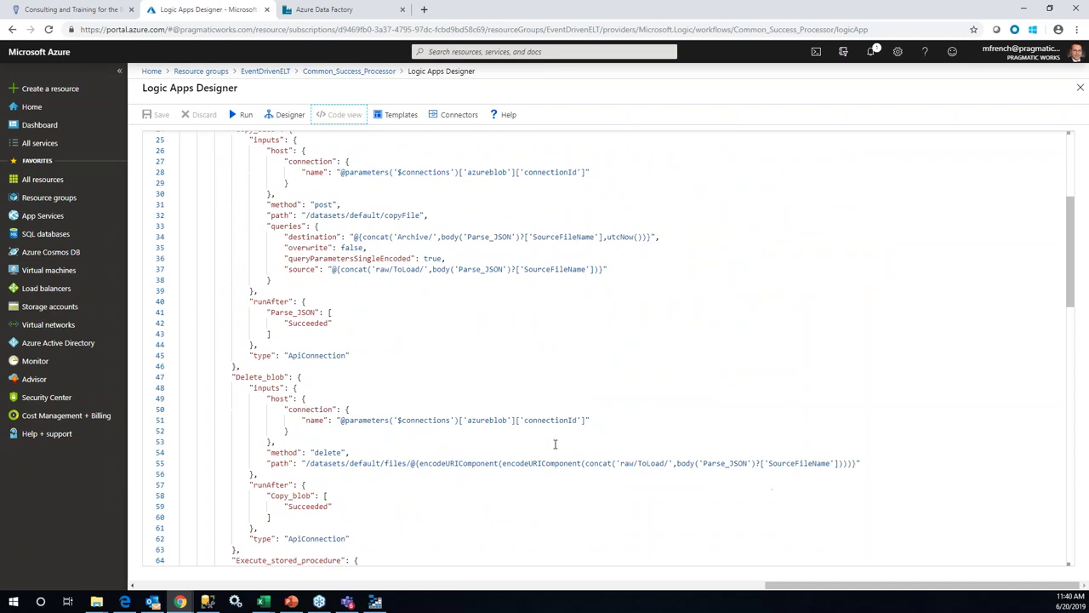
scroll(554, 444, down, 1)
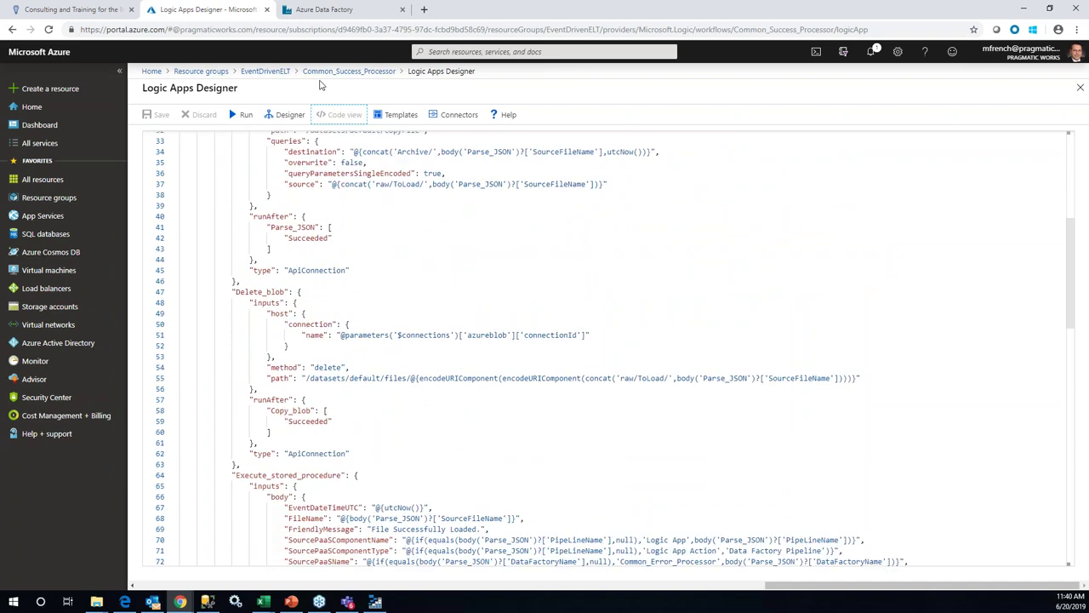
- Open the GetFile logic app from the EventDrivenELT resource group in the designer and expand its blob added or modified trigger
click(265, 72)
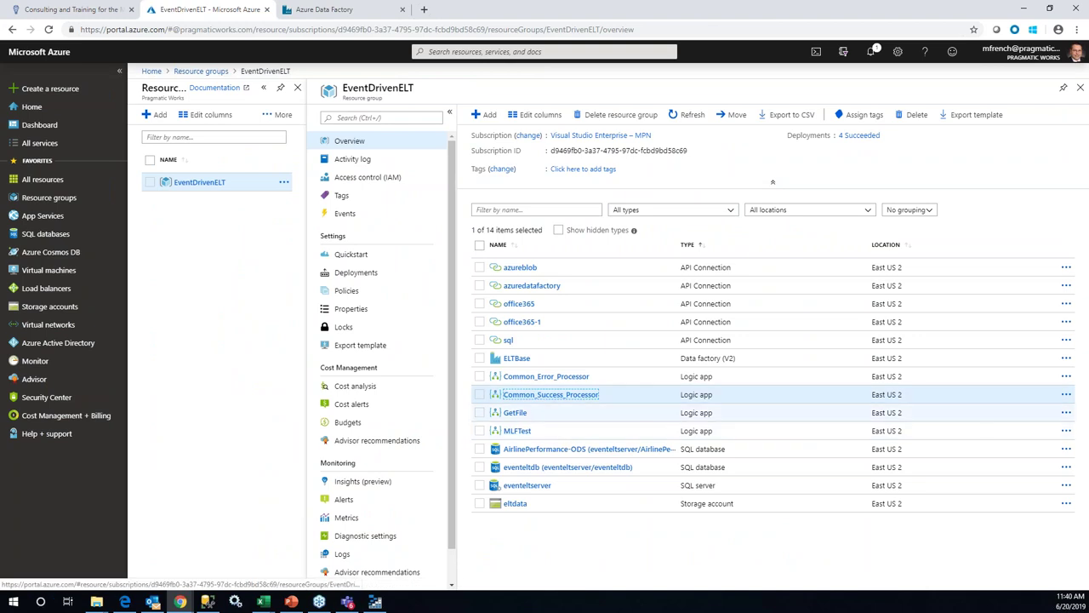
click(514, 415)
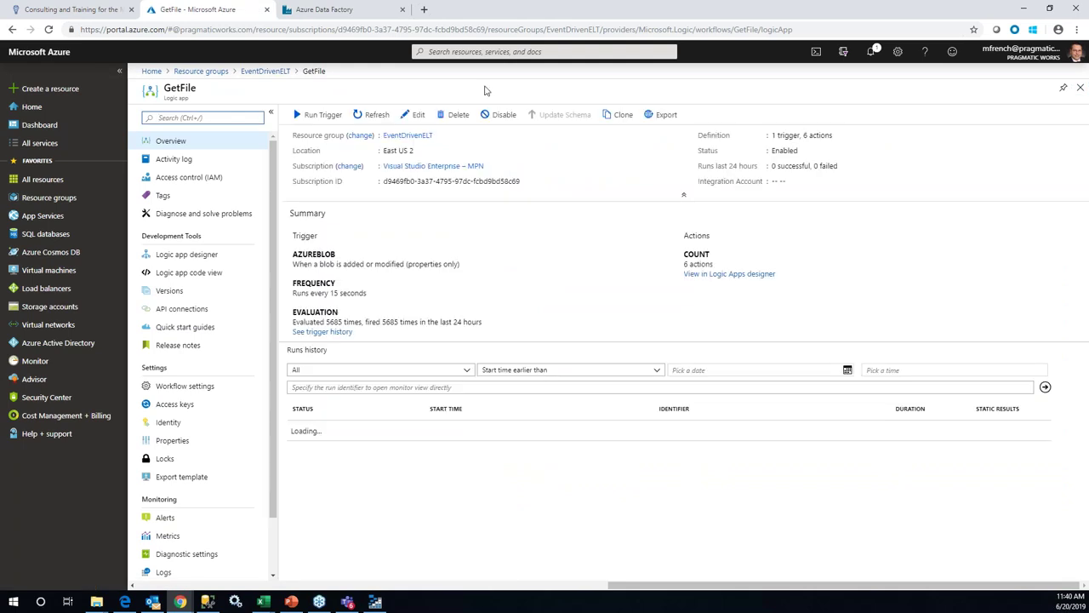
click(416, 114)
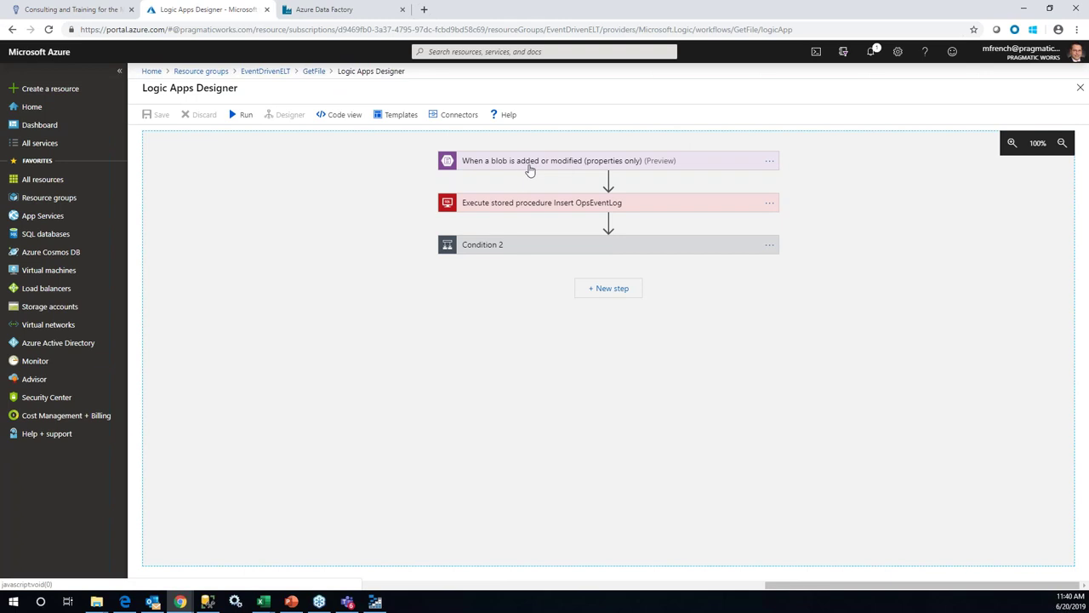
click(529, 167)
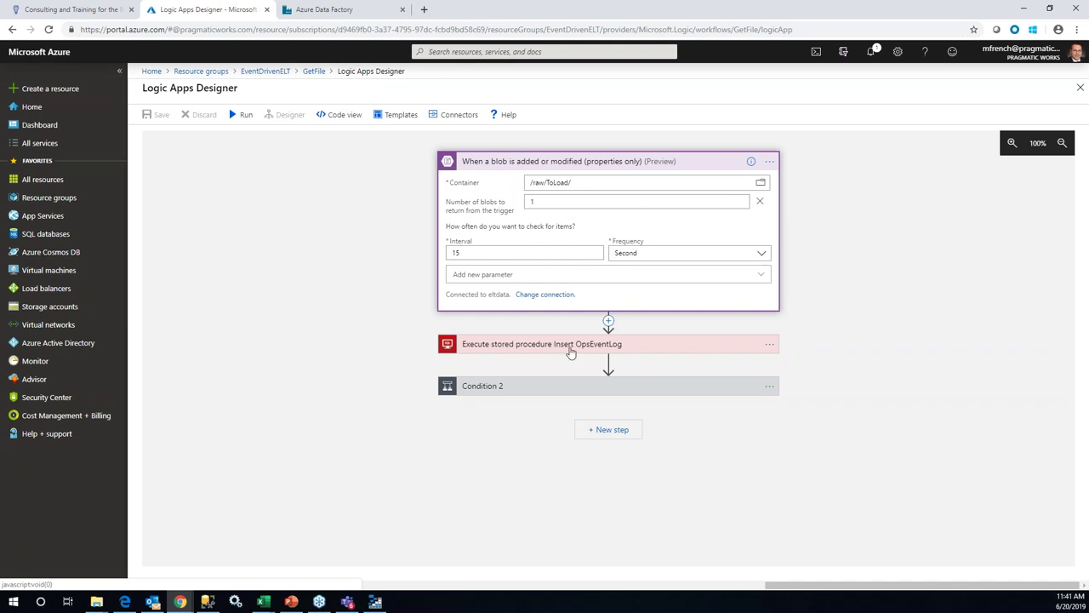
- Expand GetFile's Execute stored procedure Insert OpsEventLog action to examine its procedure name and parameters
click(531, 349)
scroll(923, 360, down, 1)
scroll(922, 360, down, 3)
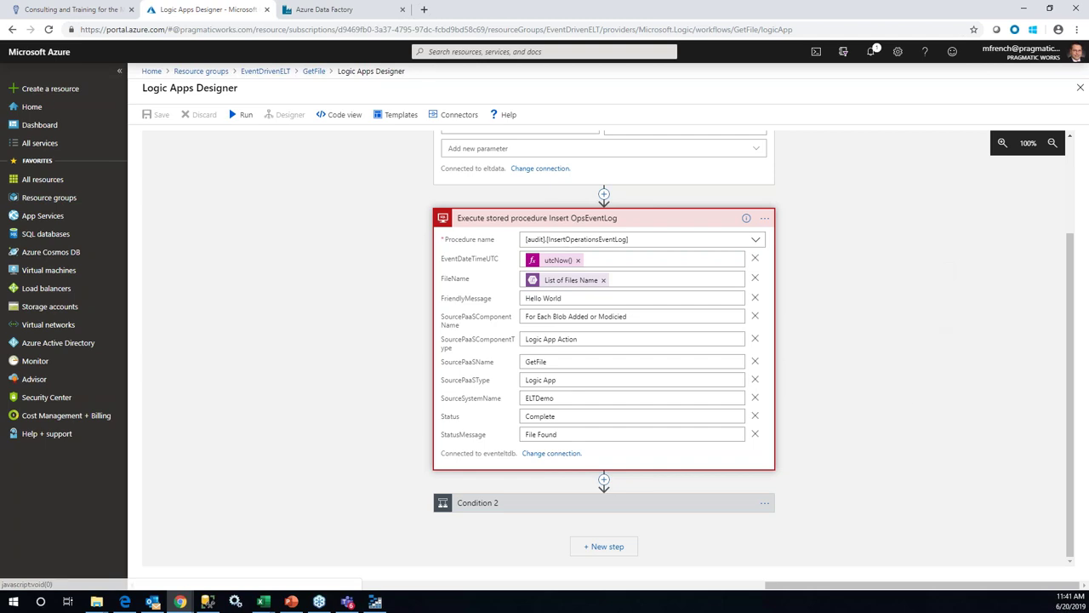
- Expand Condition 2 and its true-branch Load ACFTREF pipeline run to examine the file name test and pipeline parameters
click(629, 508)
scroll(987, 386, down, 1)
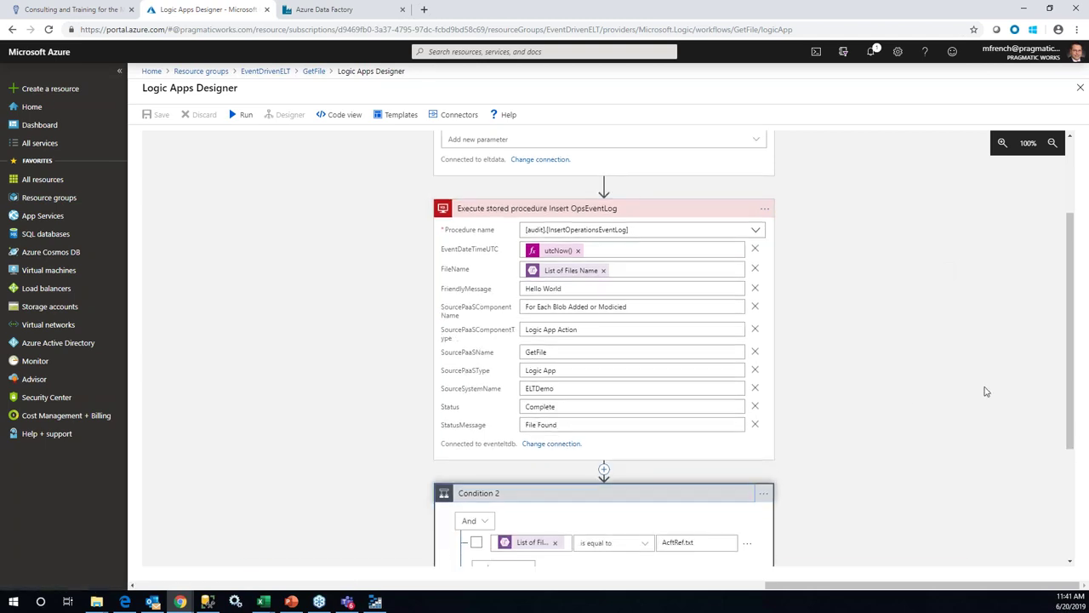
scroll(987, 386, down, 3)
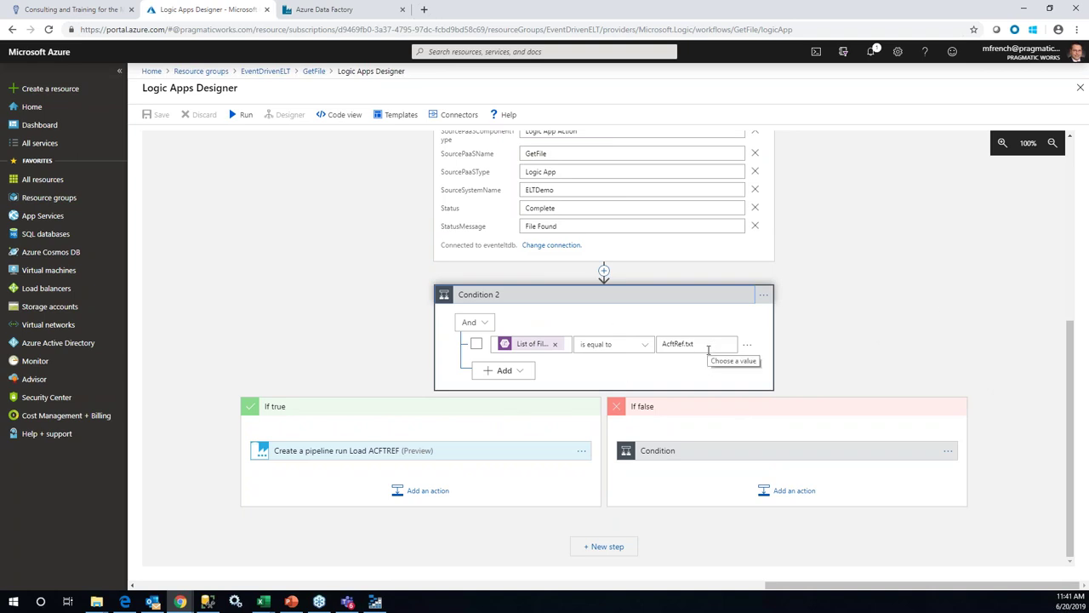
click(452, 454)
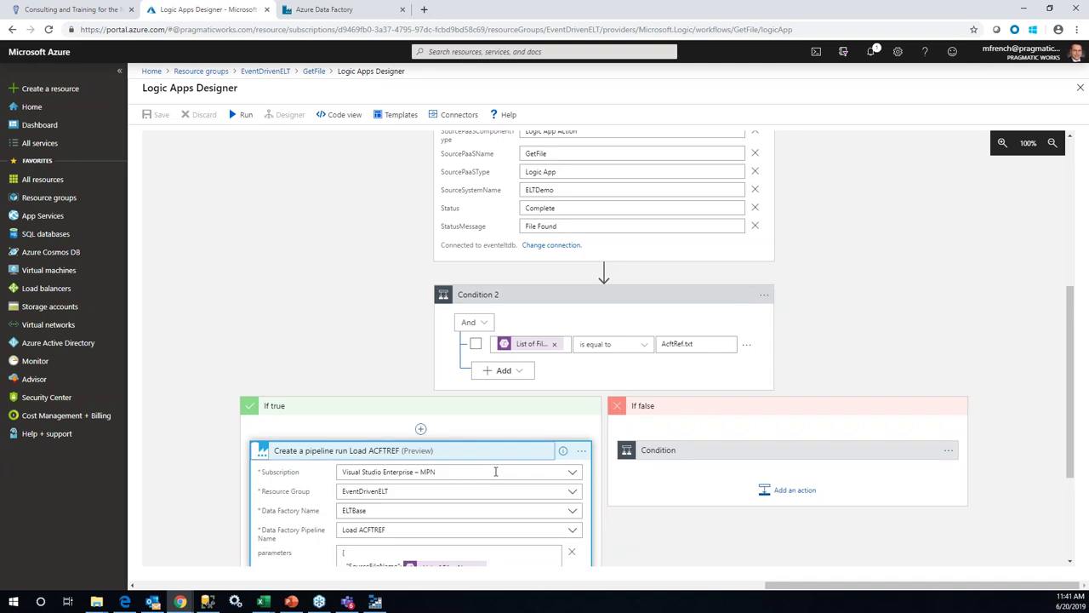
scroll(496, 470, down, 3)
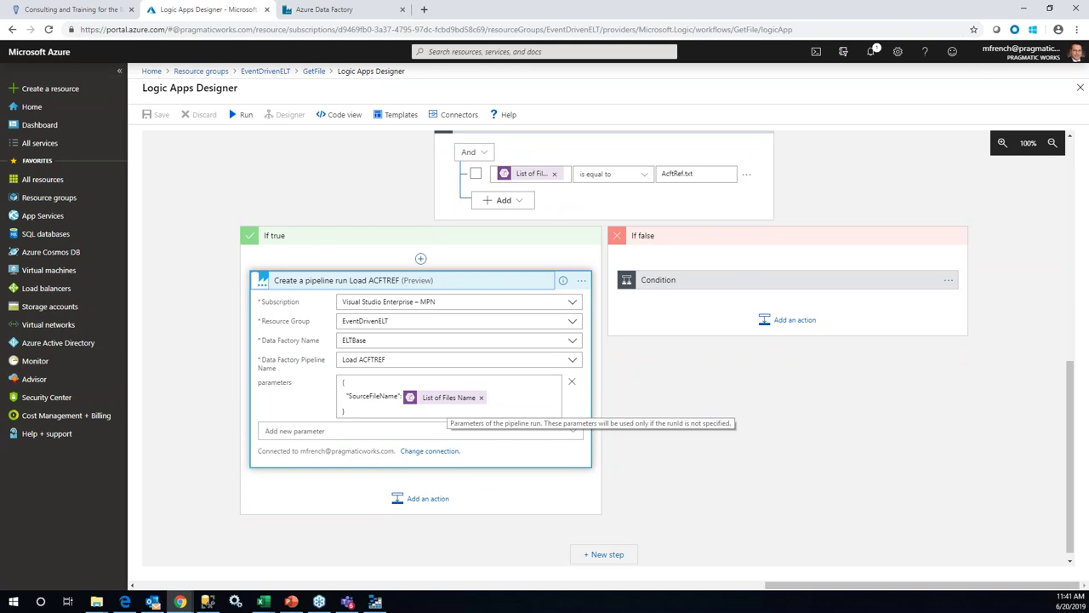
- Expand the nested Condition in the false branch and its true-branch pipeline run to examine their settings
click(831, 286)
click(891, 295)
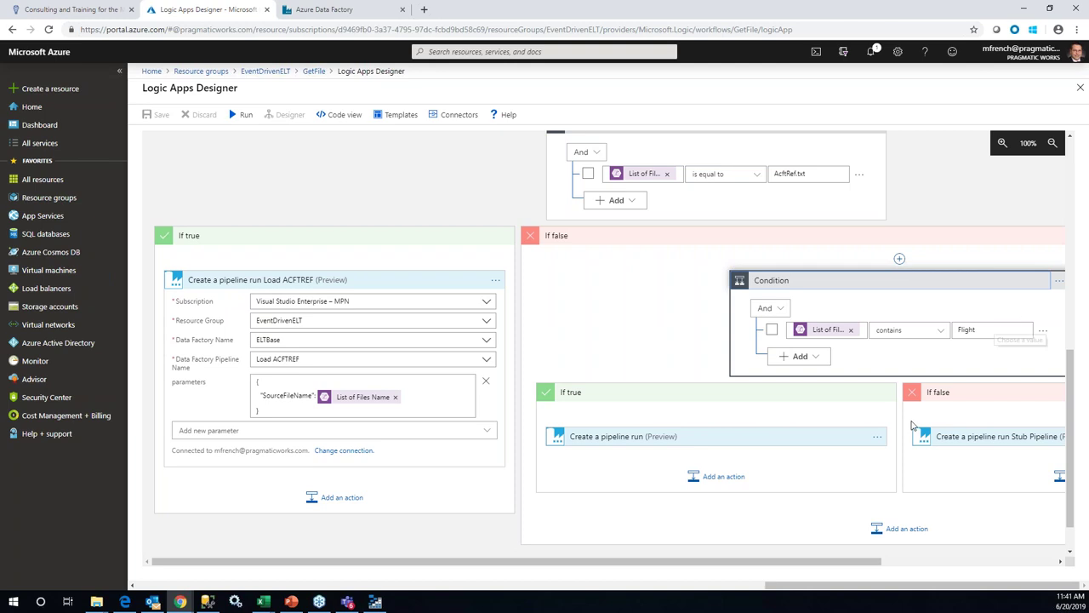
click(804, 446)
click(804, 445)
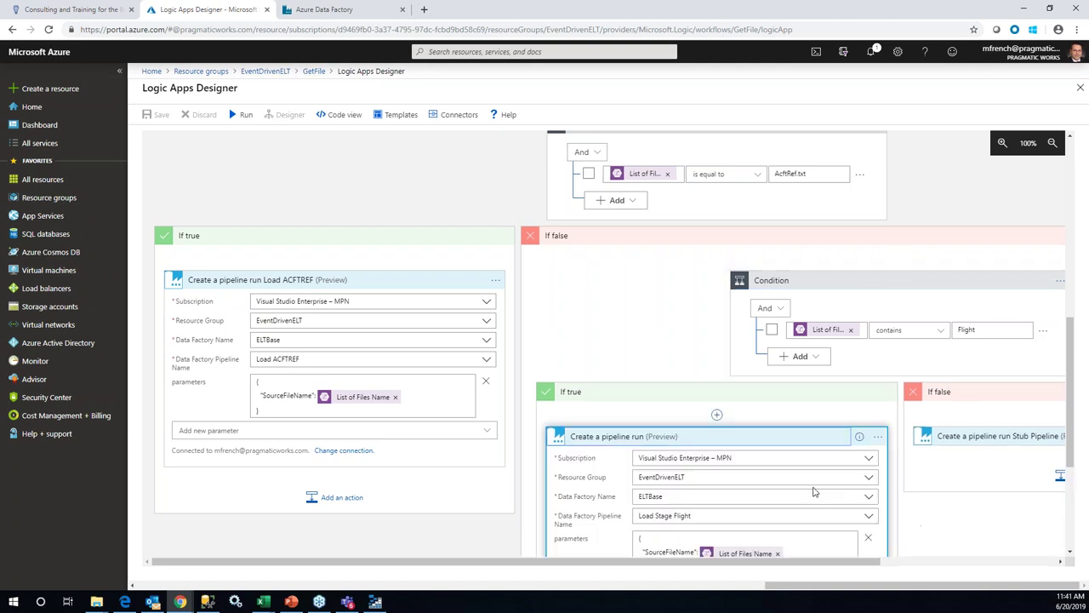
scroll(813, 492, down, 3)
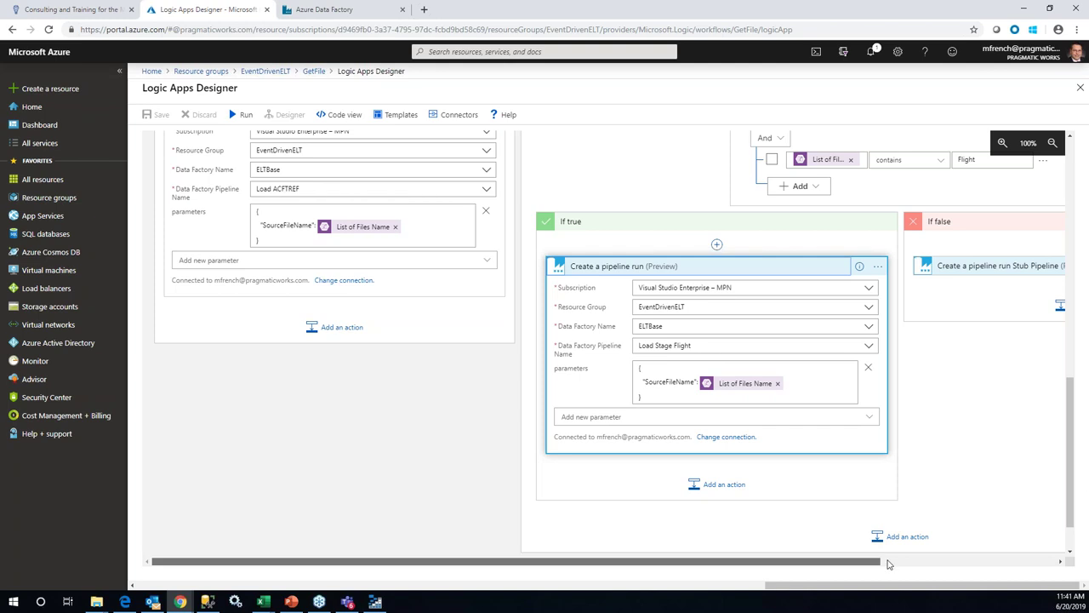
- Expand the nested condition's false-branch Stub Pipeline run to examine its data factory settings and parameters
scroll(887, 564, right, 1)
scroll(953, 570, right, 4)
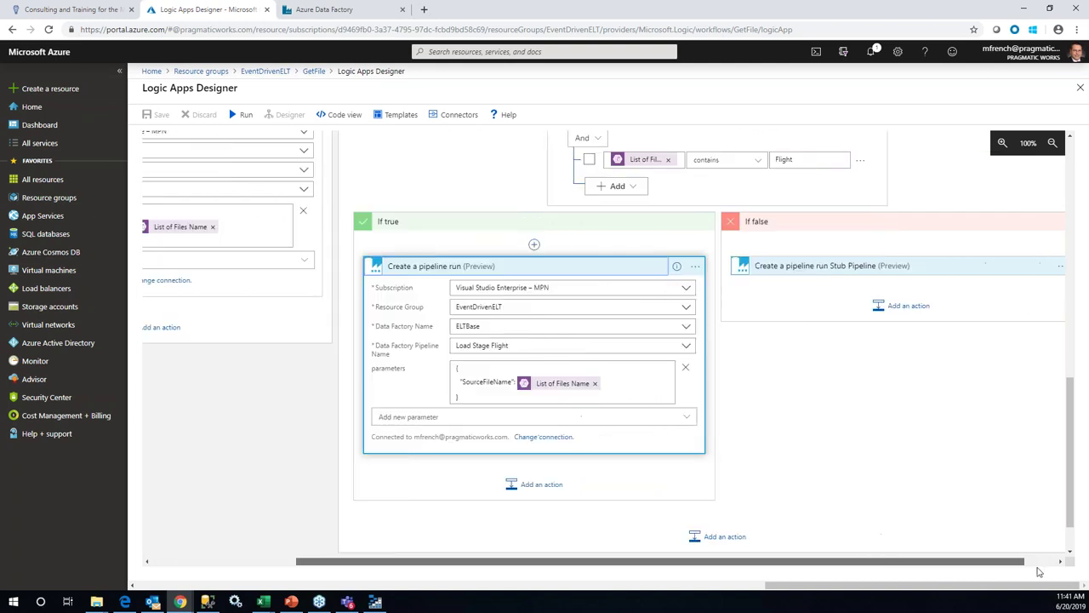
click(985, 266)
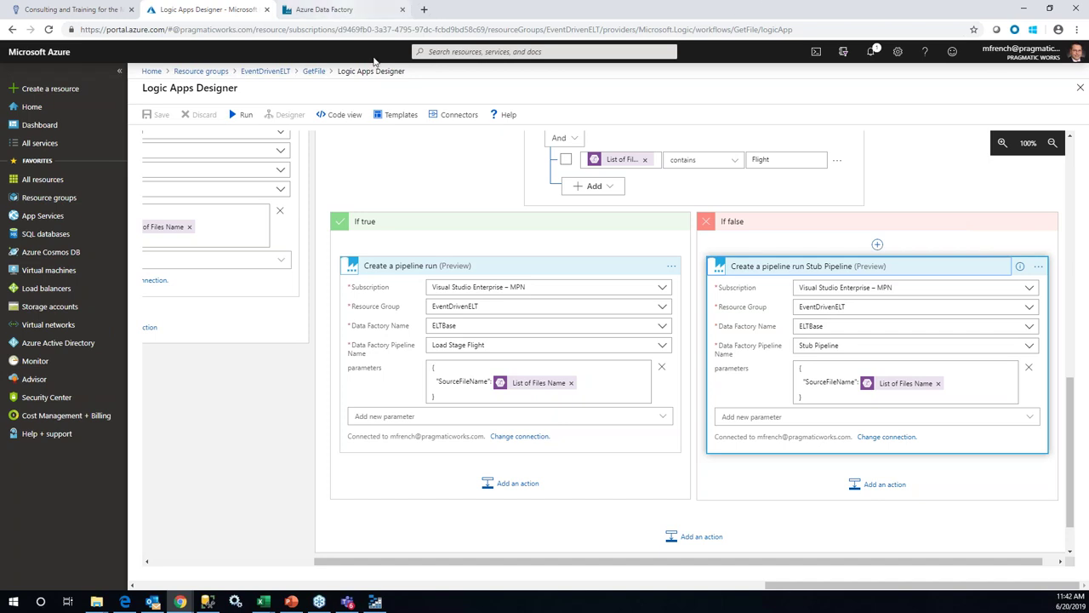
- Switch to Azure Data Factory and view the linked services and the AzureSqlTable_ACFTREF dataset's schema
click(338, 12)
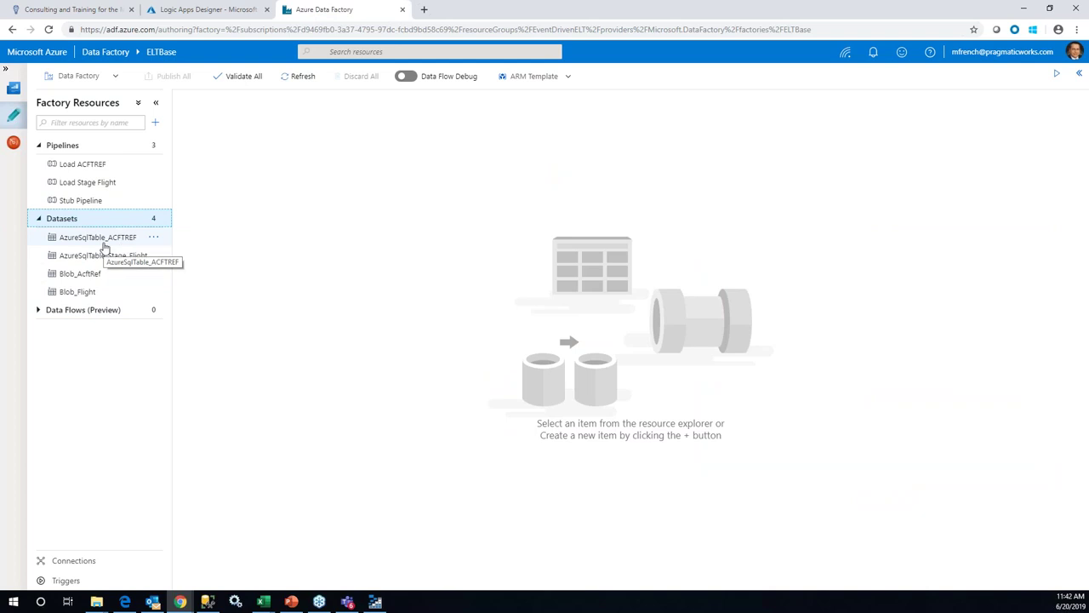
click(68, 560)
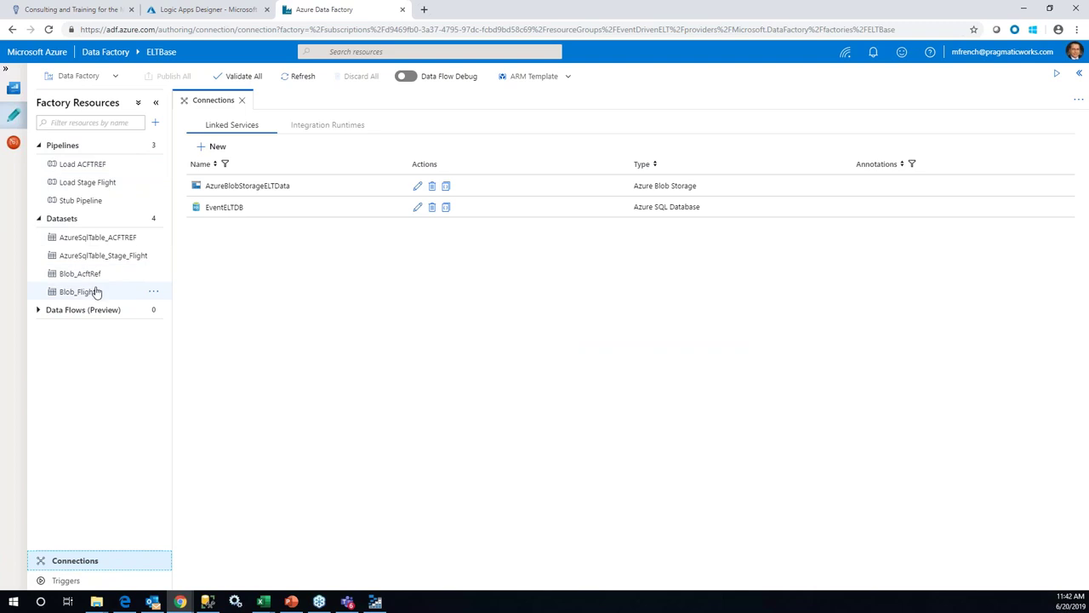
click(119, 237)
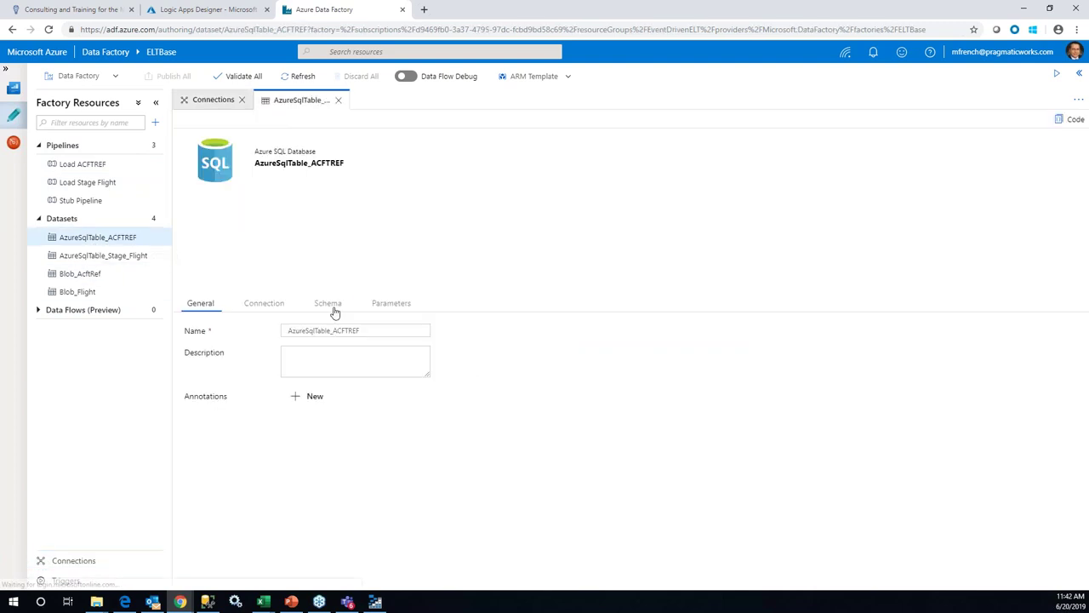
click(334, 308)
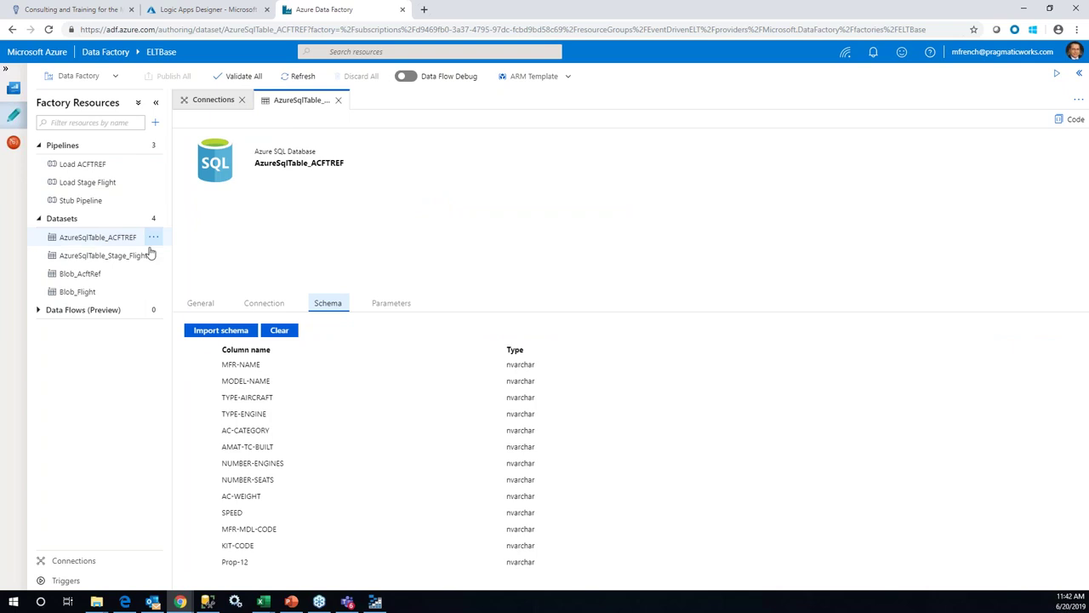
- Examine the AzureSqlTable_Stage_Flight dataset's schema and connection, and return to the AzureSqlTable_ACFTREF dataset
click(87, 264)
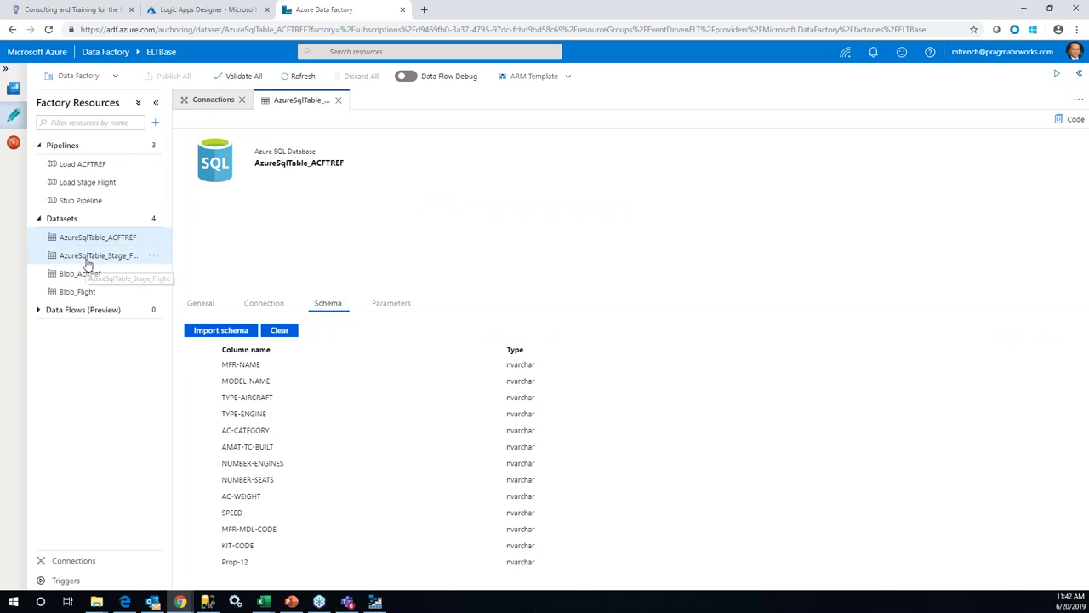
click(327, 304)
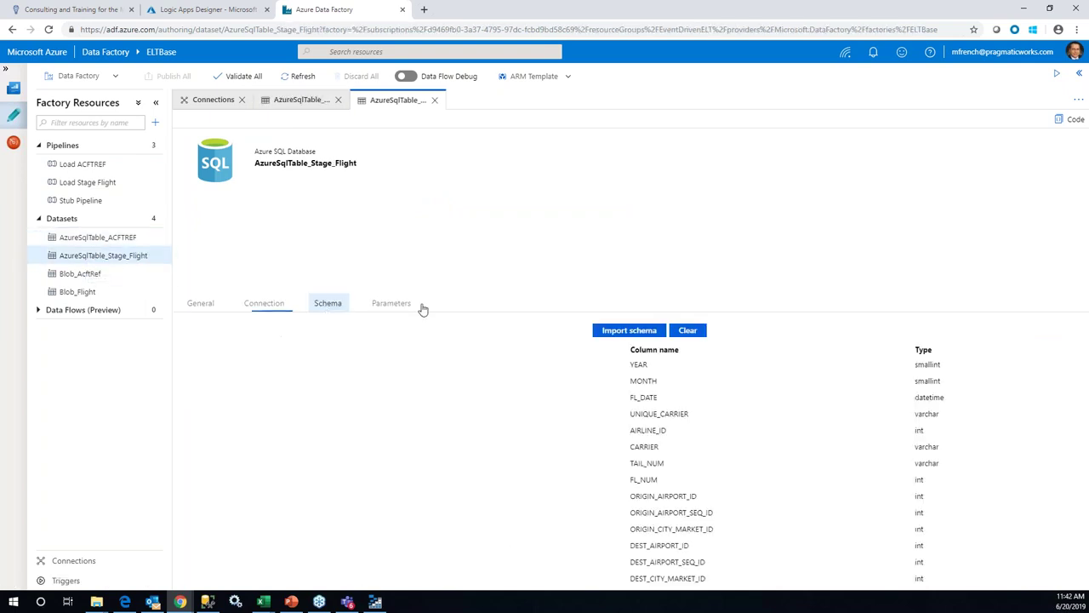
click(263, 304)
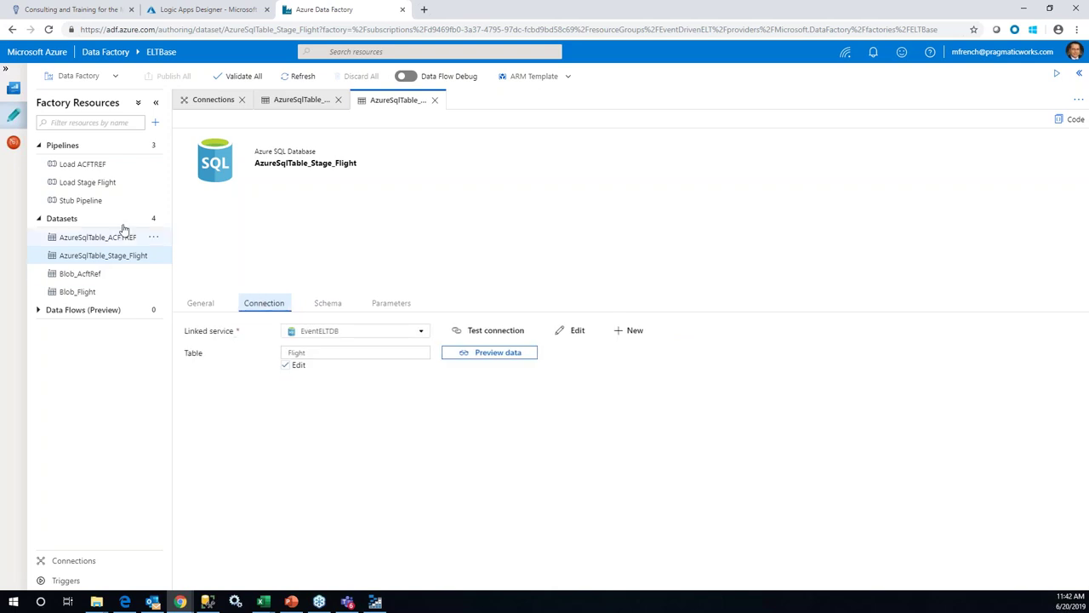
click(87, 239)
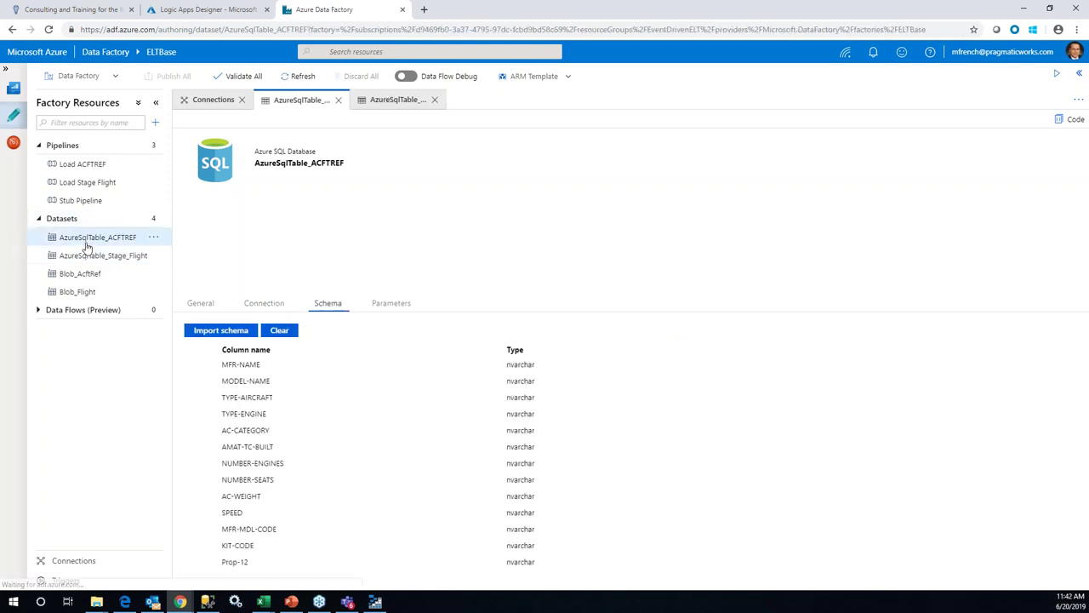
- Examine the Blob_AcftRef dataset's connection and compare its file path with the SourceFileName parameter in the GetFile logic app
click(75, 277)
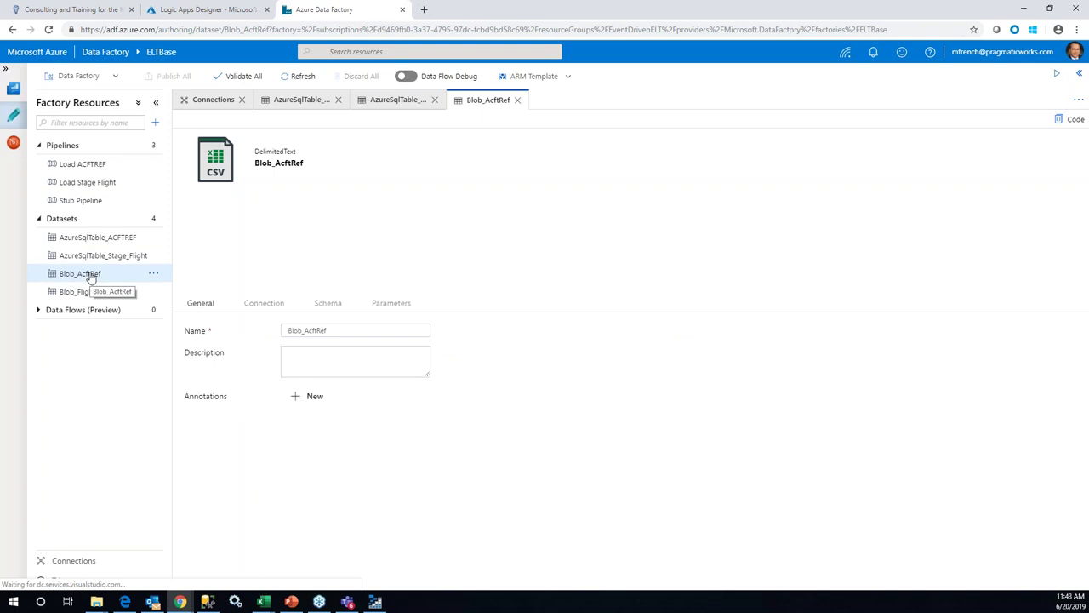
click(271, 304)
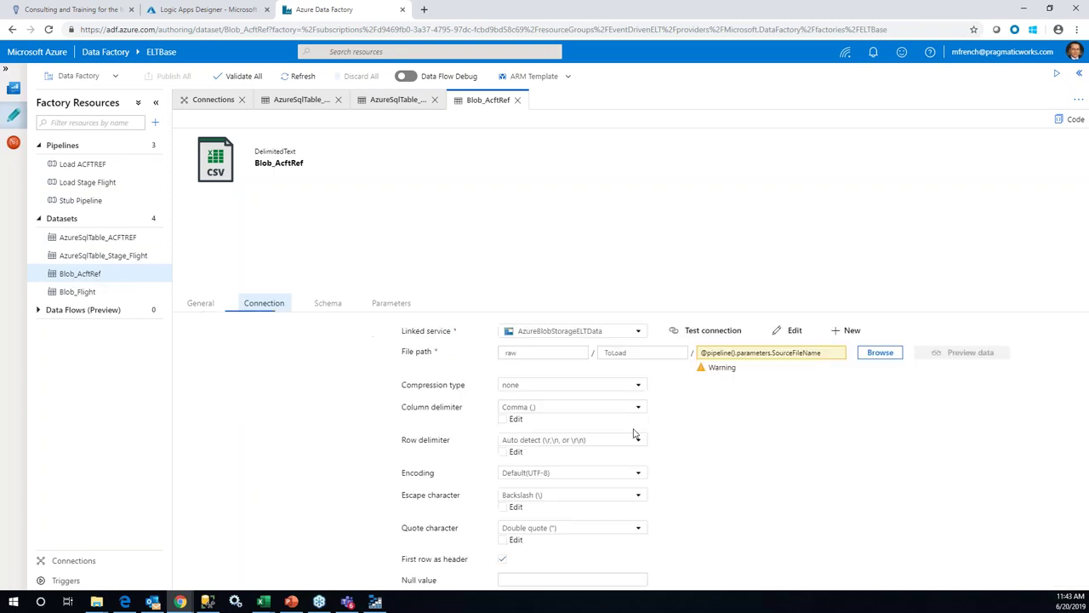
mouse_move(599, 358)
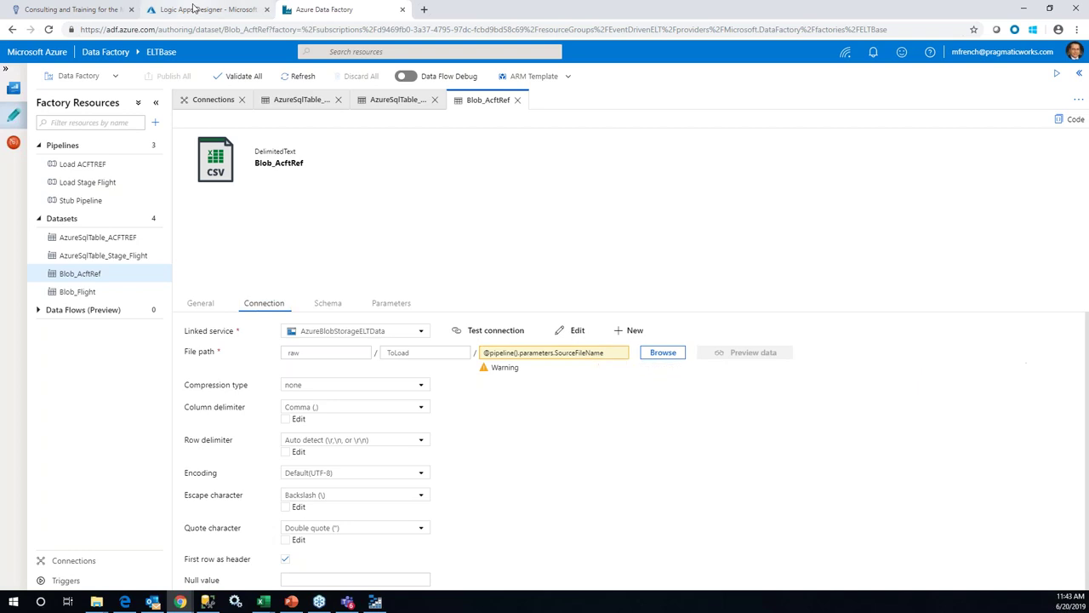
click(194, 8)
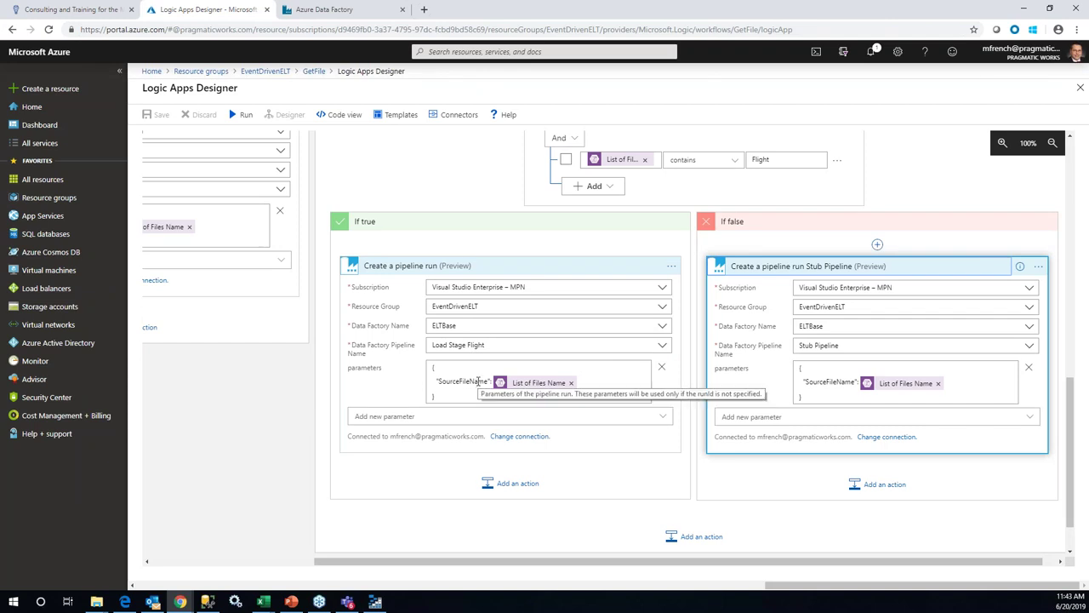
click(338, 11)
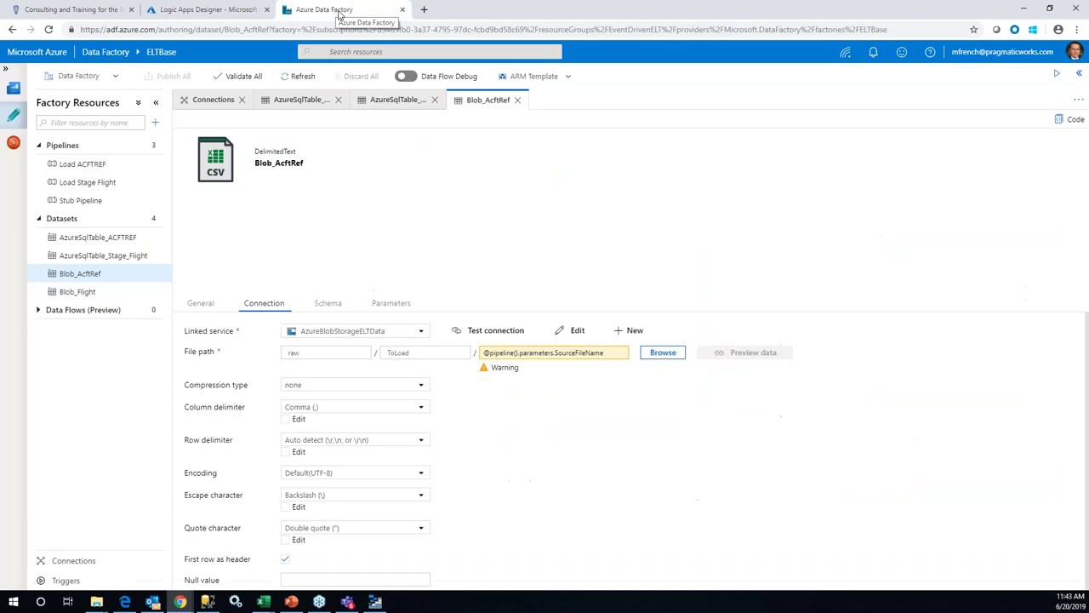
- View the Blob_AcftRef dataset's schema and examine the Blob_Flight dataset's connection and schema
click(351, 304)
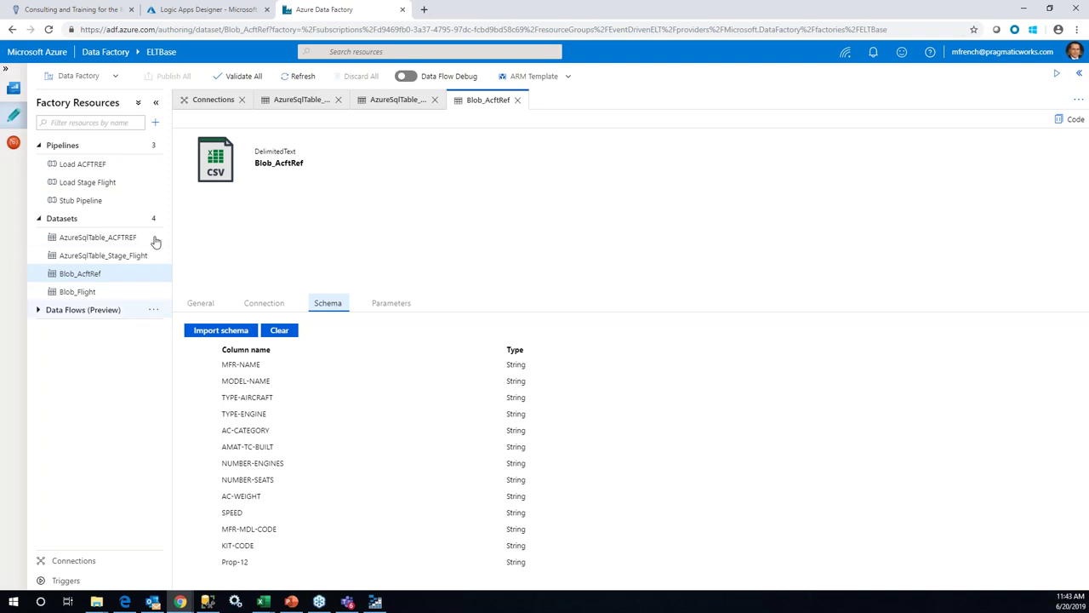
click(76, 294)
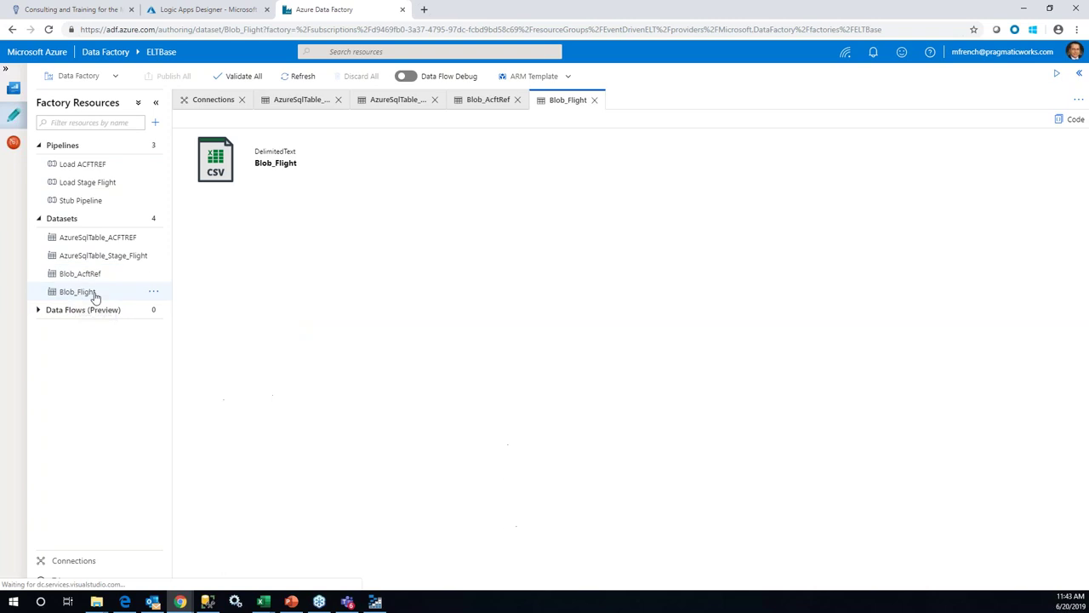
click(264, 304)
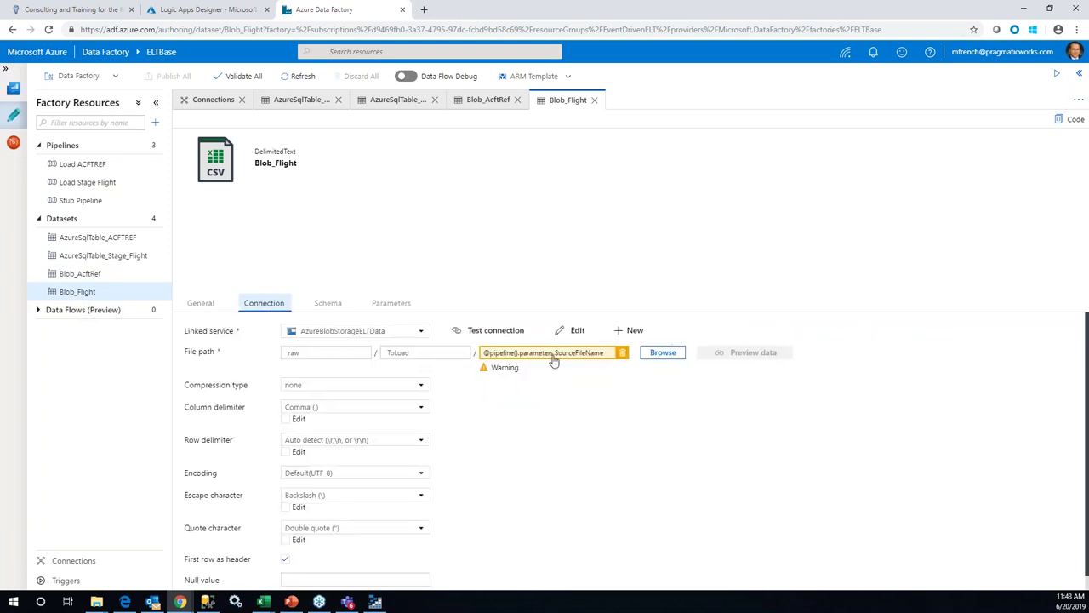
mouse_move(553, 361)
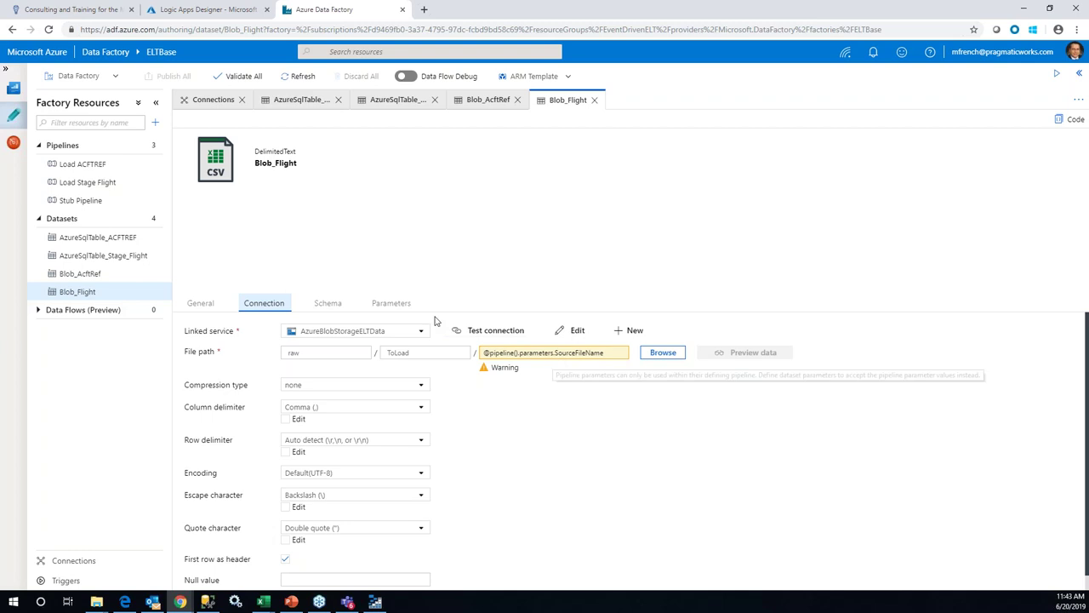
click(327, 304)
scroll(667, 369, down, 3)
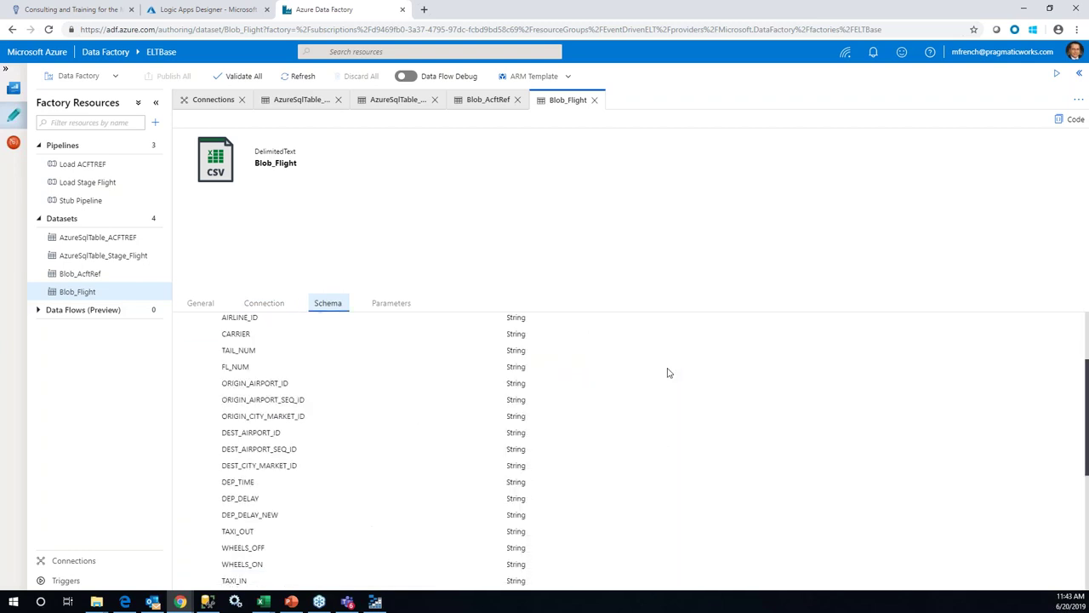
scroll(667, 370, up, 3)
scroll(668, 373, down, 1)
scroll(667, 372, down, 5)
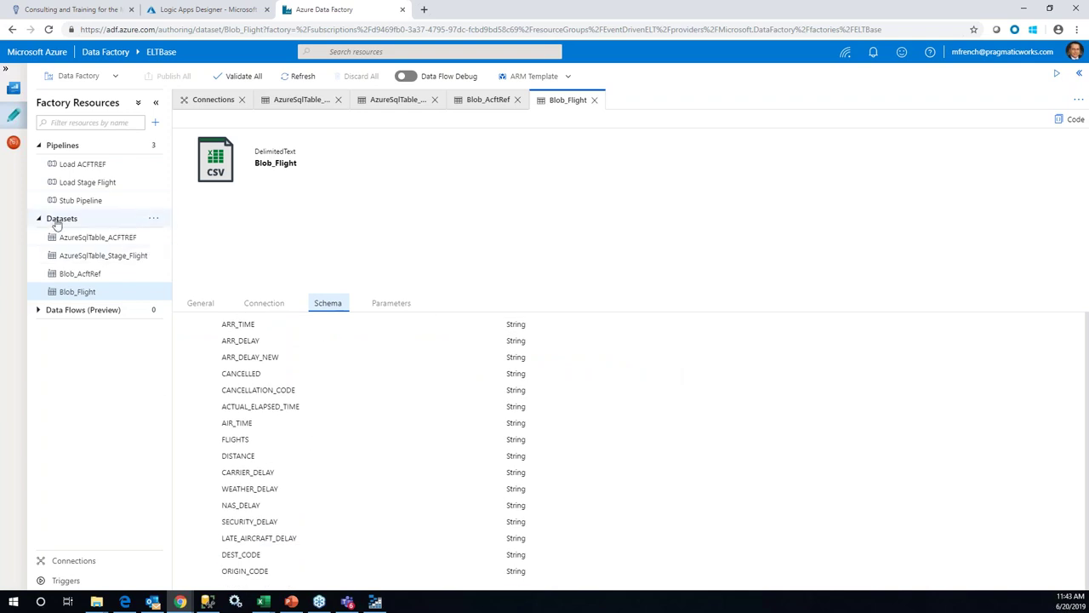
- Open the Stub Pipeline and examine its parameters and the Insert Operations Event Log activity's stored procedure parameters
click(81, 201)
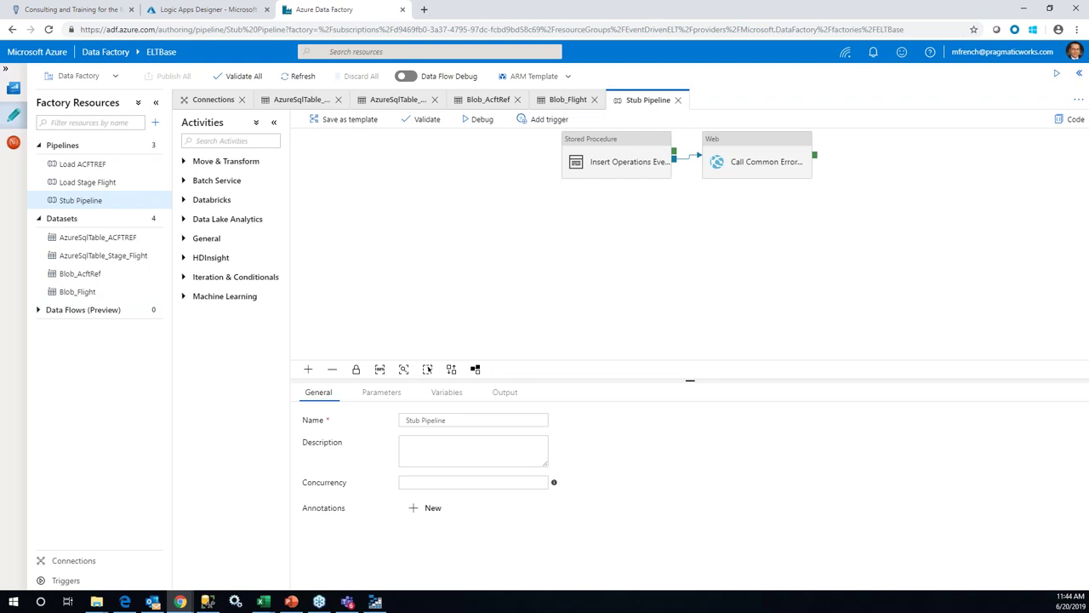
click(431, 294)
click(382, 391)
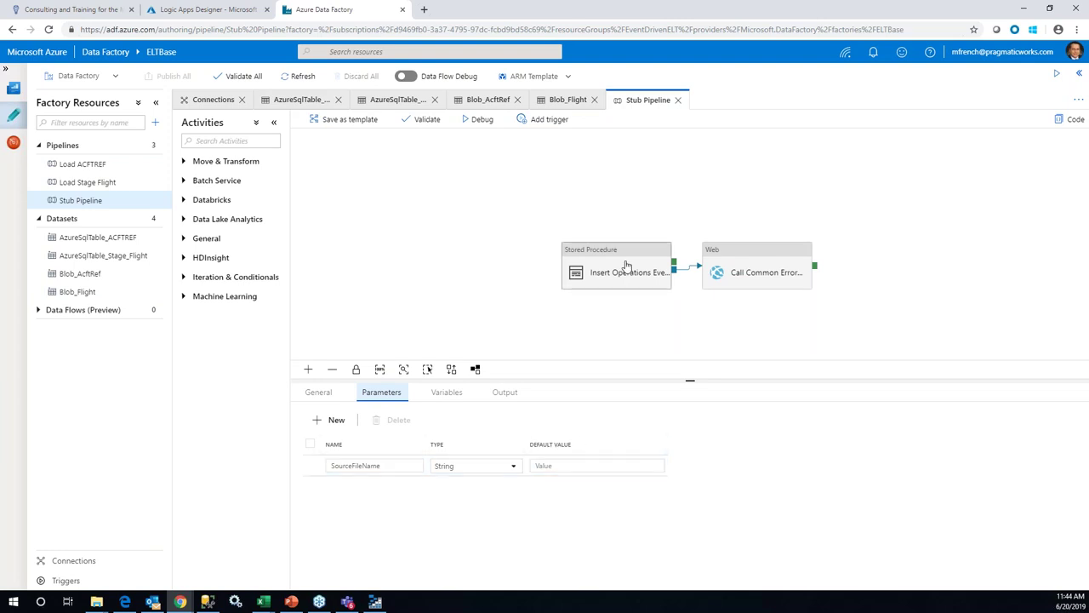
click(657, 275)
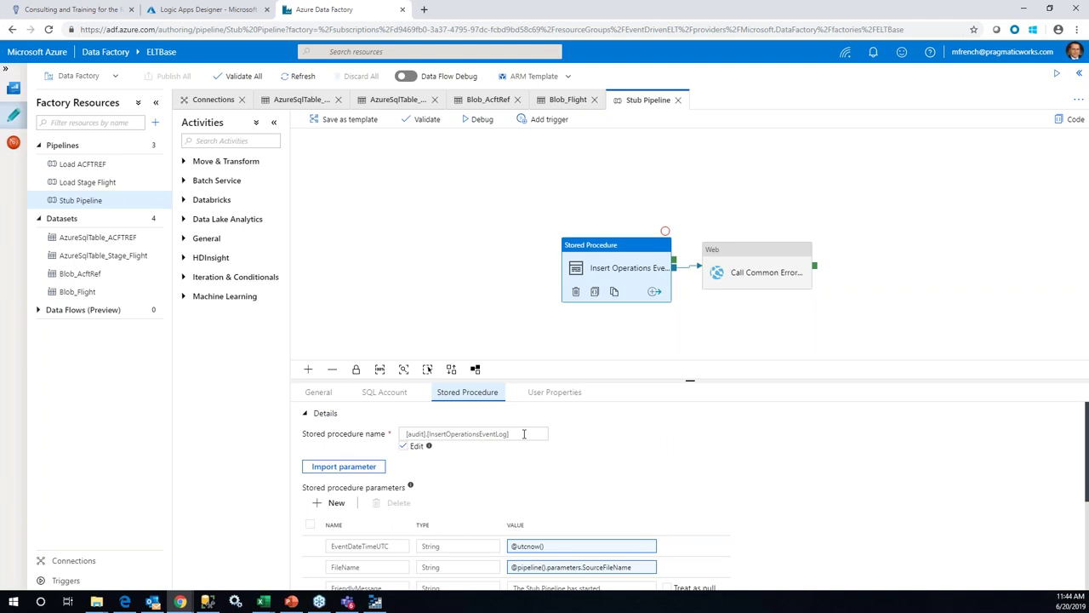
scroll(749, 460, down, 1)
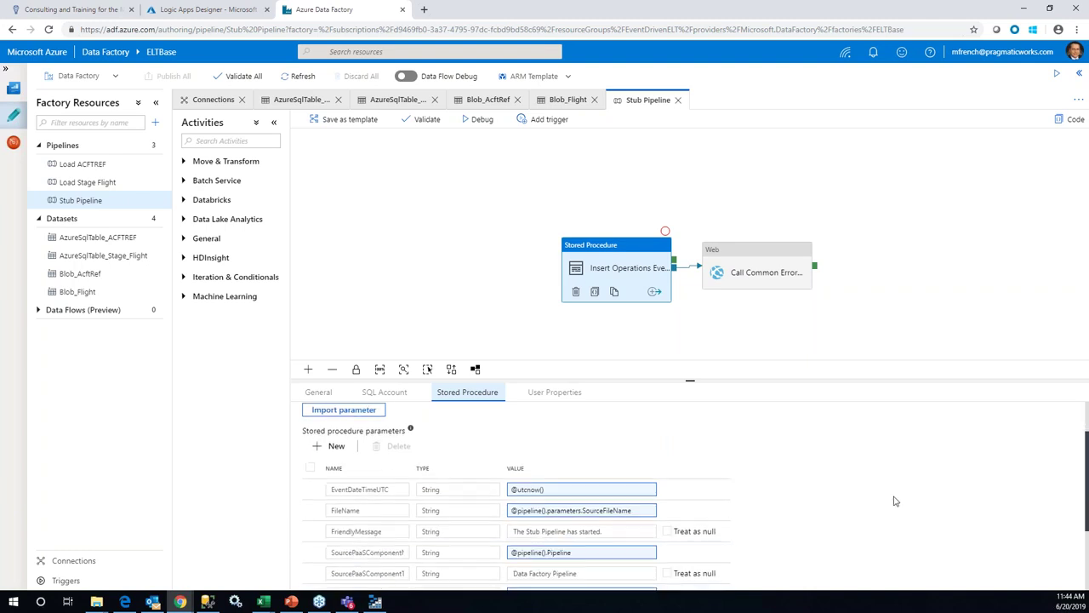
scroll(894, 501, down, 2)
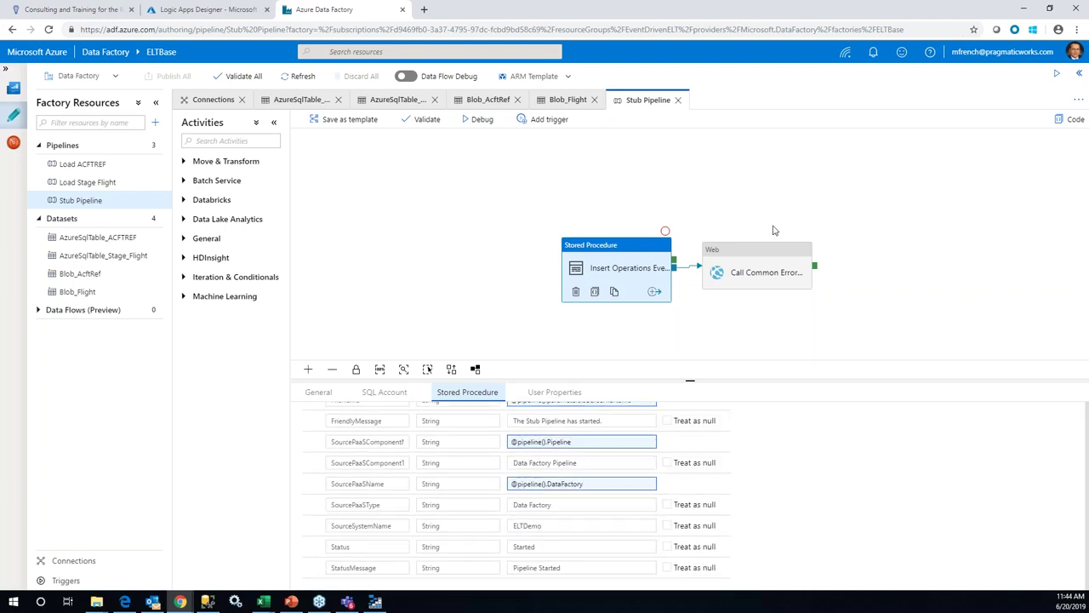
- Examine the URL, method and body settings of the Stub Pipeline's Call Common Error Processor web activity
click(769, 264)
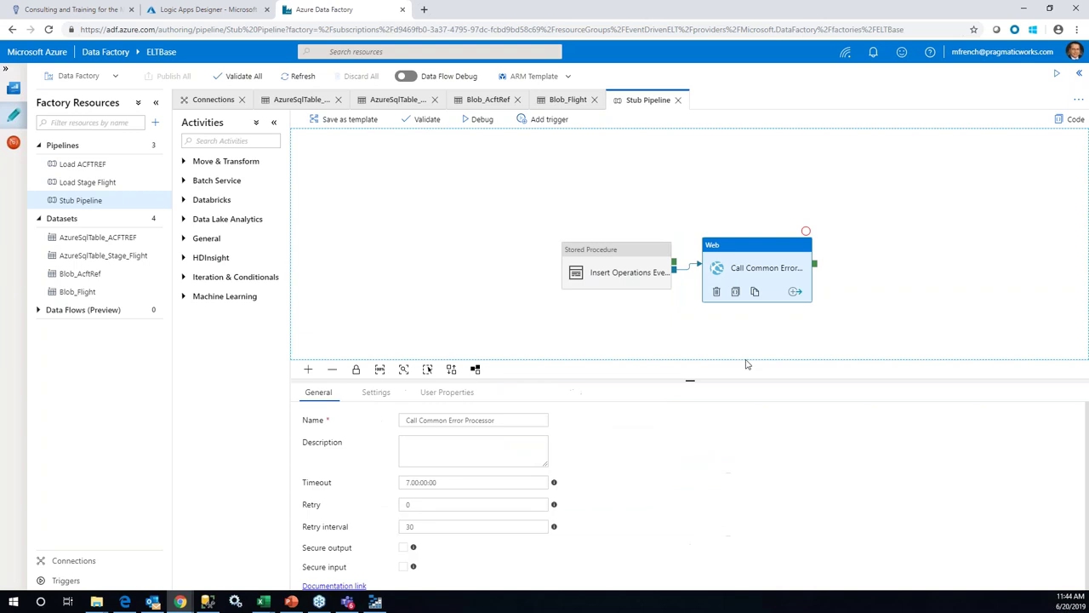
click(376, 393)
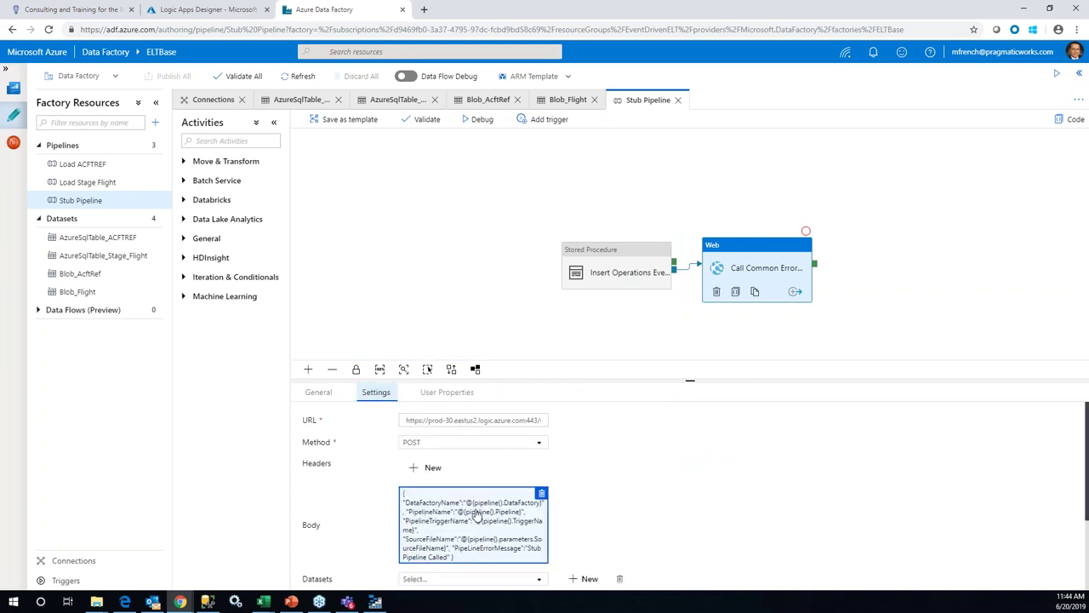
scroll(476, 515, down, 1)
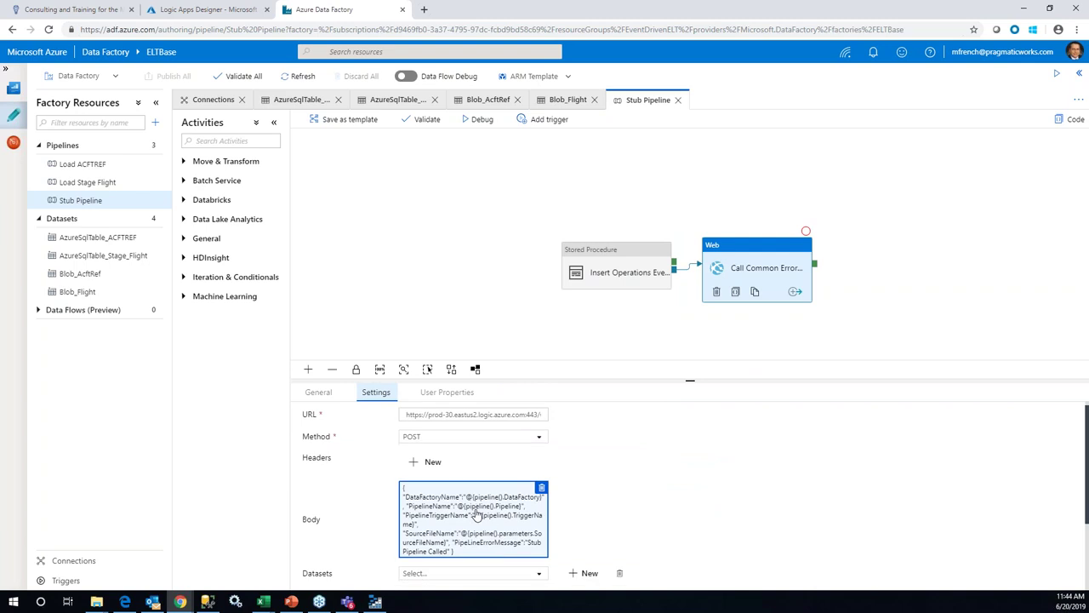
scroll(477, 514, down, 1)
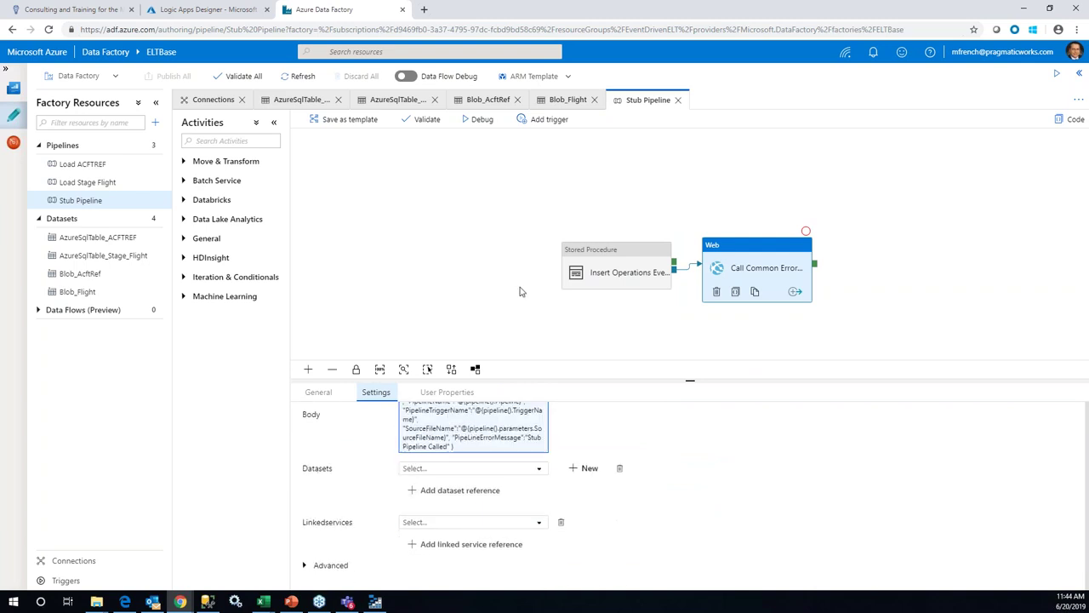
- Open the Load ACFTREF pipeline and view its pipeline-level parameters
click(68, 165)
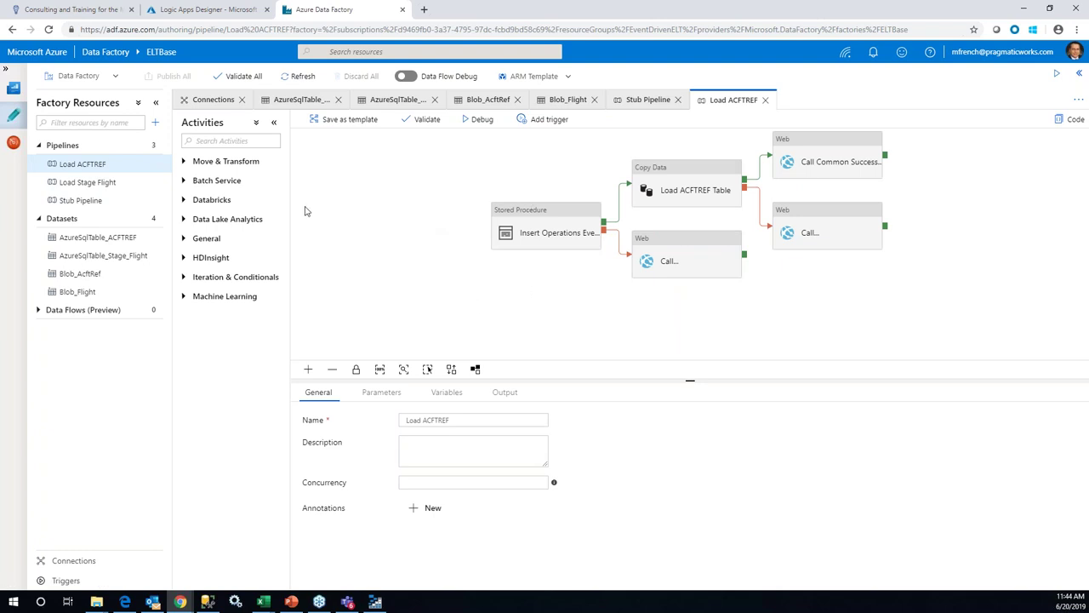
click(544, 218)
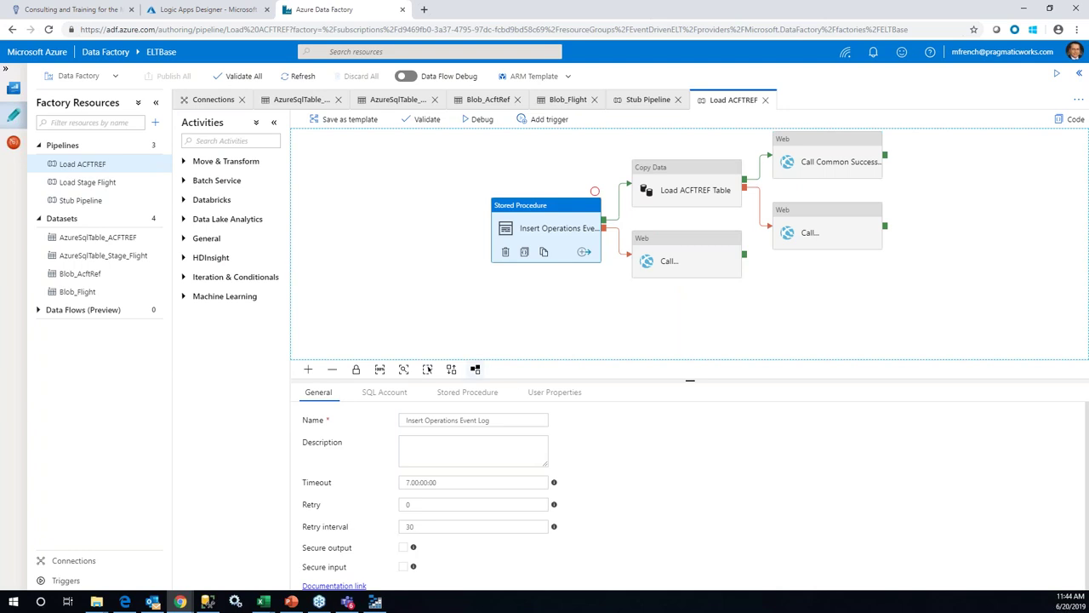
click(417, 281)
click(381, 394)
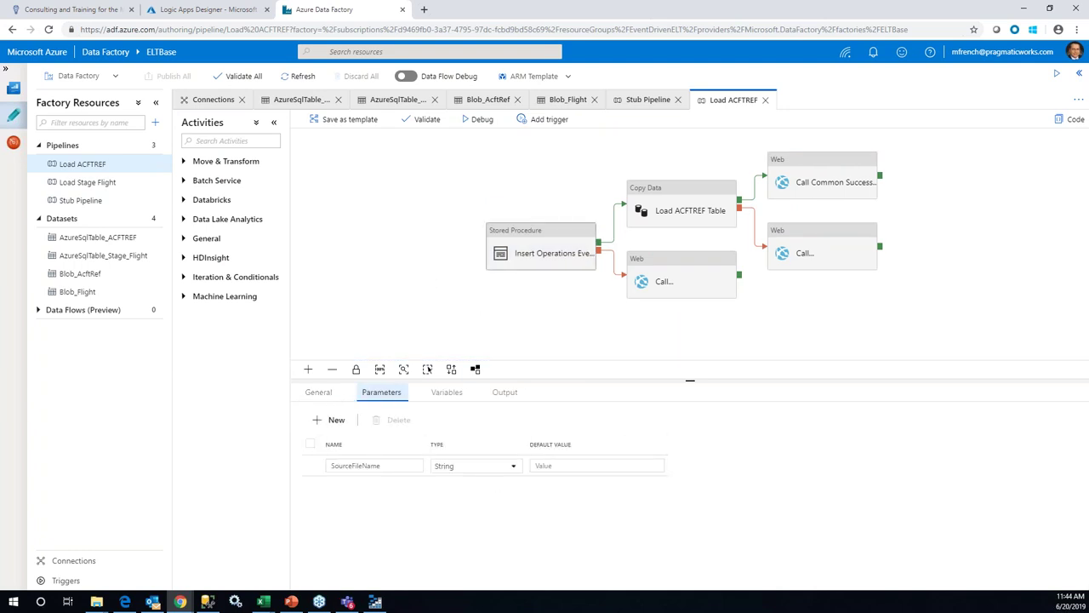
- Examine the stored procedure name and parameter values of Load ACFTREF's Insert Operations Event Log activity
click(587, 219)
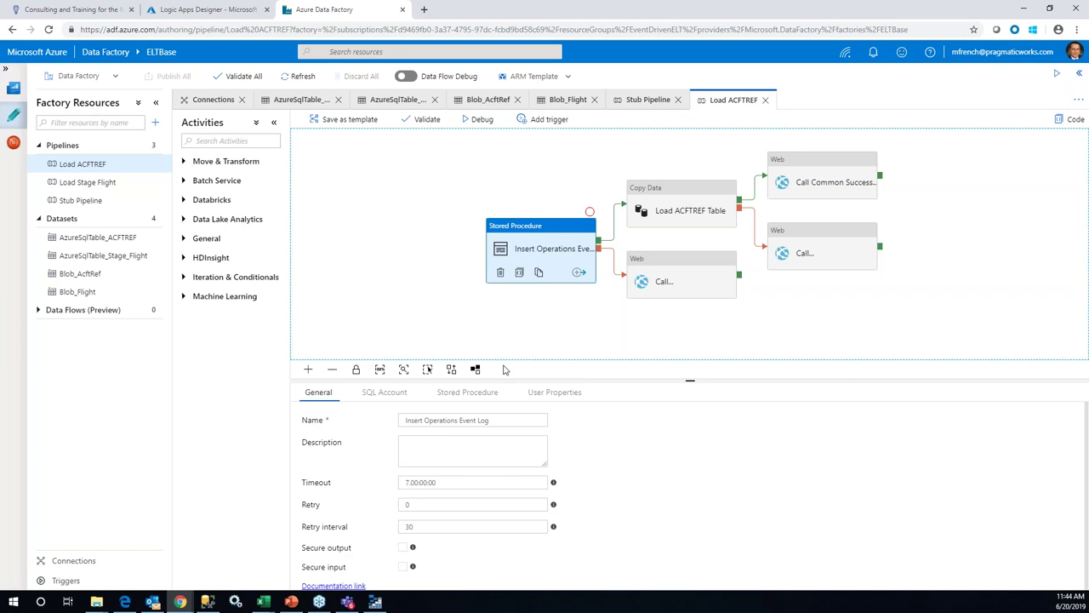
click(388, 394)
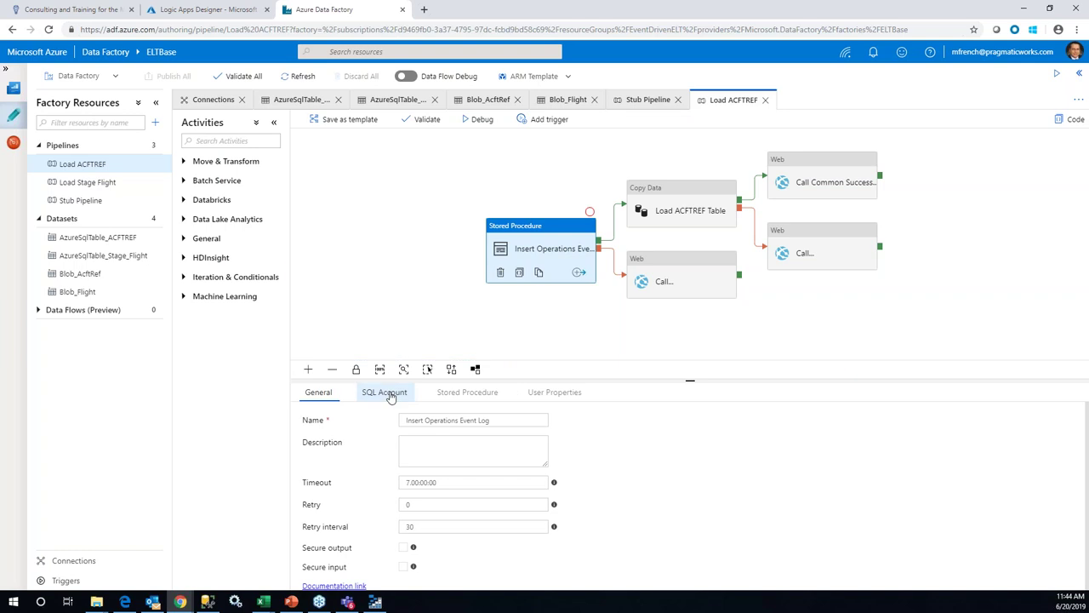
click(468, 393)
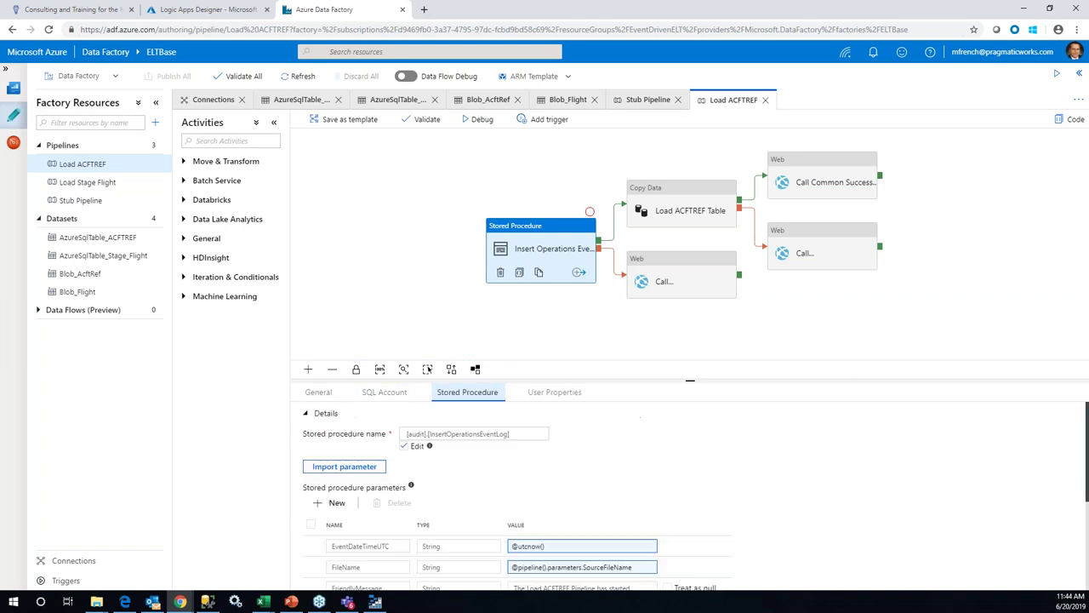
scroll(516, 497, down, 5)
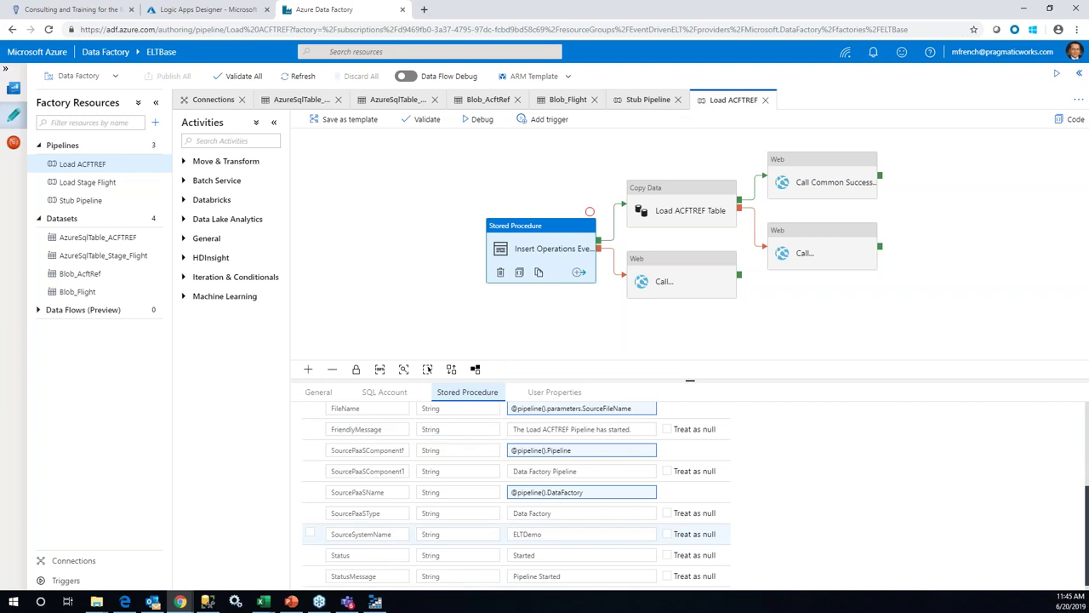
scroll(599, 552, up, 2)
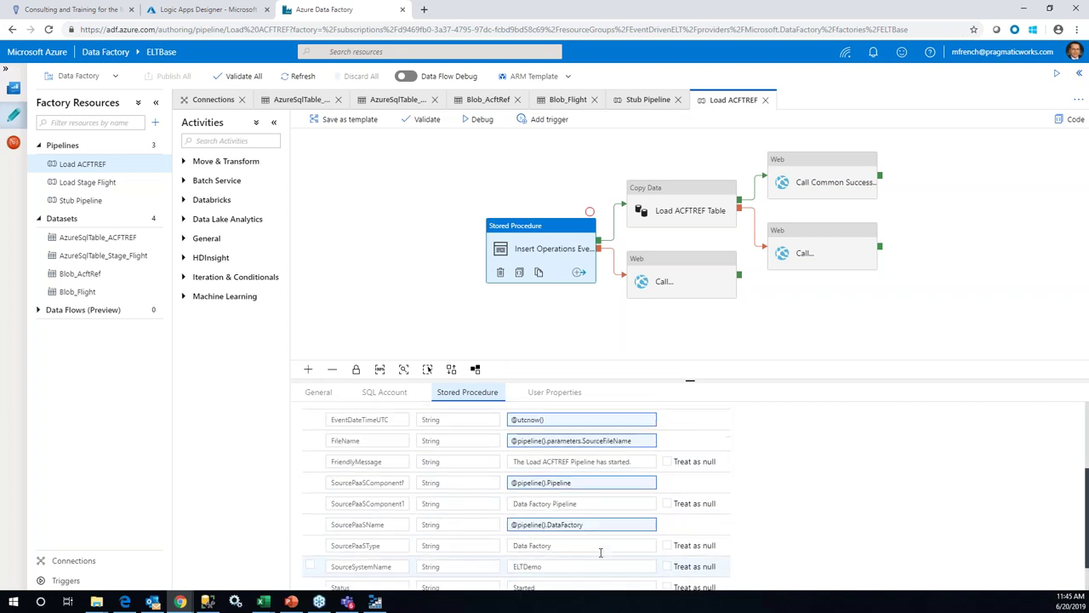
scroll(600, 552, up, 3)
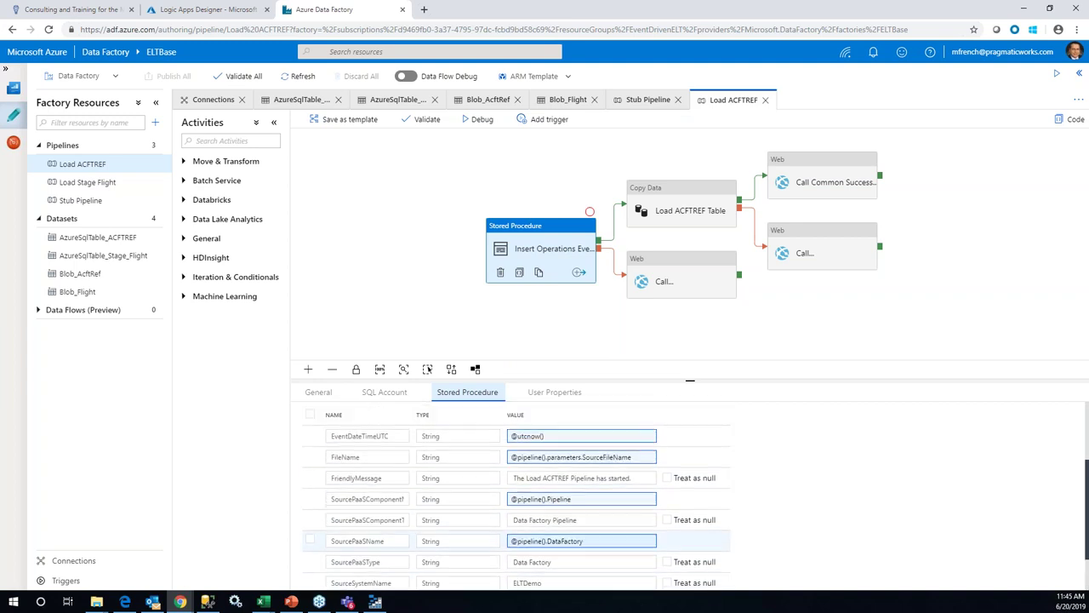
- Inspect the Call Common_Error_Processor Insert OpsLog web activity on the failure path of Load ACFTREF's stored procedure
click(673, 269)
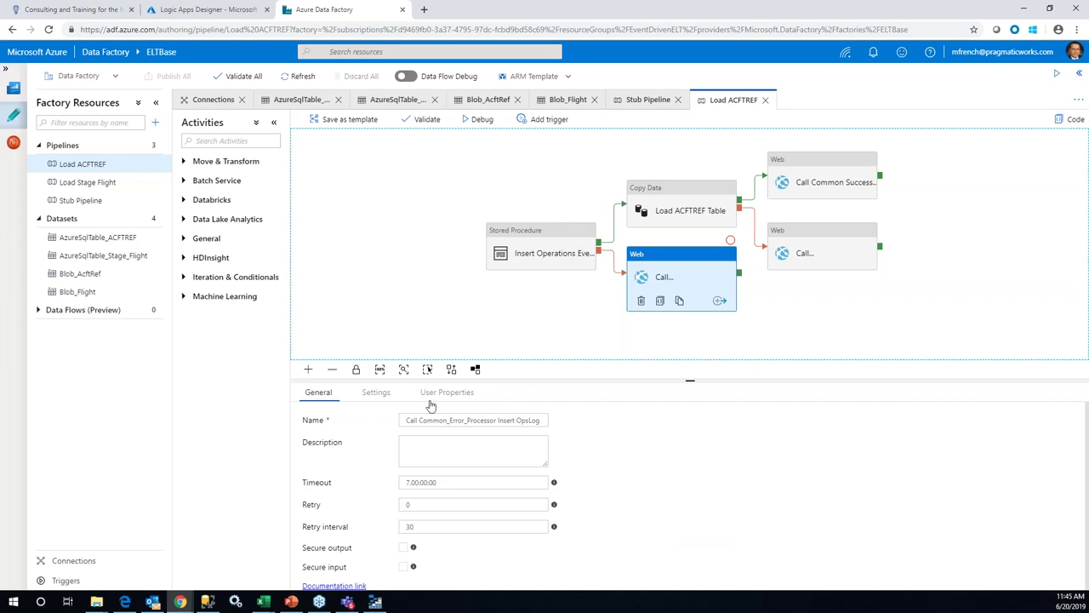
scroll(476, 255, down, 1)
scroll(542, 299, up, 2)
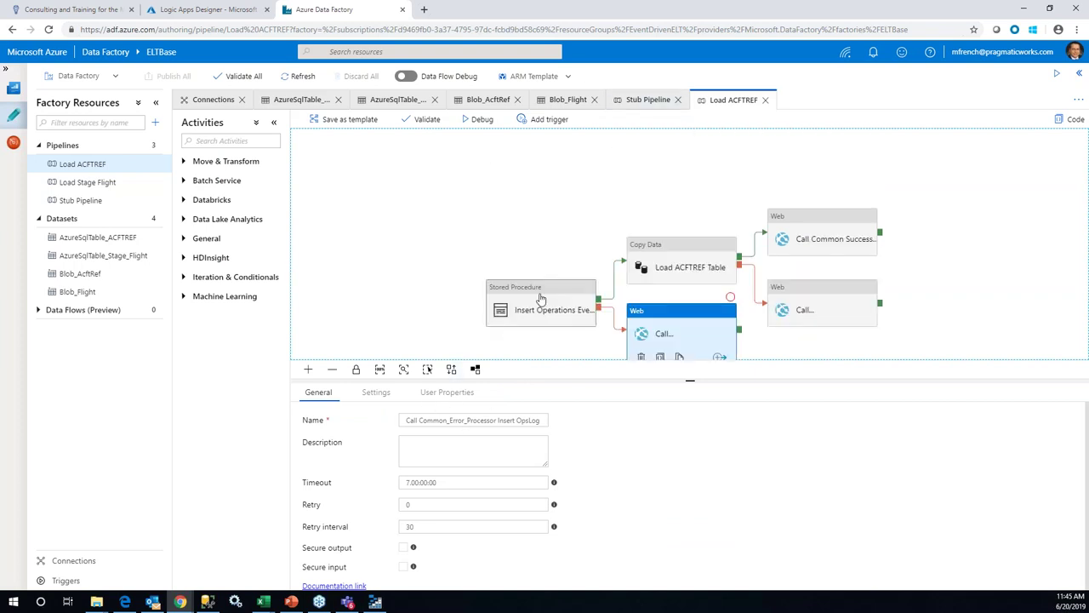
scroll(632, 319, up, 1)
scroll(662, 247, down, 1)
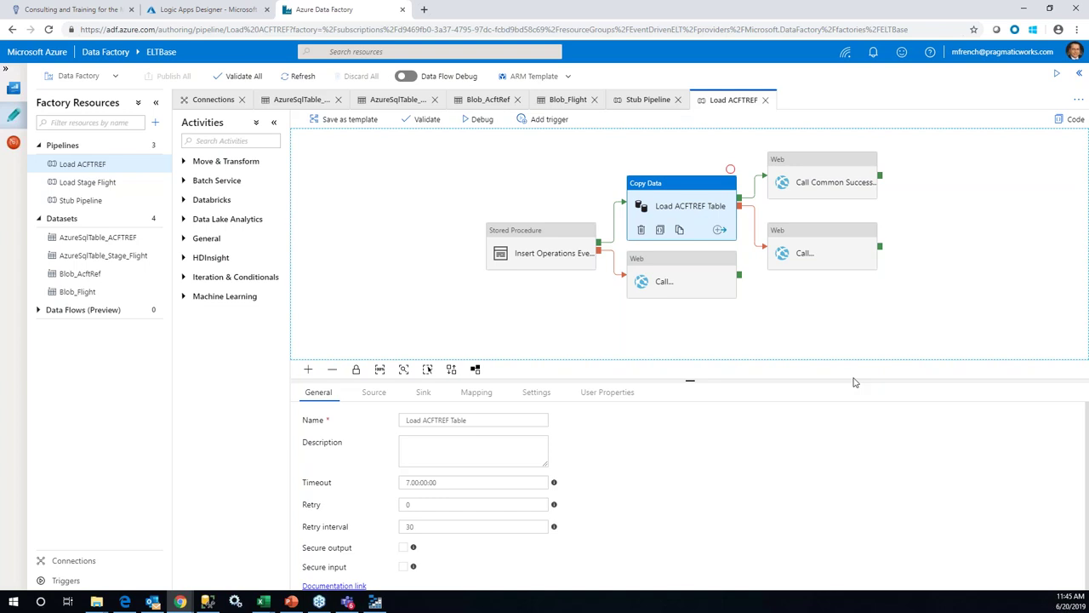
- Examine the Load ACFTREF Table copy activity's source, sink and column mapping, and the success and error web activities that follow it
click(374, 399)
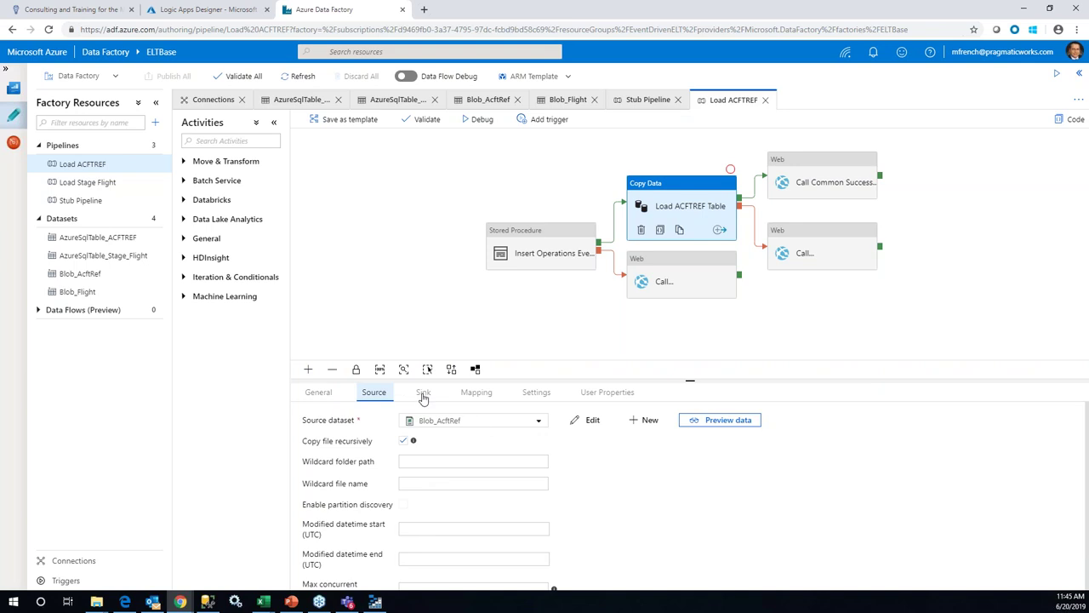
click(423, 393)
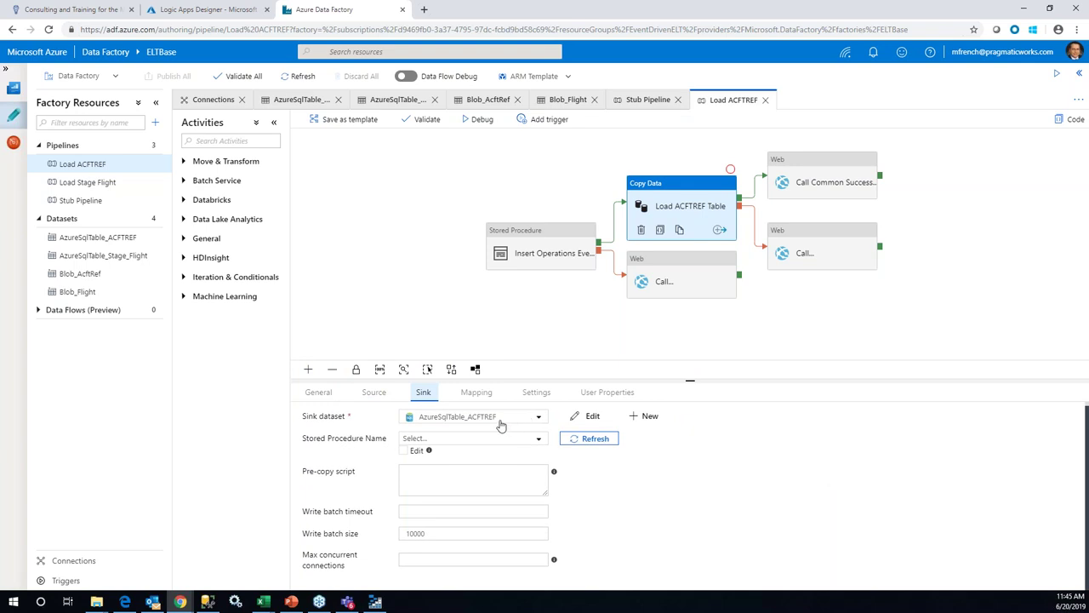
click(479, 393)
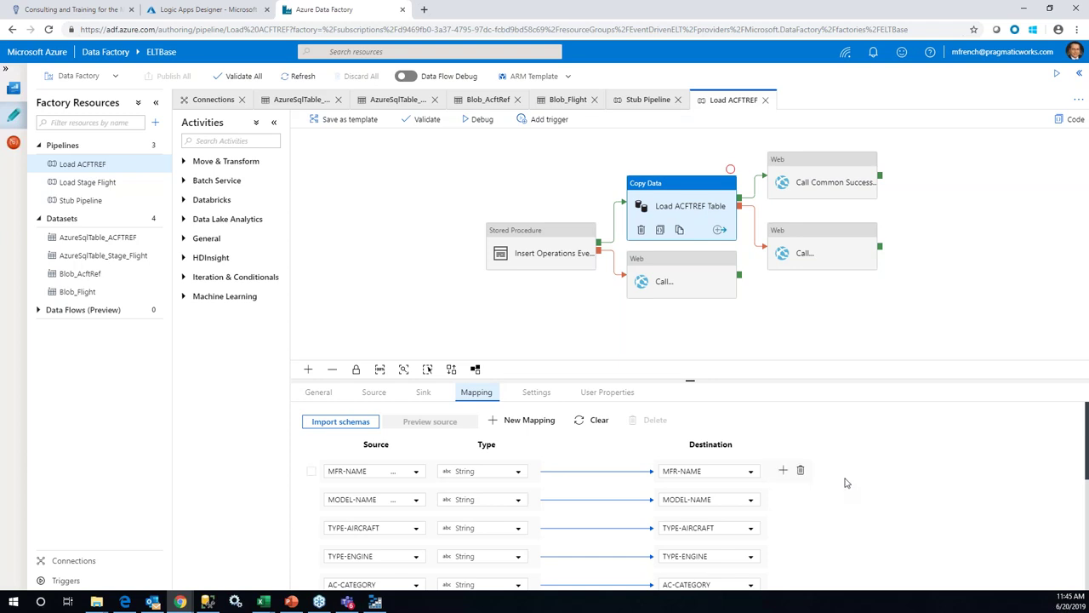
scroll(856, 485, down, 3)
scroll(872, 494, down, 3)
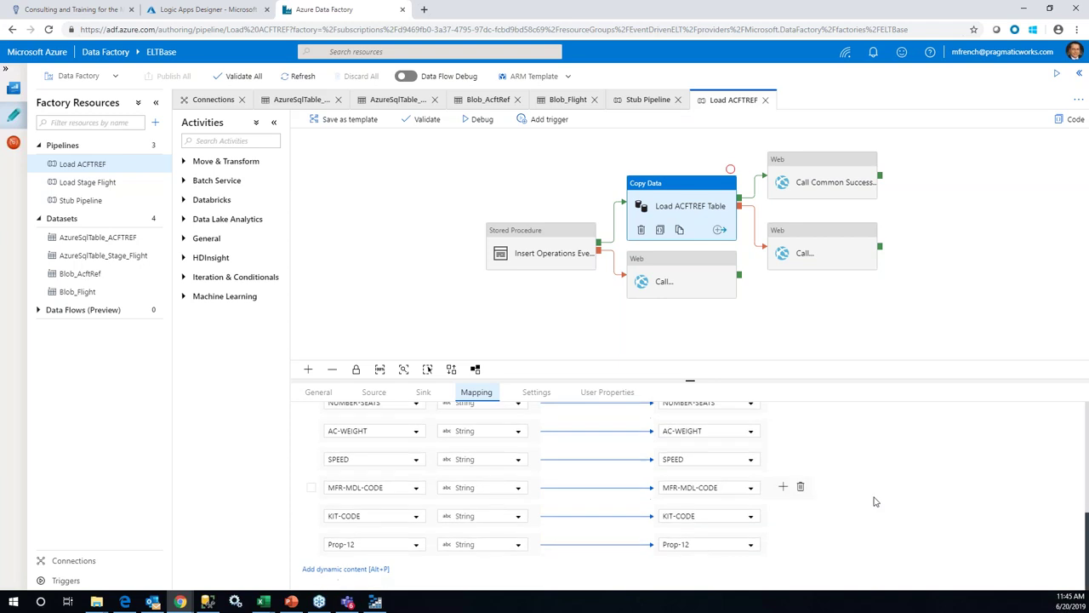
scroll(875, 502, up, 5)
click(805, 174)
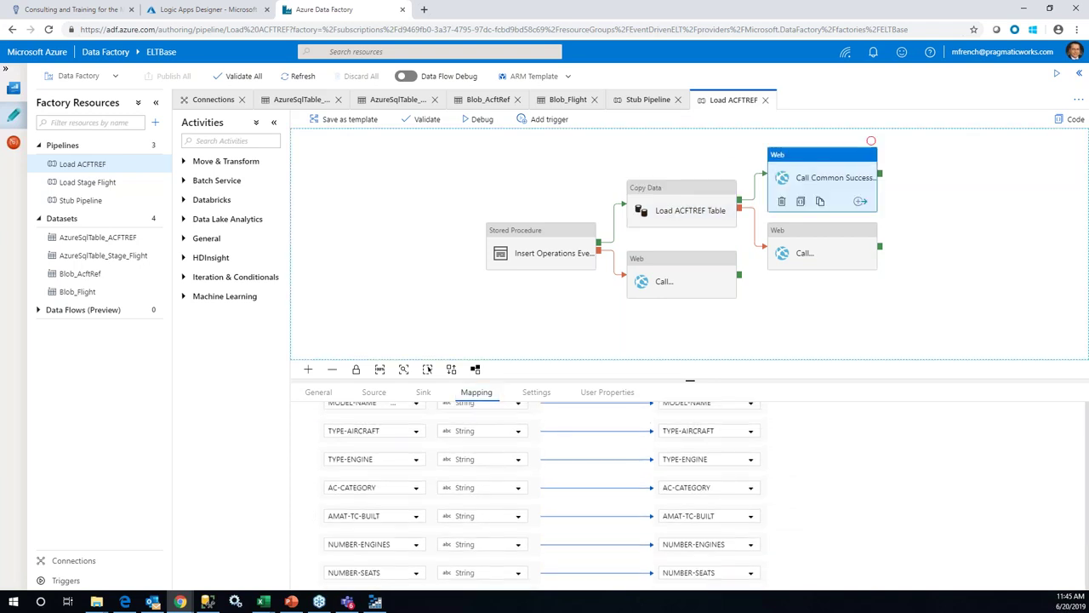
click(824, 247)
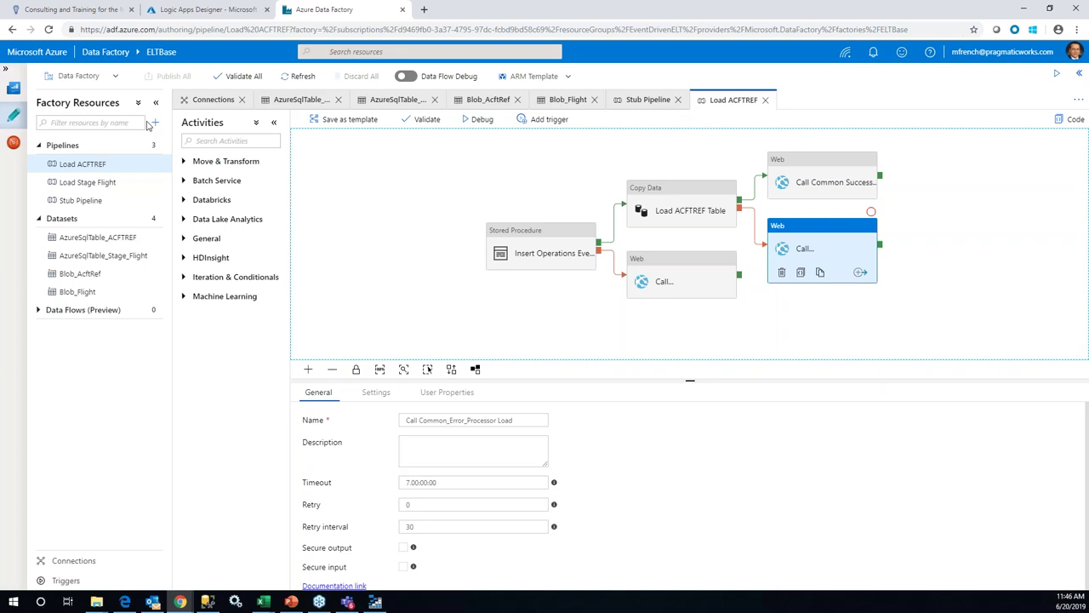
- Open the Load Stage Flight pipeline and view its pipeline-level parameters
click(87, 182)
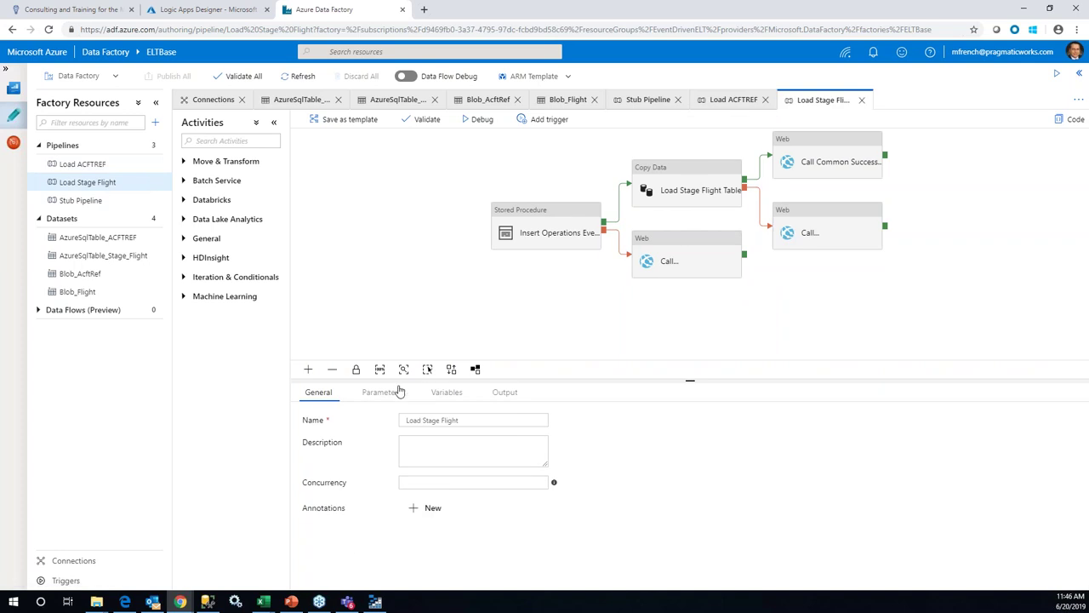
click(397, 393)
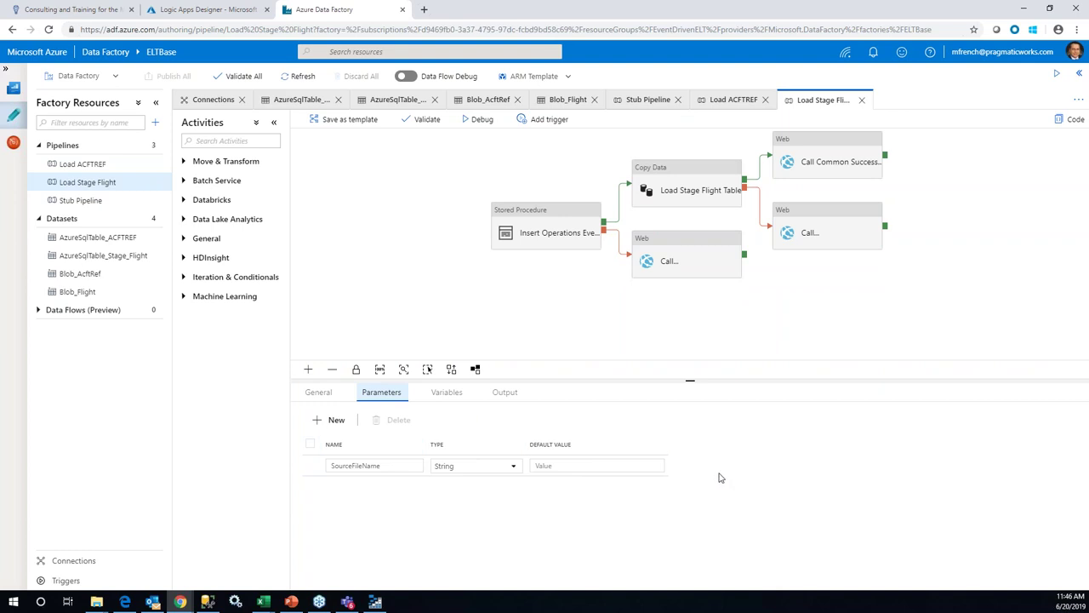
- Examine the source dataset and the sink's stored procedure, table type and parameter settings of Load Stage Flight's copy activity
click(537, 216)
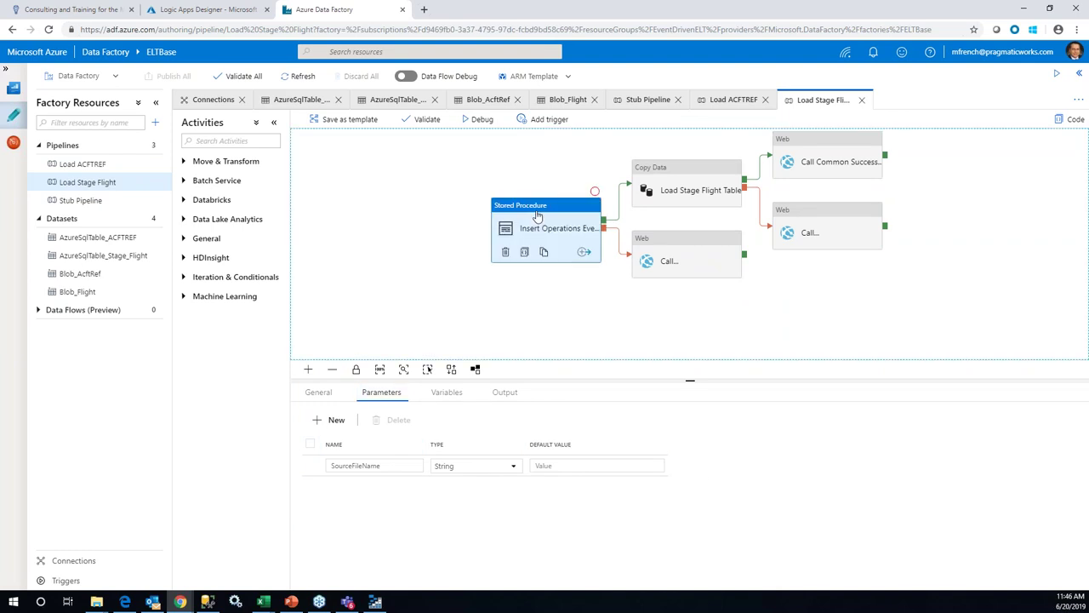
click(678, 181)
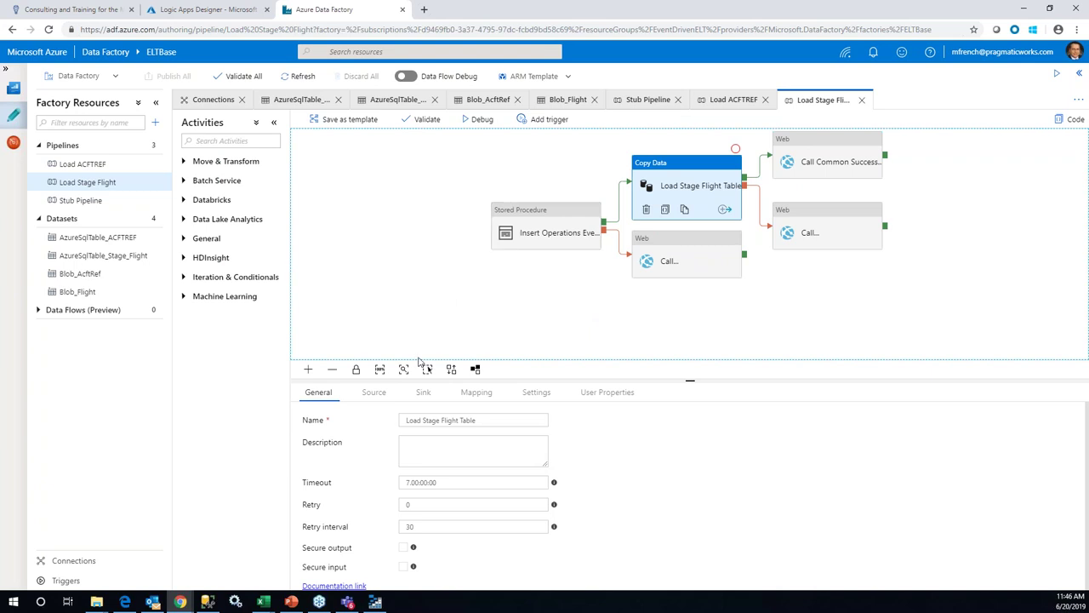
click(376, 395)
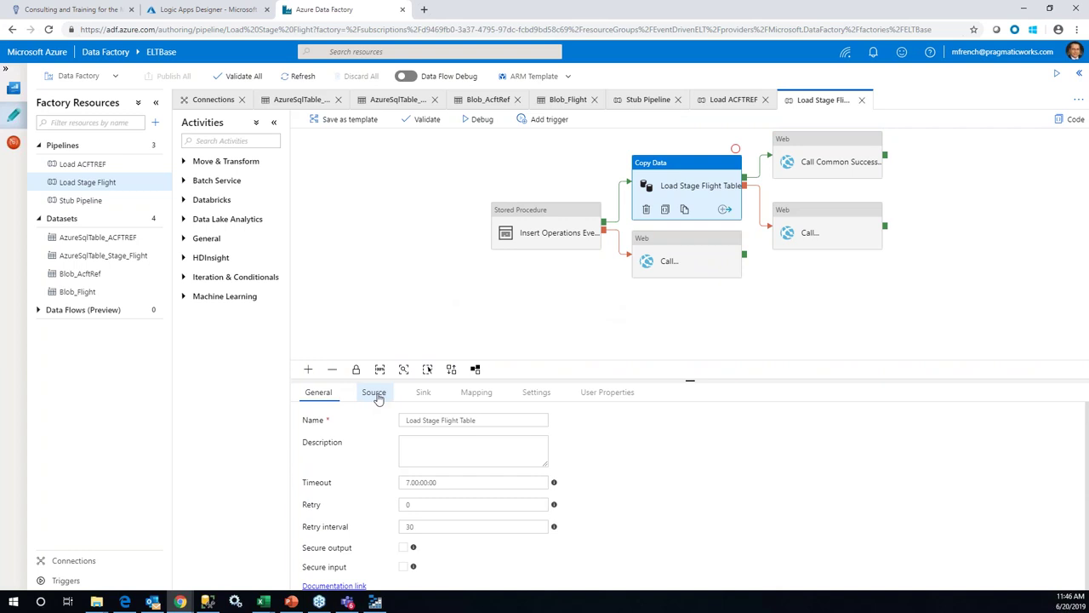
click(374, 393)
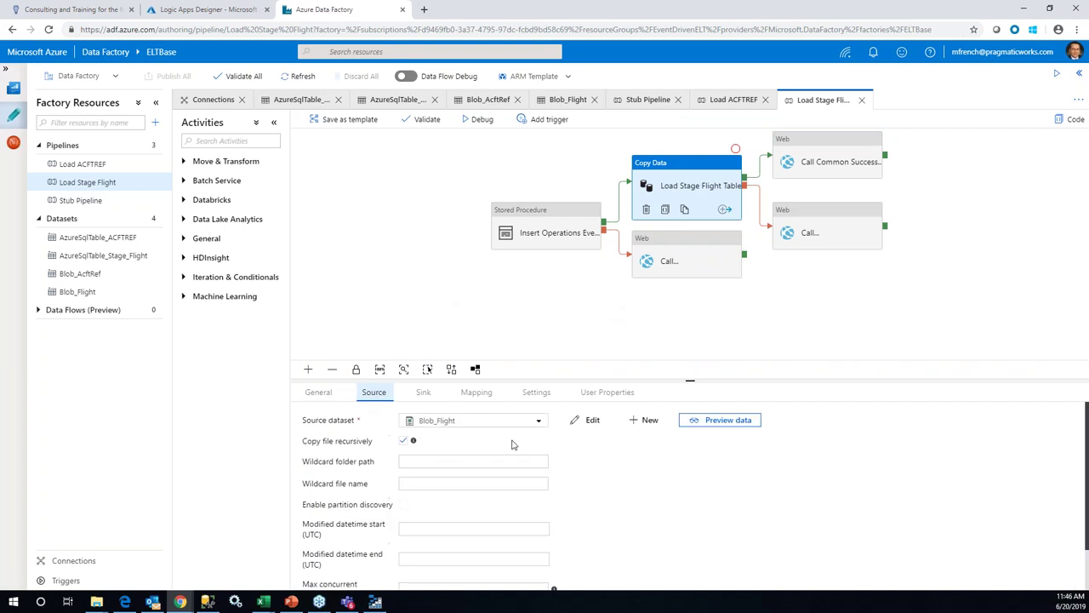
click(425, 394)
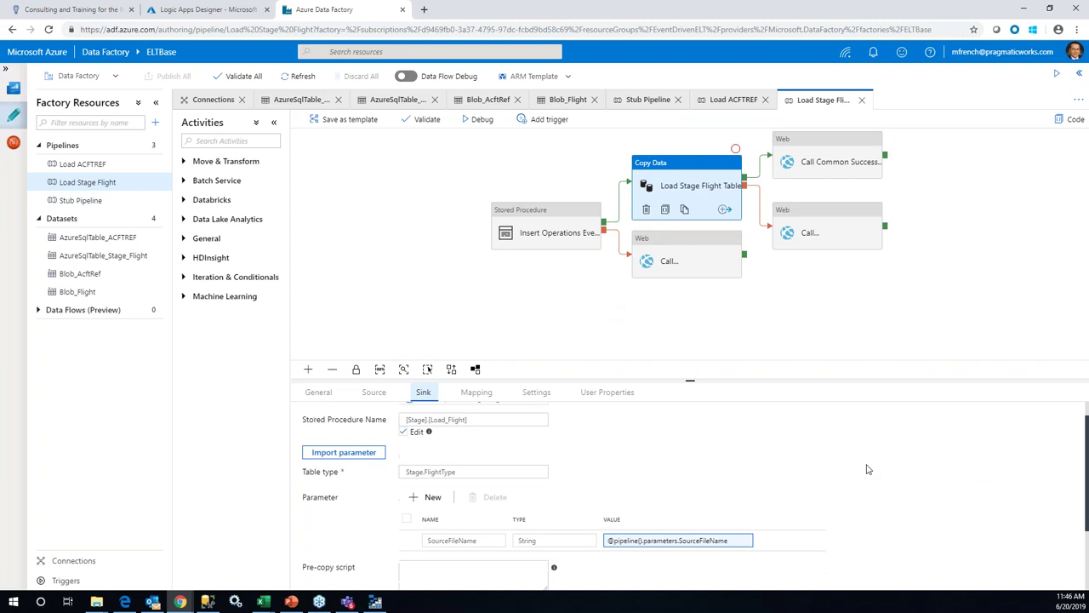
scroll(867, 469, down, 3)
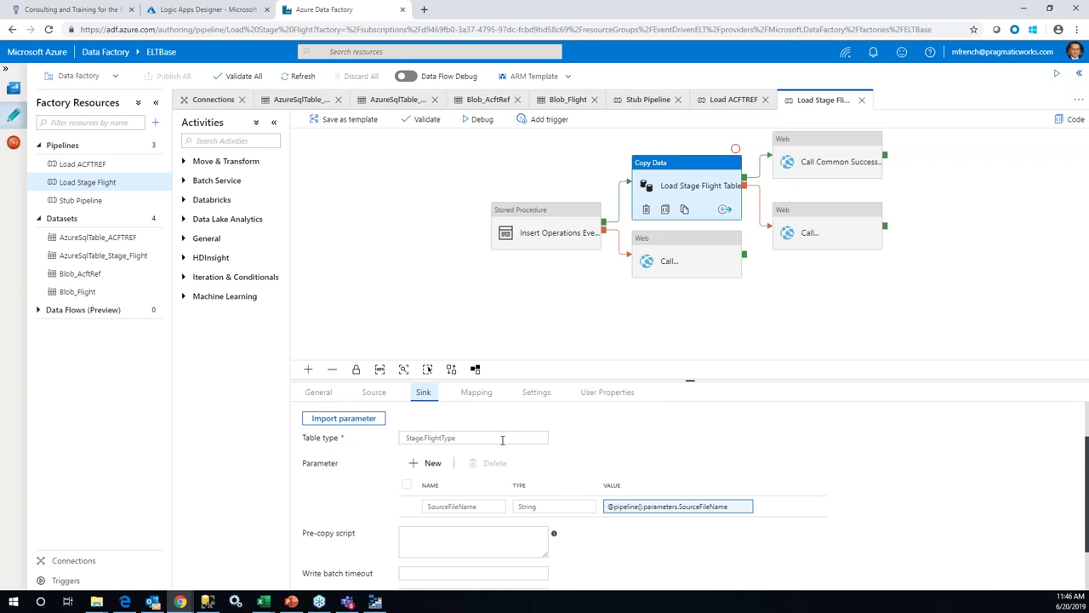
scroll(502, 440, up, 2)
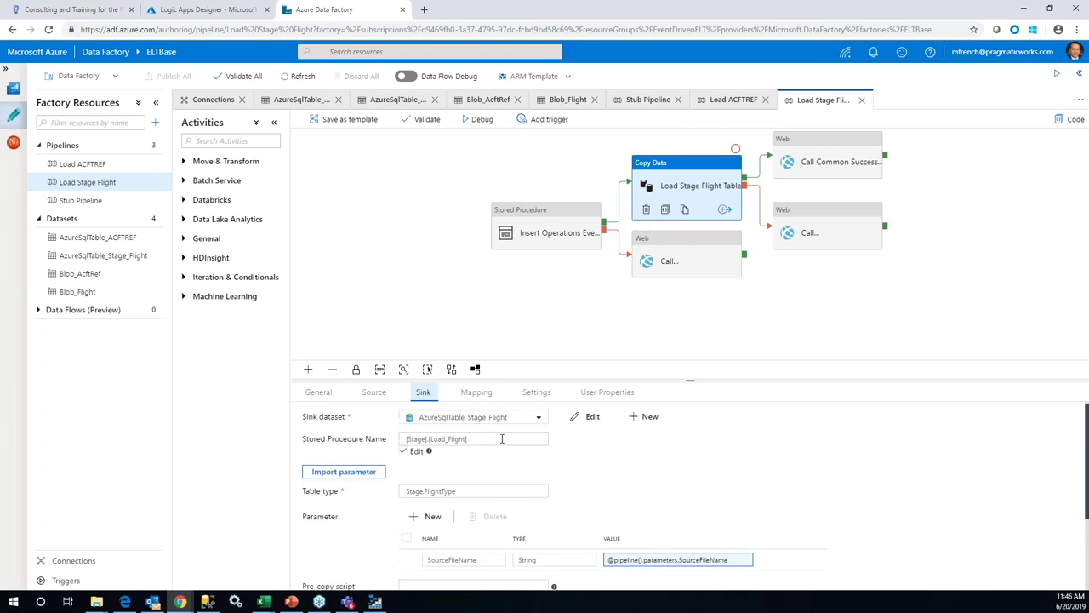
- Review the Load Stage Flight Table copy activity's column mapping and open the error-processor web activity on its failure path
click(477, 392)
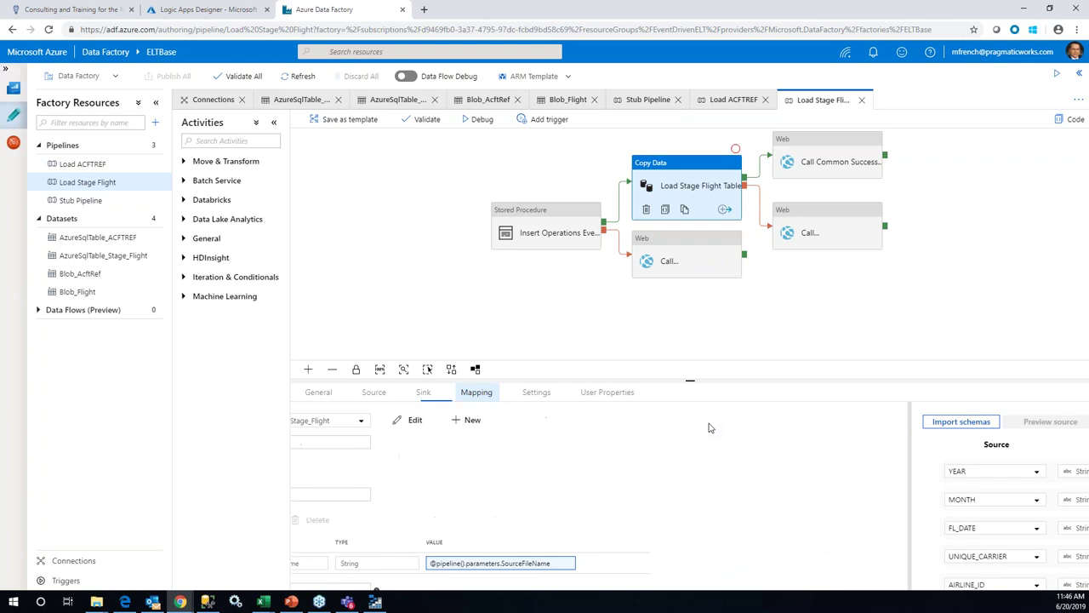
scroll(979, 505, down, 8)
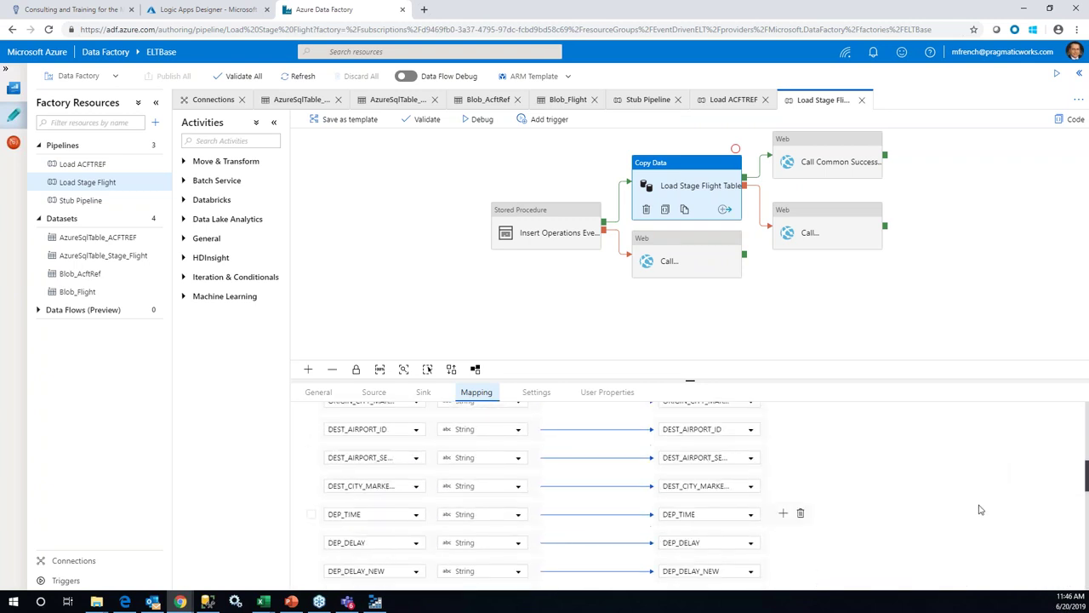
scroll(980, 508, up, 2)
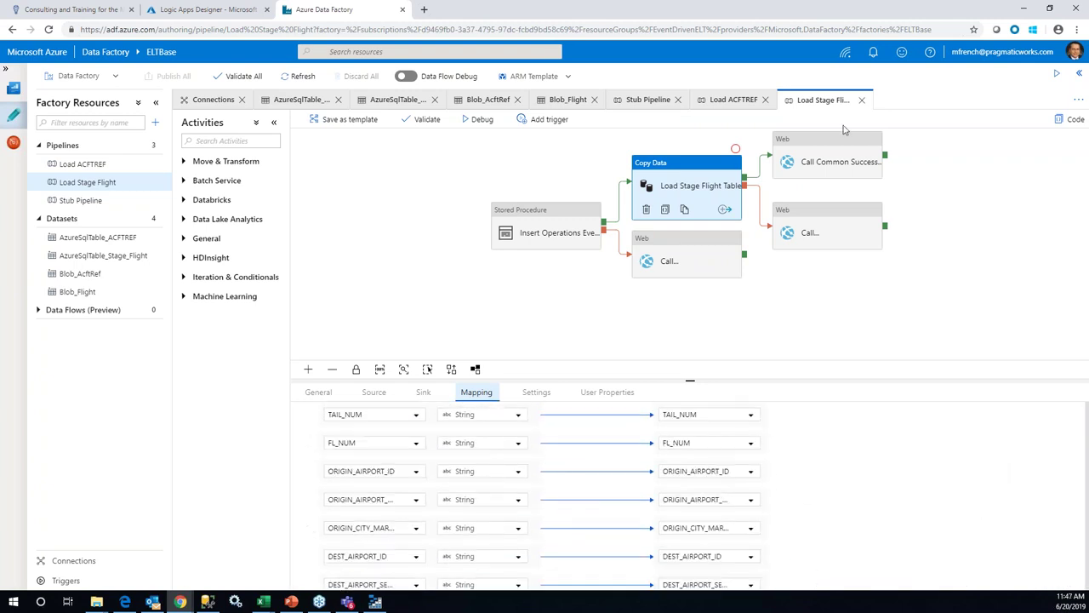
click(841, 220)
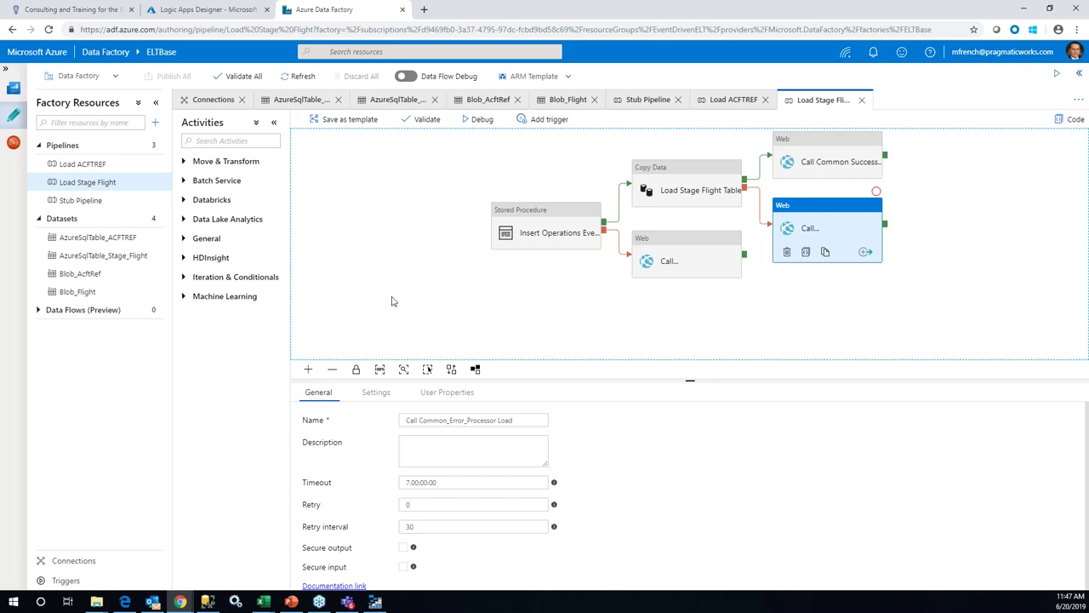
- Switch to Azure Storage Explorer and copy AcftRef.txt, Dealer.txt, Engine.txt and Flight20161201.csv through Flight20161207.csv from the raw container
mouse_move(375, 604)
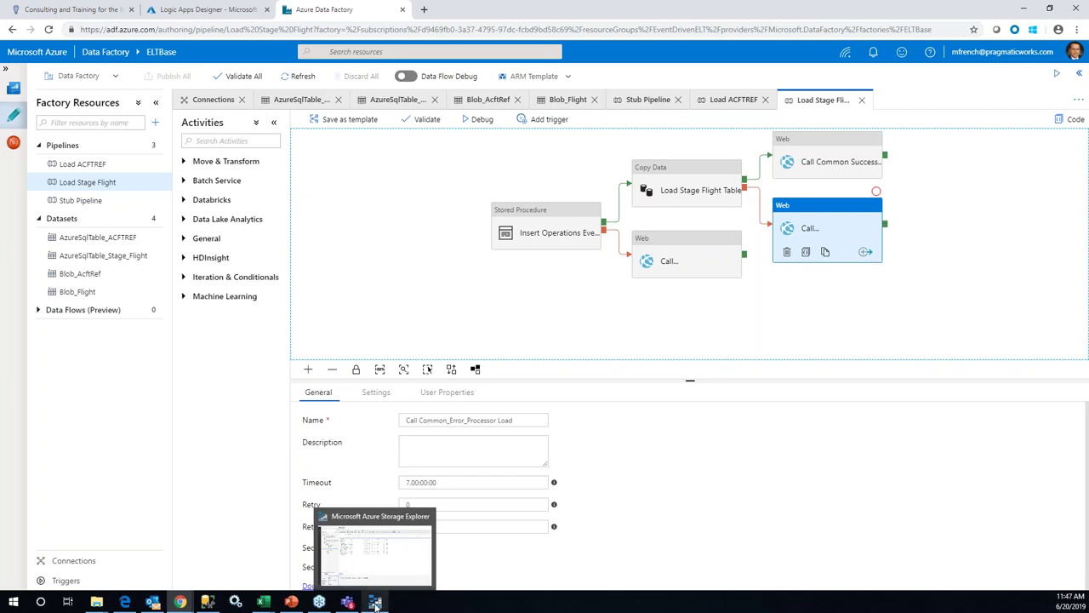
click(375, 603)
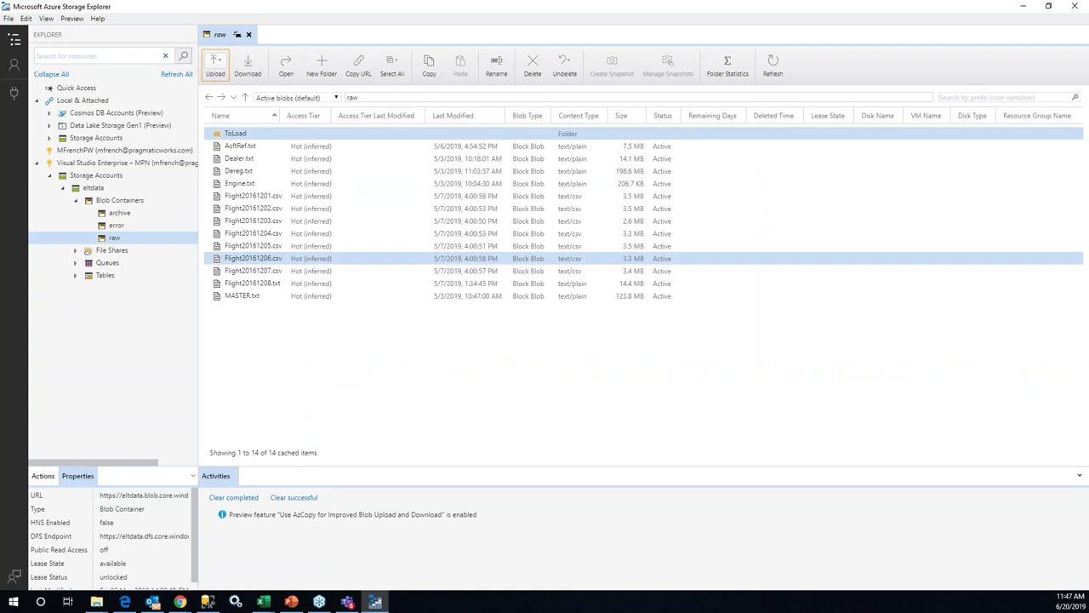
click(242, 145)
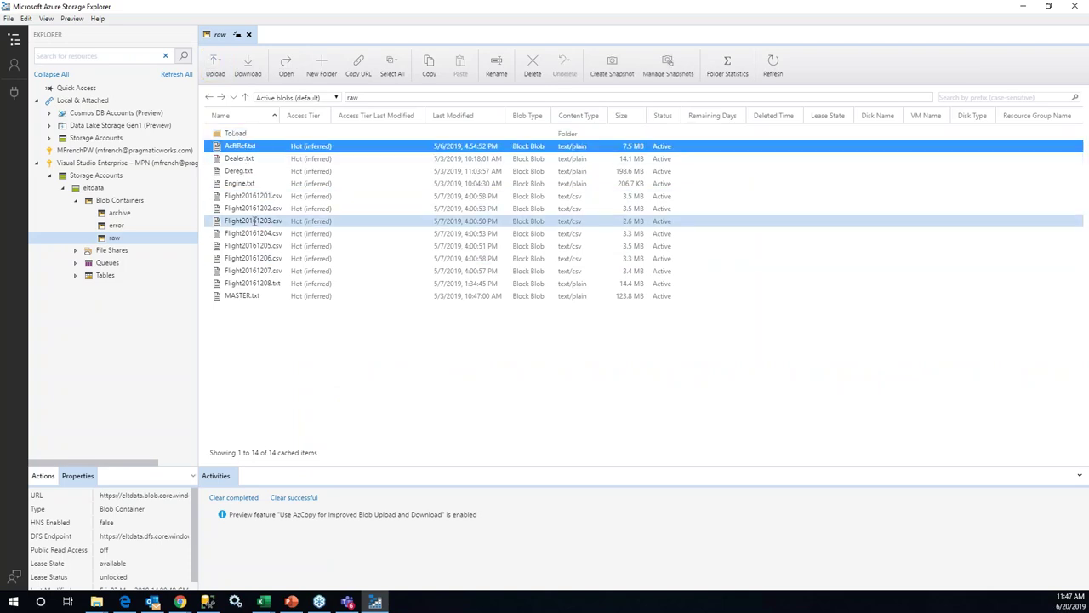
shift+click(255, 283)
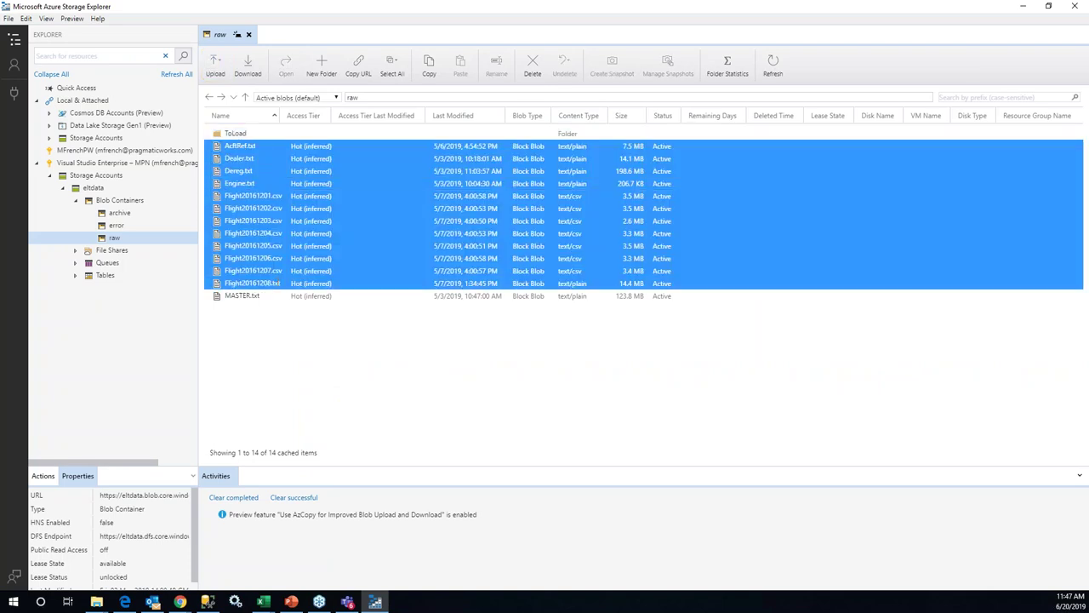
ctrl+click(255, 283)
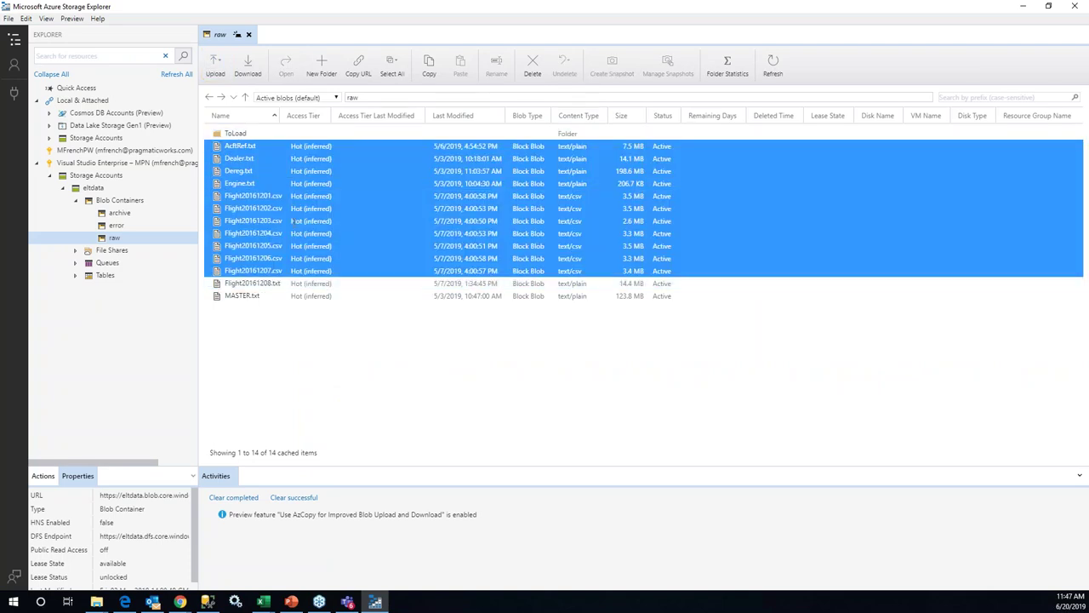
ctrl+click(238, 171)
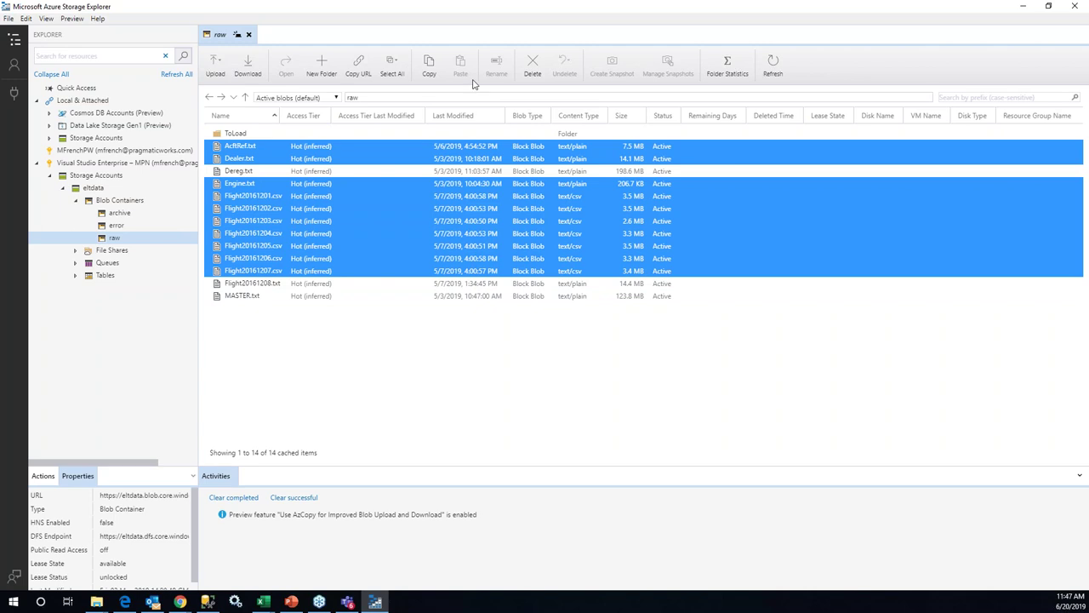
click(431, 68)
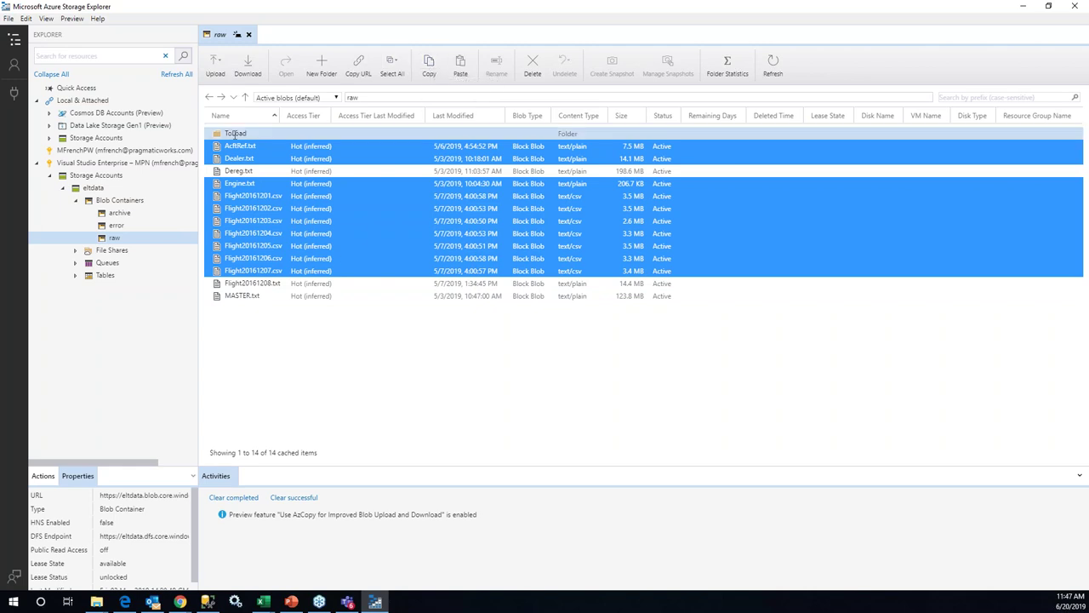
- Paste the copied blobs into the raw container's ToLoad folder and refresh the folder listing
click(234, 134)
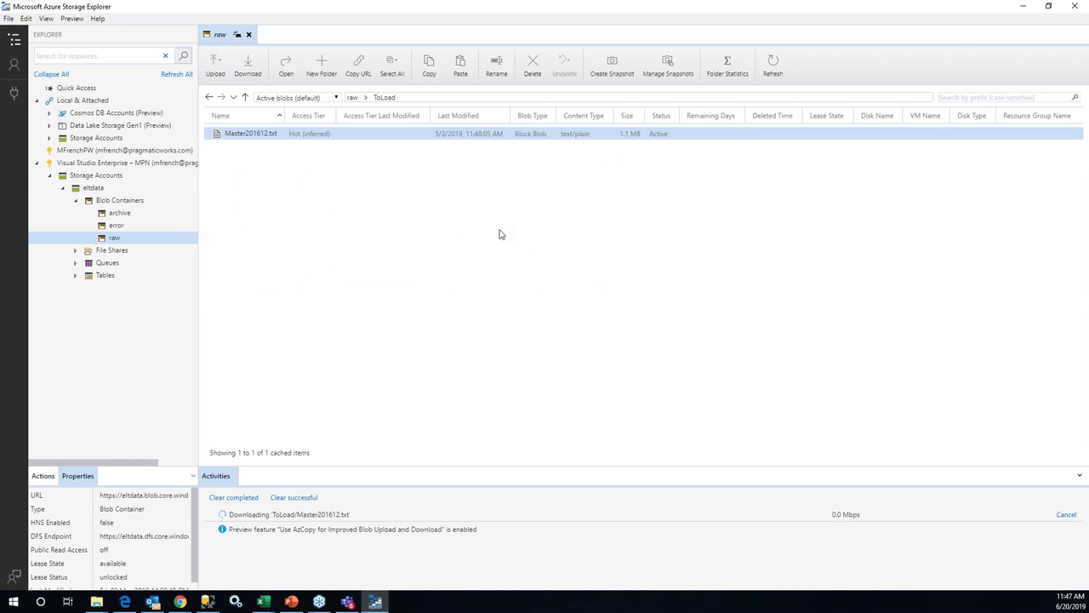
click(460, 64)
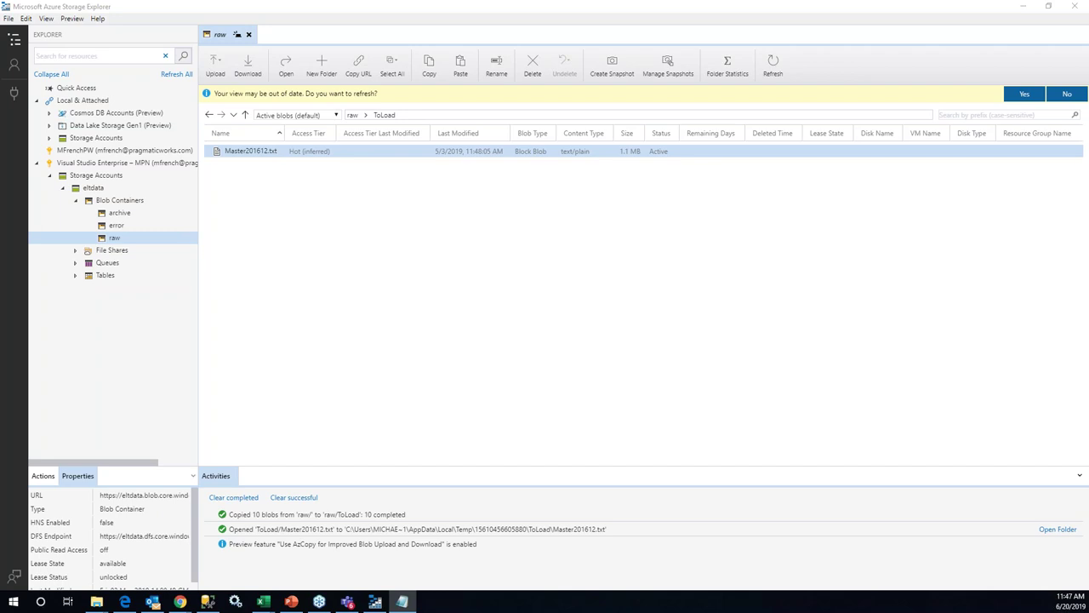
key(alt+Tab)
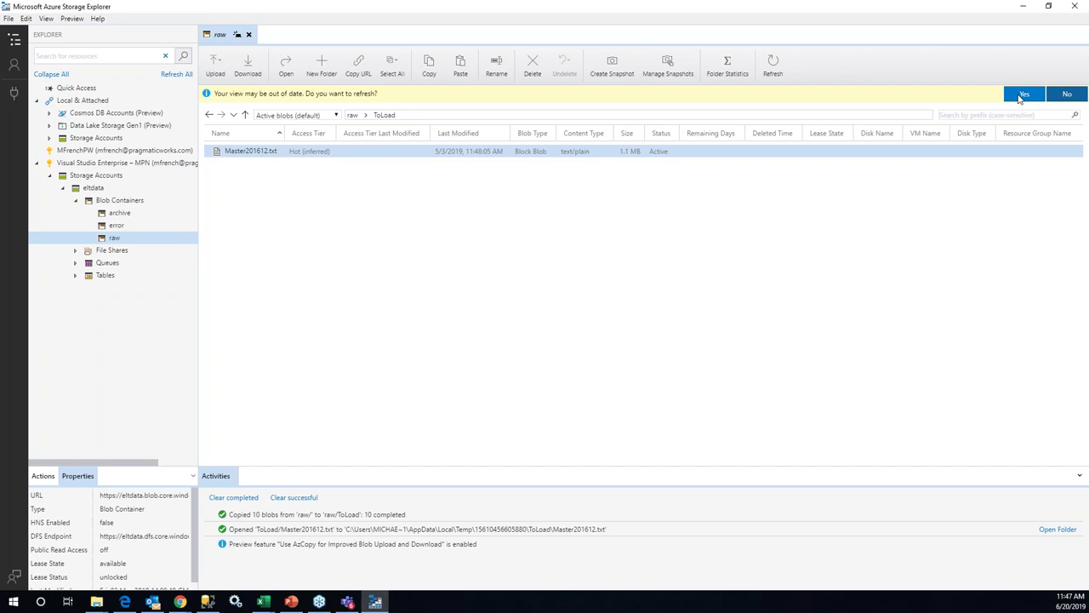
click(1023, 95)
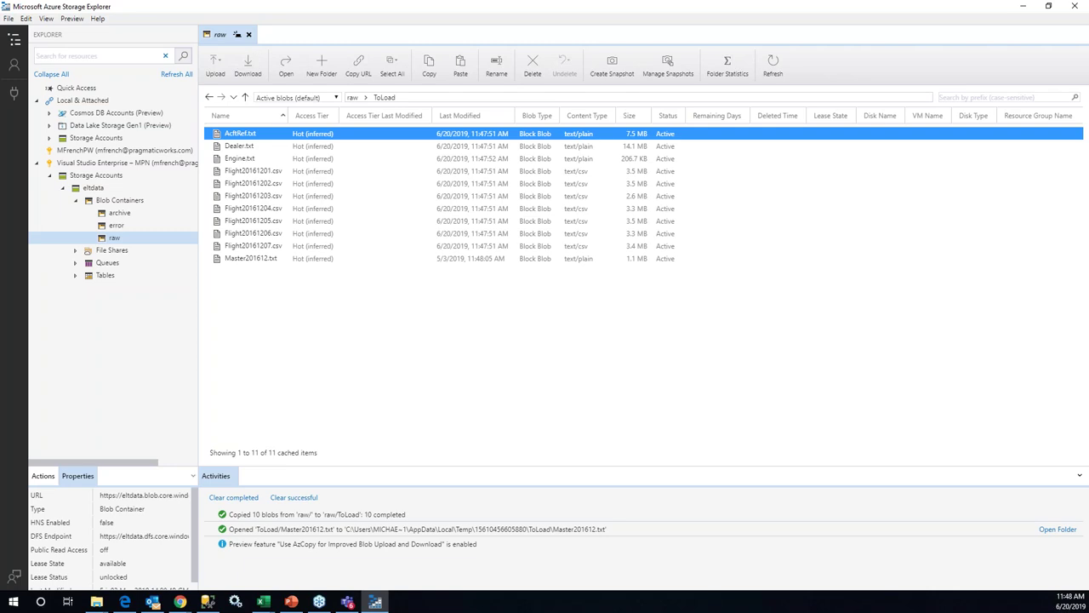
- Return to the Azure portal in the browser, open the GetFile logic app's overview and refresh its runs history
click(1049, 10)
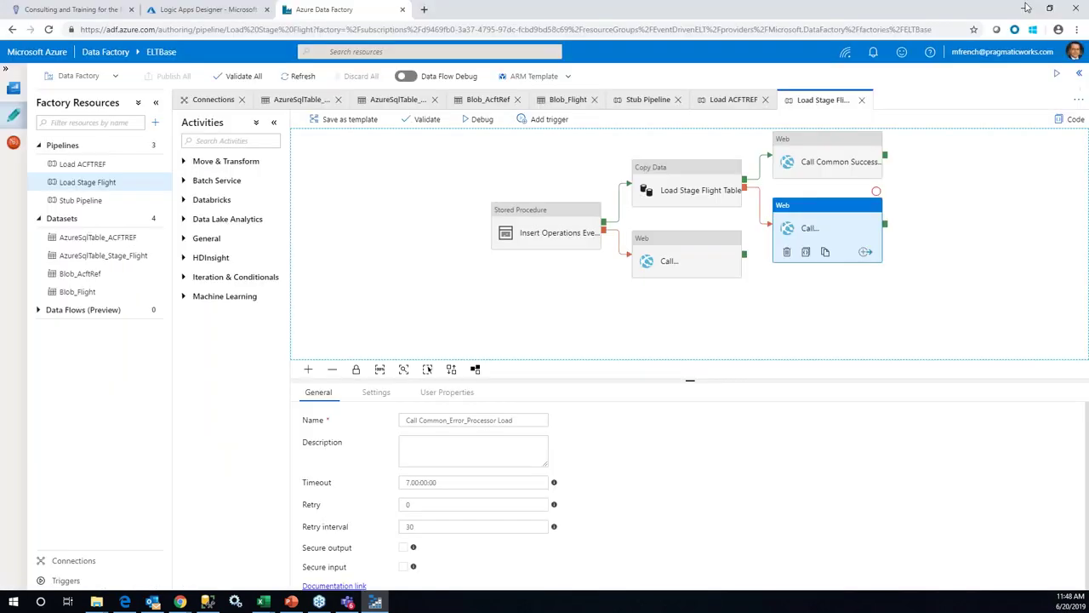
click(180, 10)
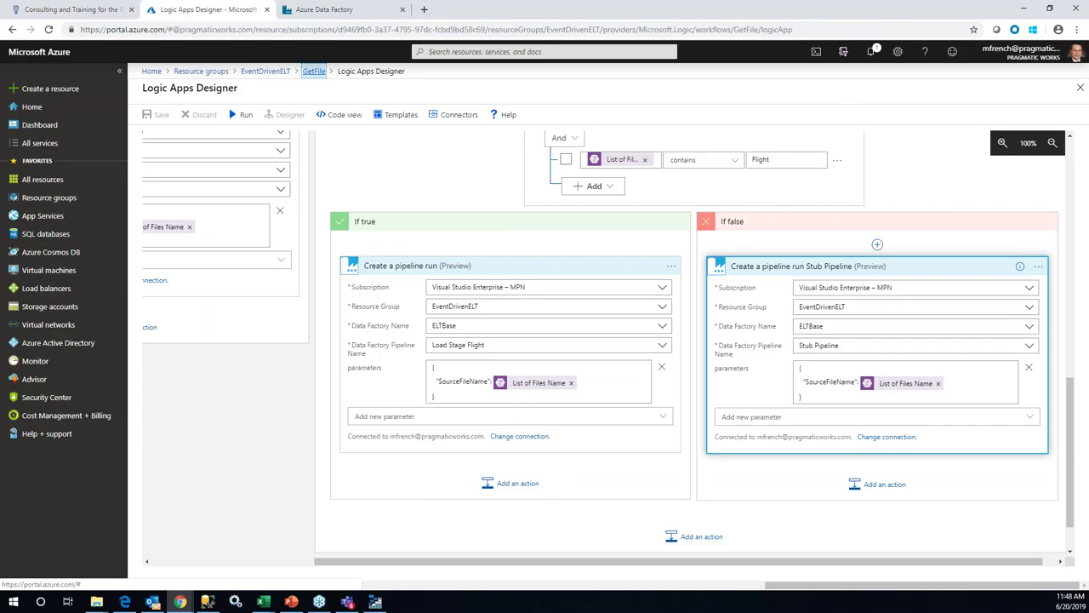
click(313, 72)
click(374, 115)
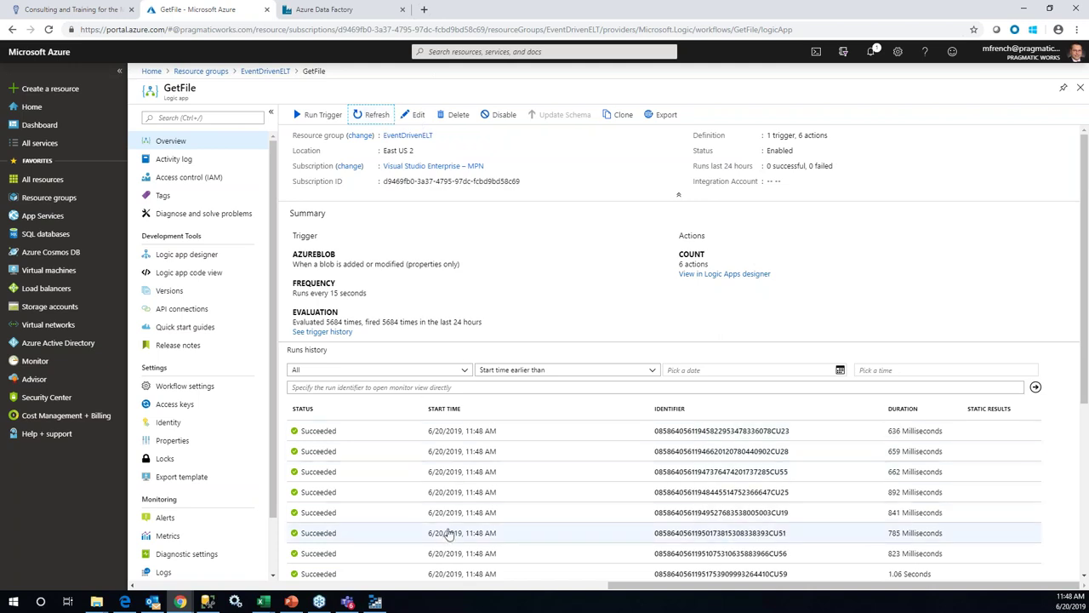
scroll(449, 534, down, 1)
scroll(446, 532, down, 1)
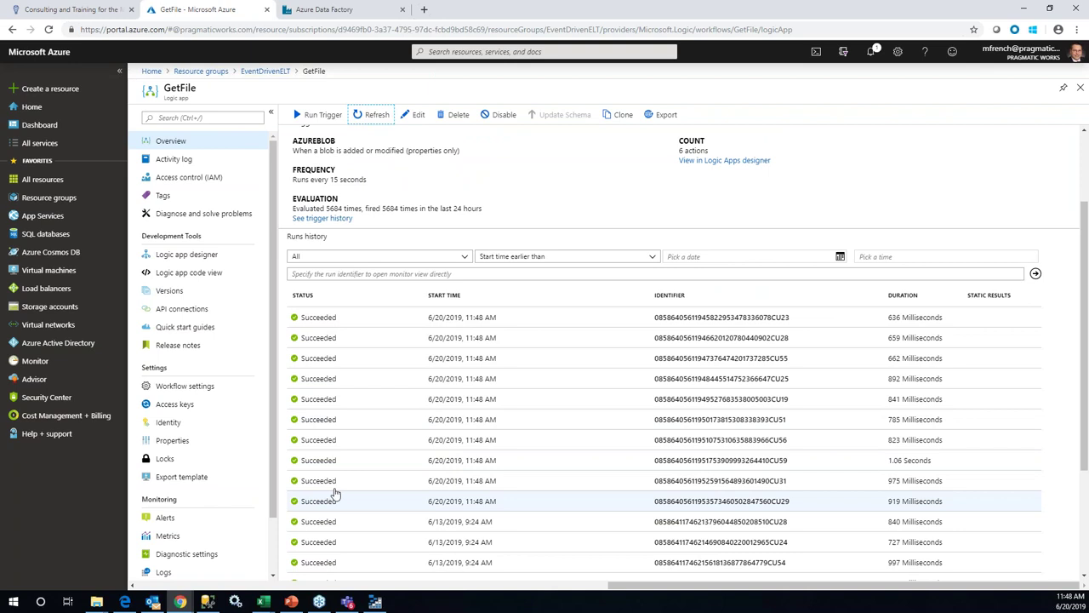
- Inspect the blob trigger and nested condition of GetFile's 1.06-second run, and return to the overview and refresh it
click(319, 464)
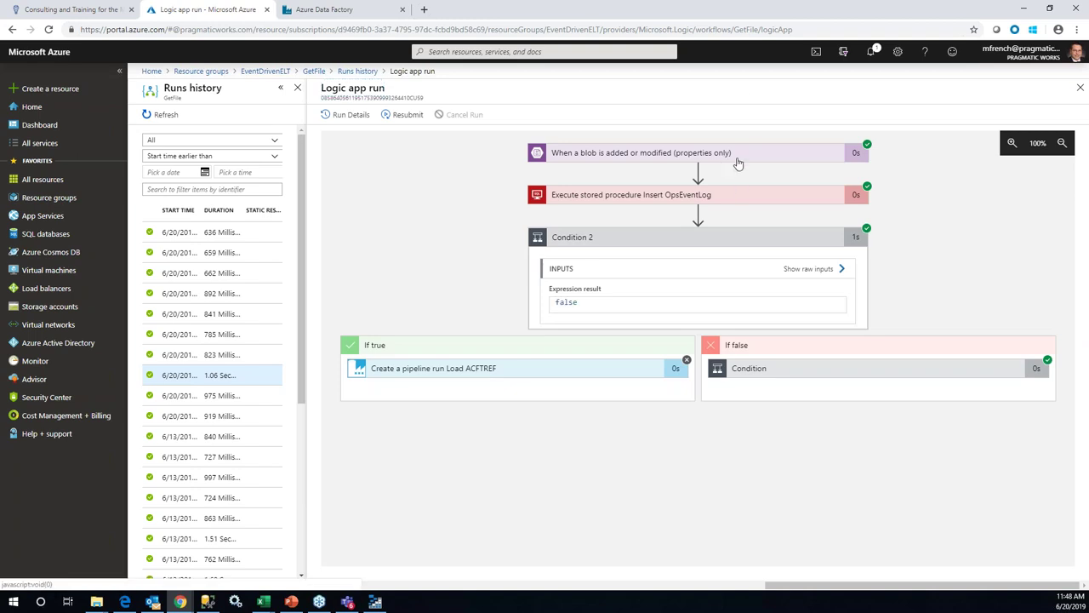
click(738, 155)
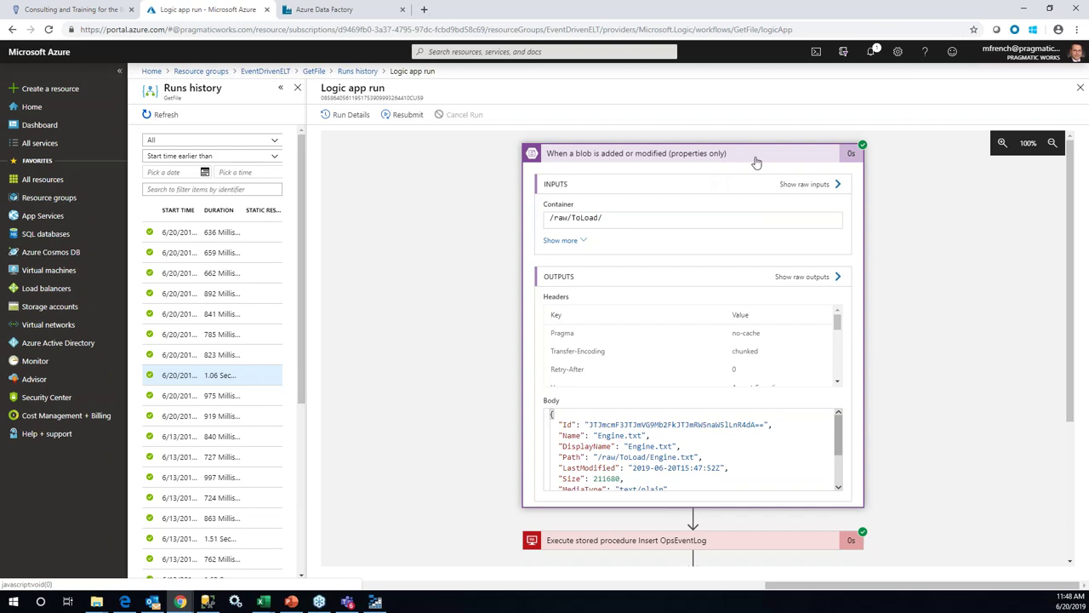
click(951, 305)
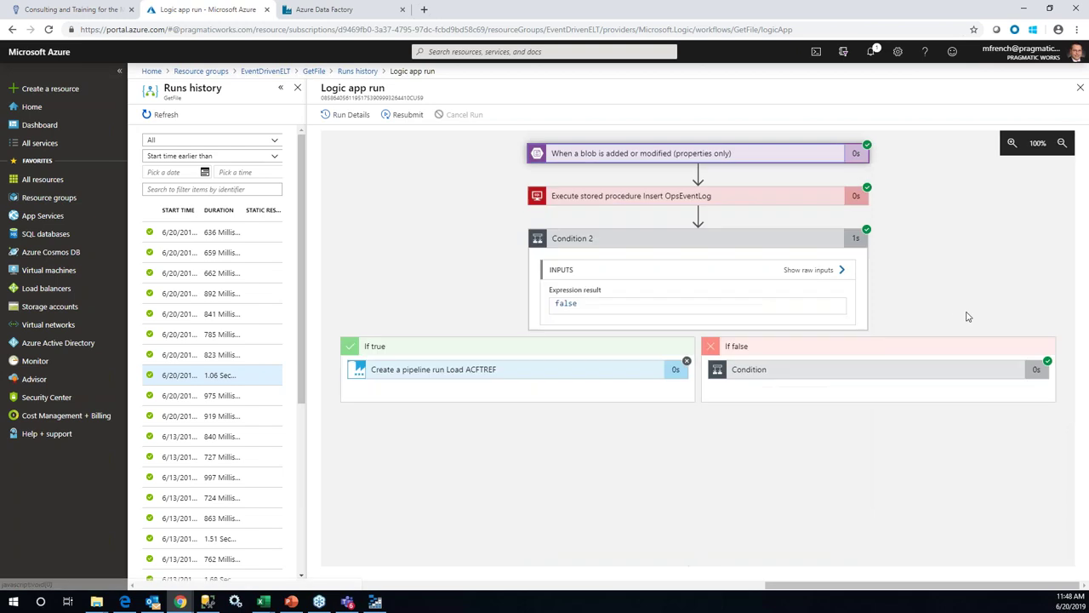
click(981, 376)
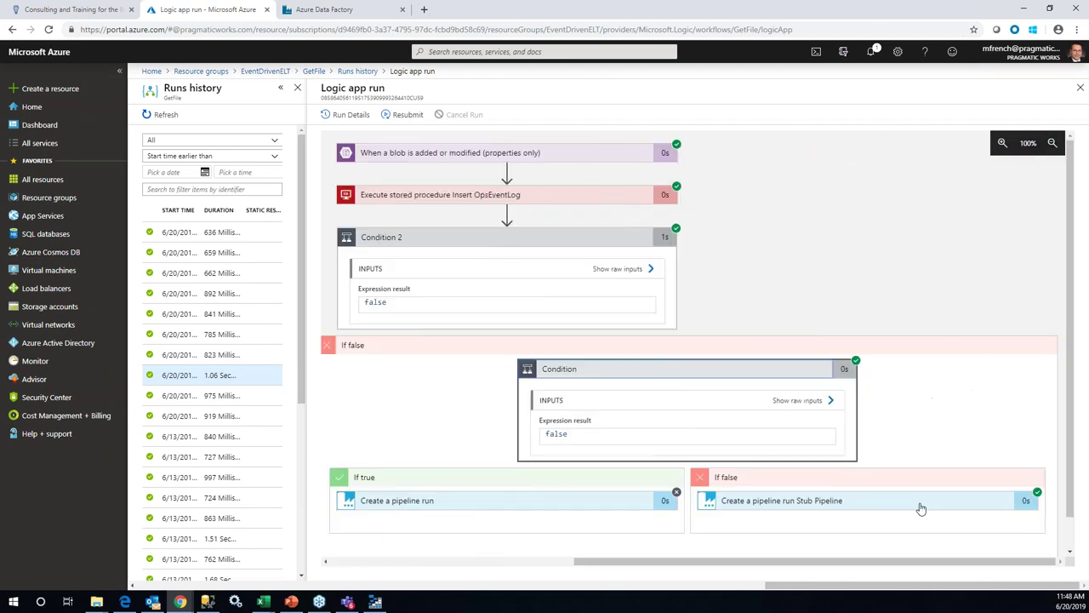
click(314, 71)
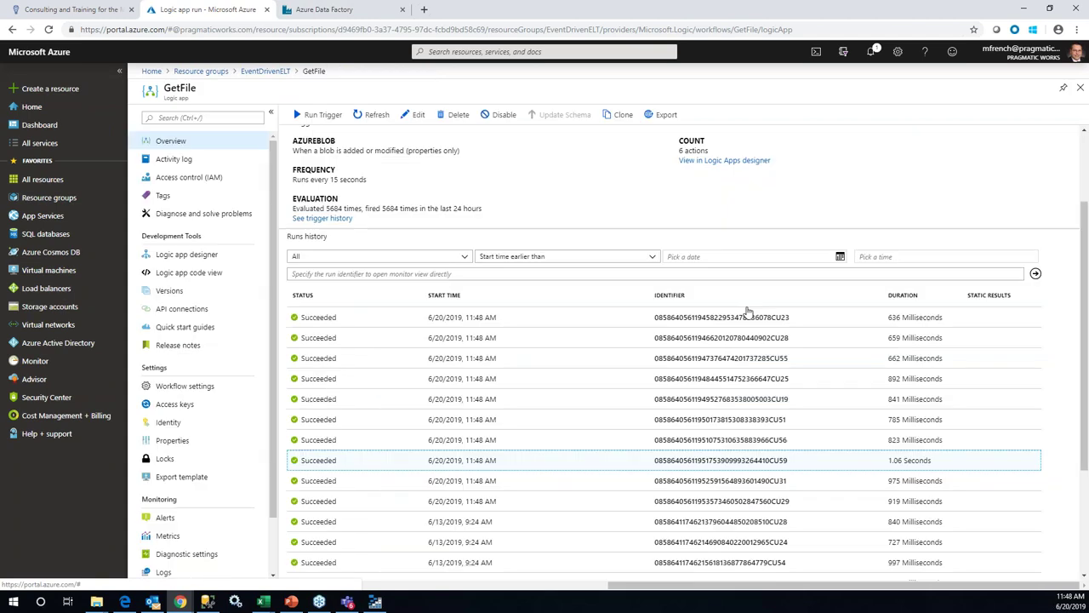
click(377, 115)
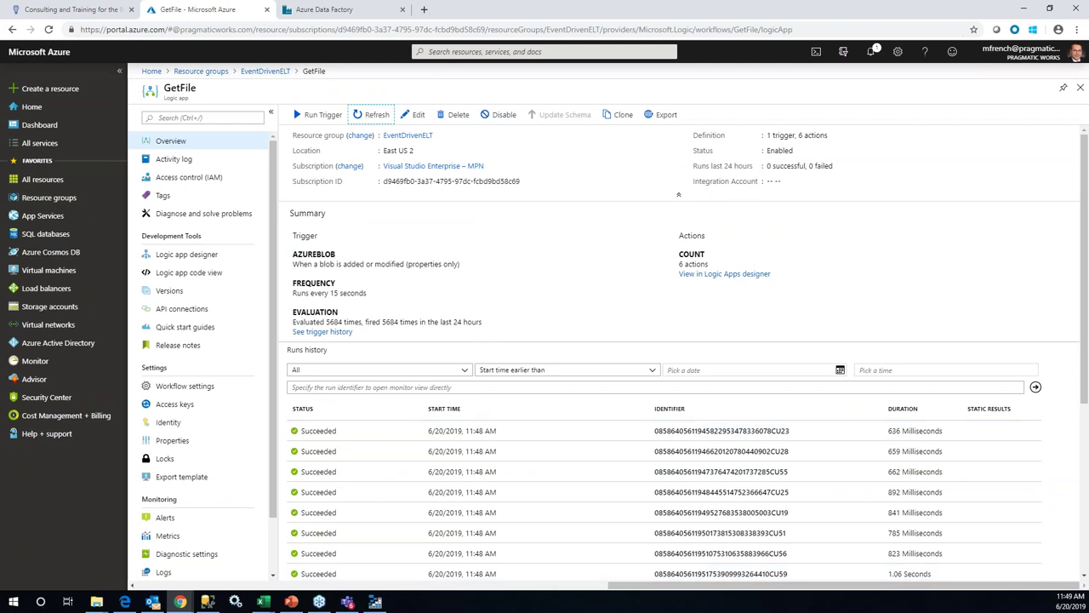
- Open Data Factory's pipeline run monitoring and view the parameters of the fifth Load Stage Flight run
click(315, 10)
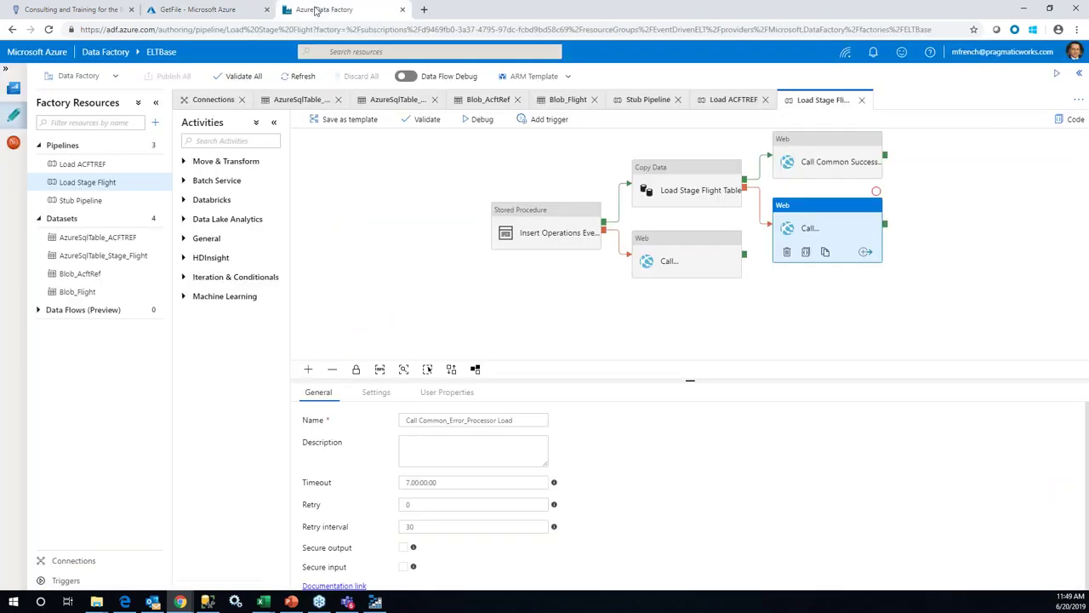
click(22, 149)
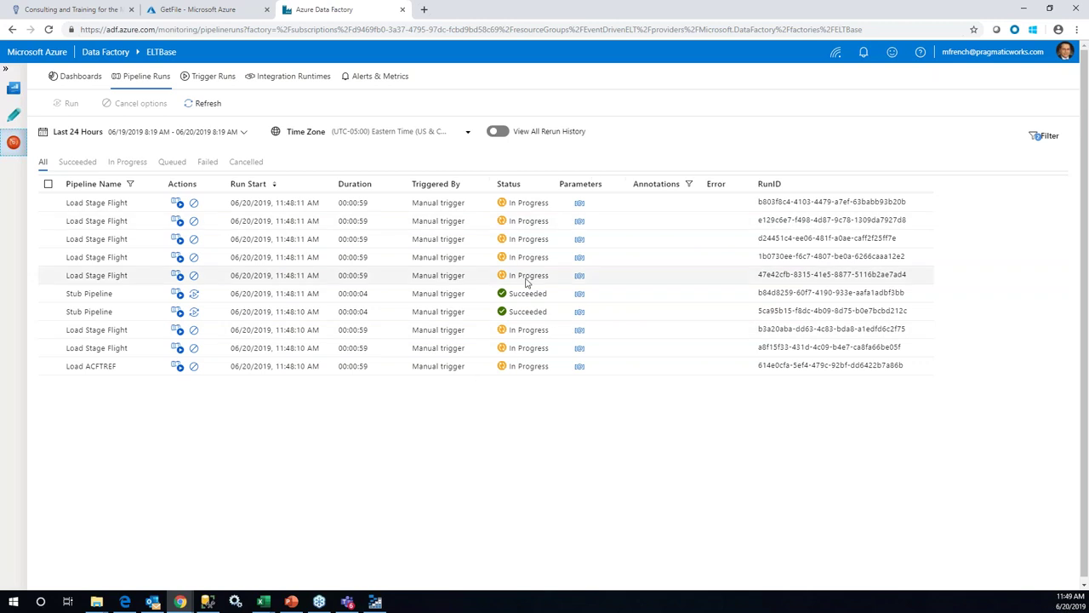
click(579, 278)
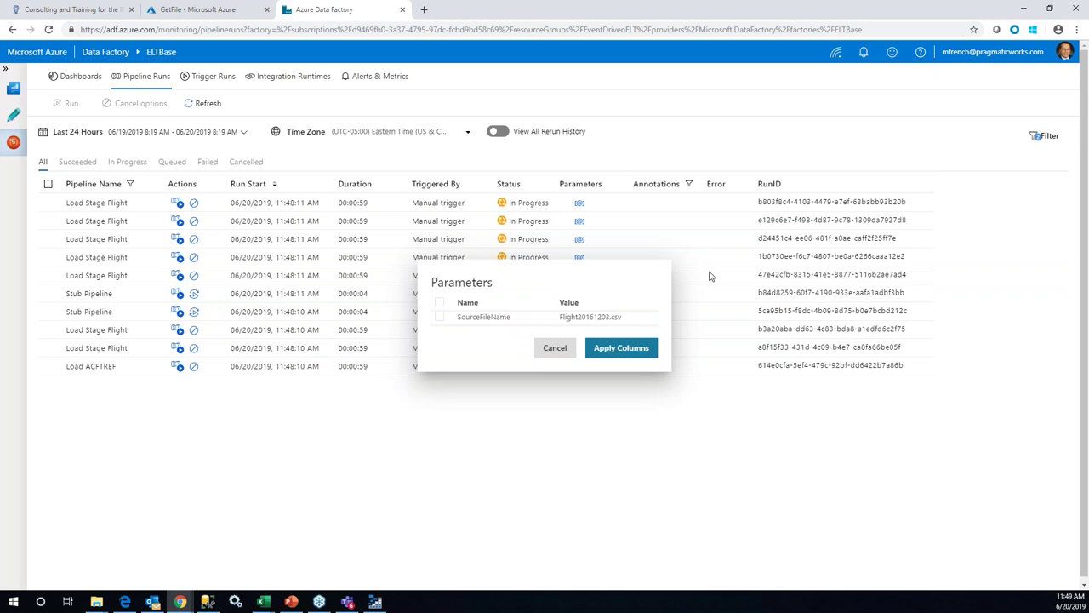
- Inspect the copy activity in the third Load Stage Flight run's activity runs, and return to all pipeline runs and refresh them
click(179, 242)
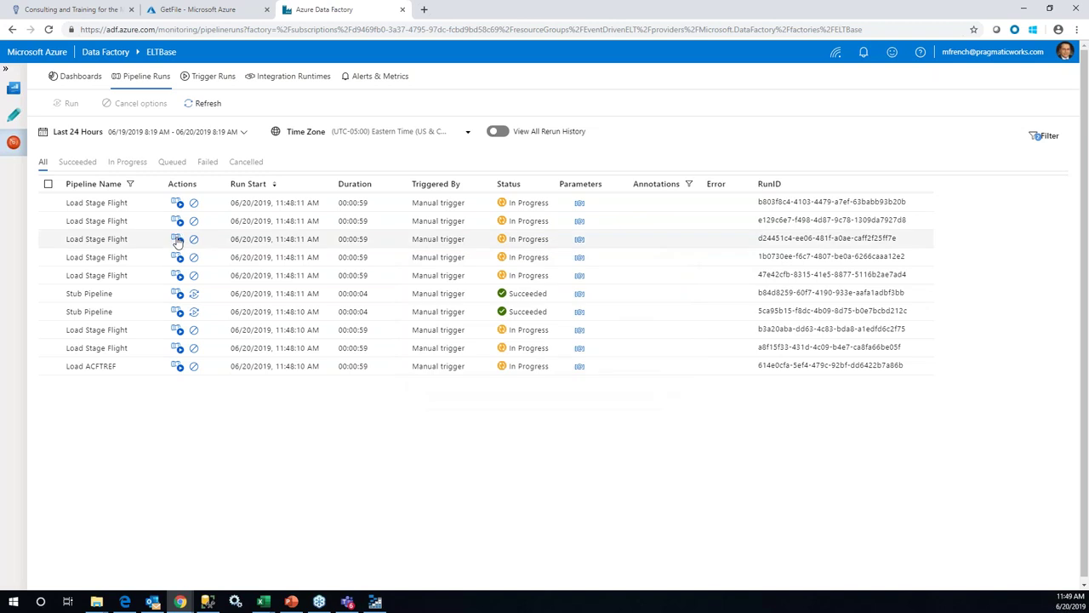
click(177, 242)
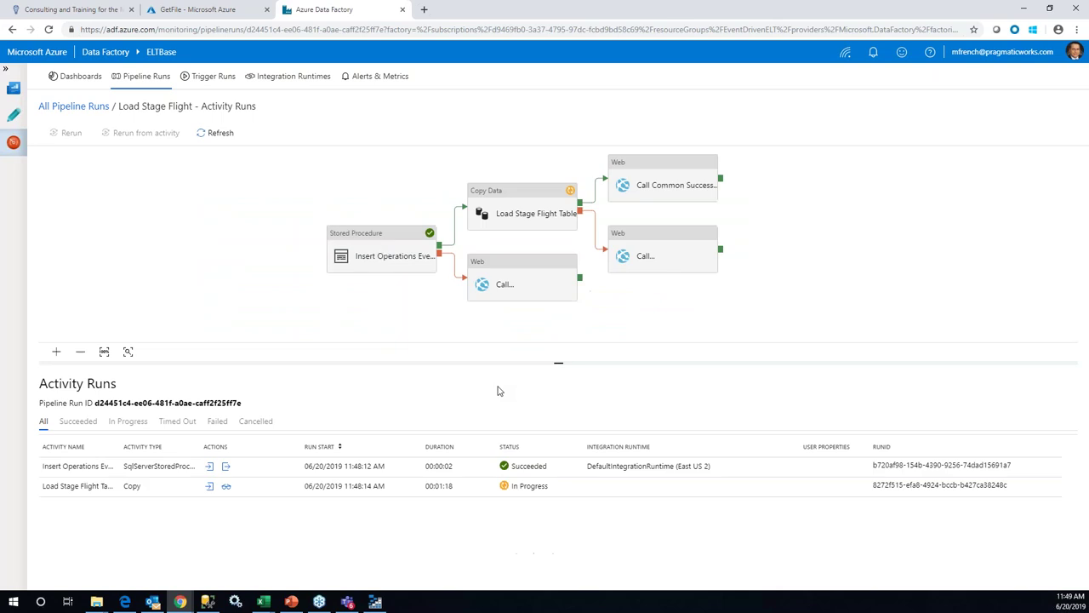
click(525, 207)
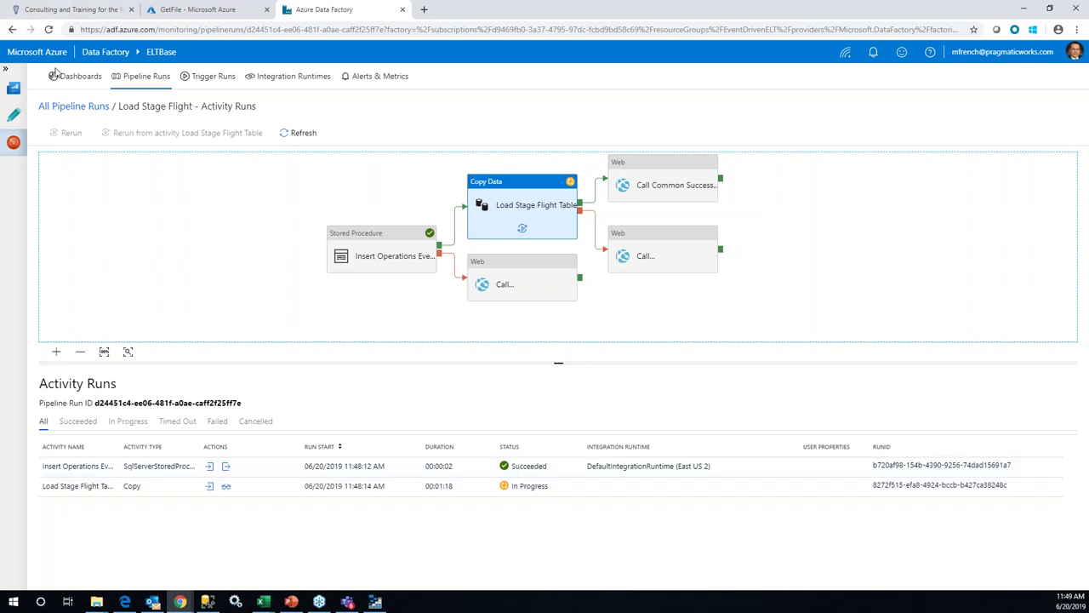
click(87, 108)
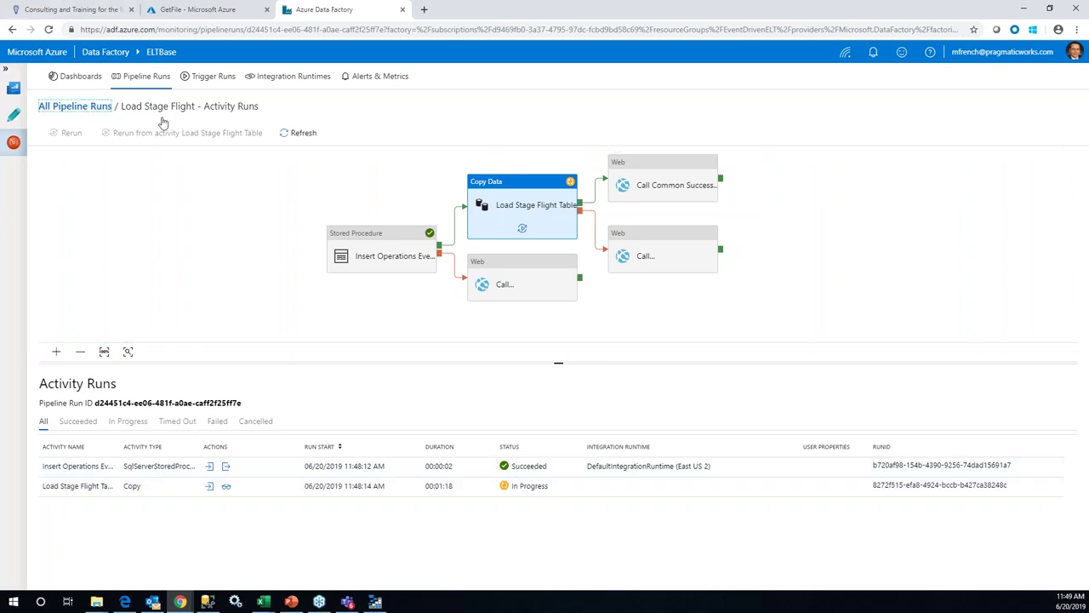
click(204, 105)
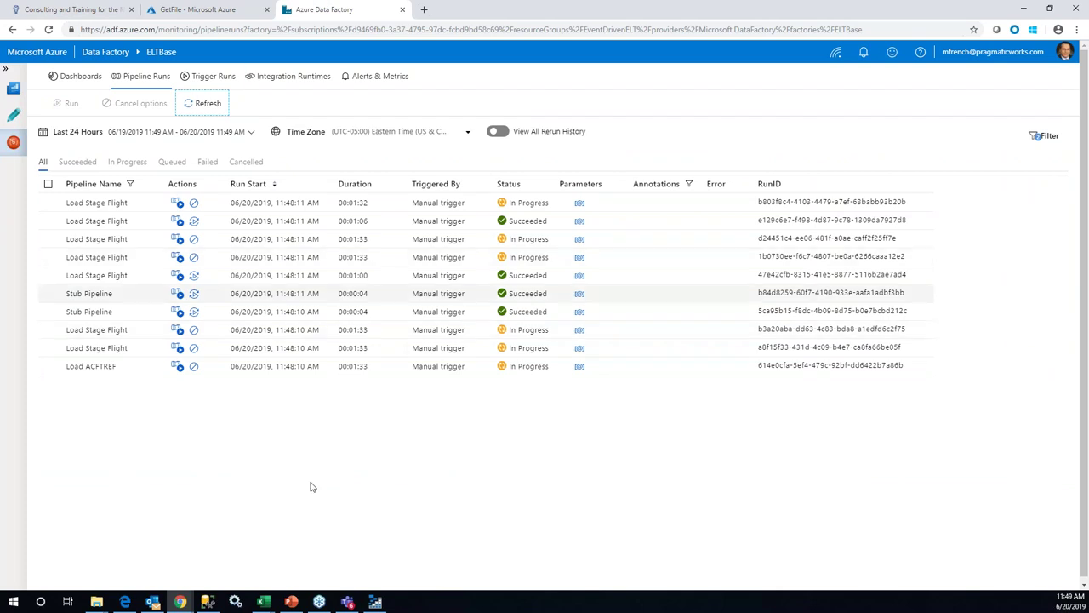
- Switch to Outlook, maximize its window and read the ELTClass error notifications for Engine.txt and Dealer.txt
click(152, 602)
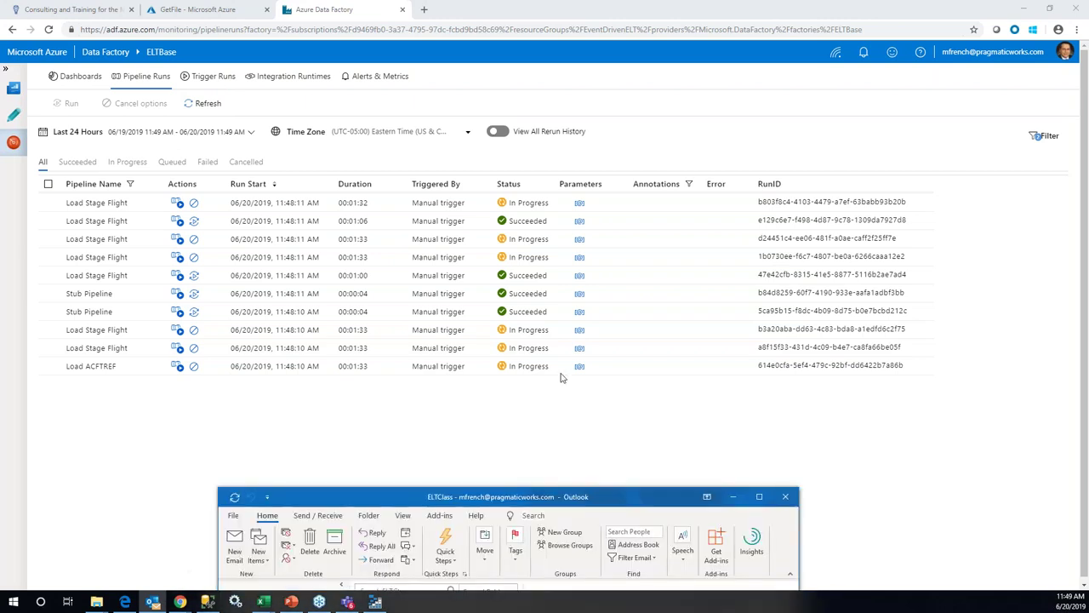
drag(638, 364, 575, 100)
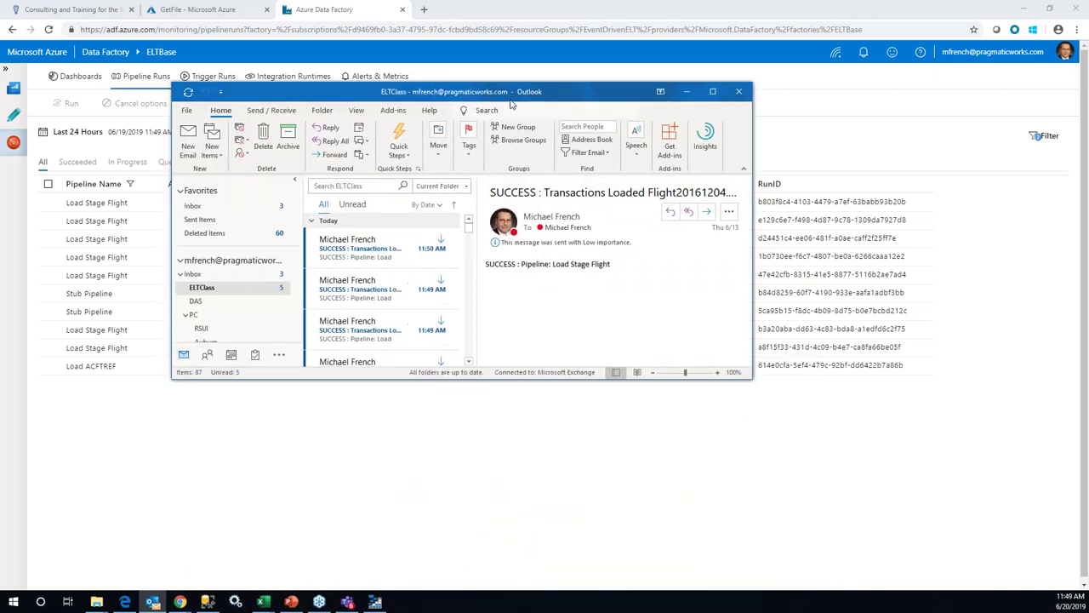
double_click(576, 100)
click(270, 328)
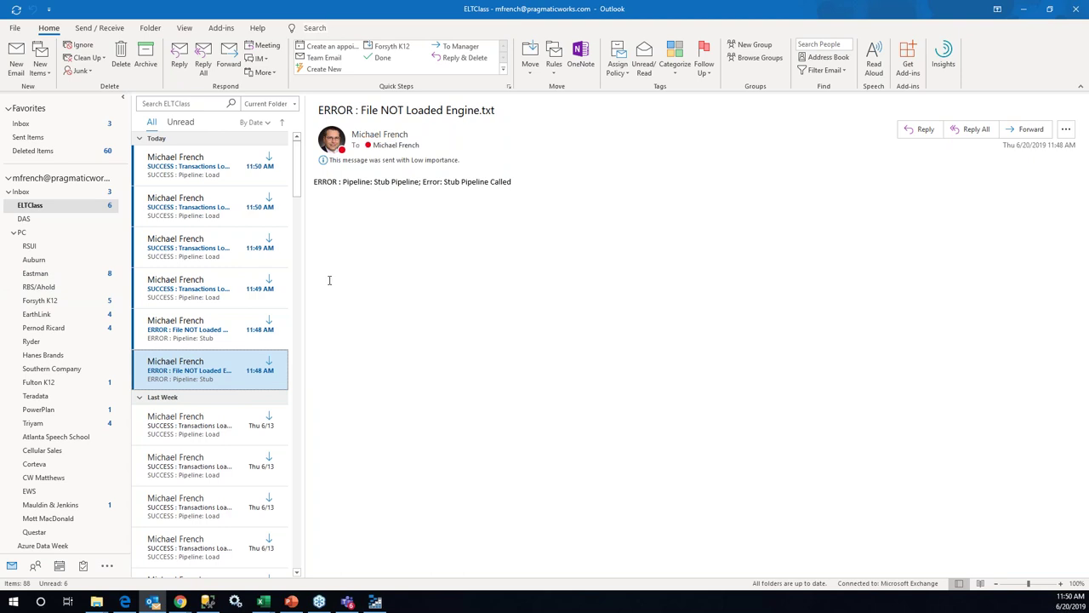
click(279, 333)
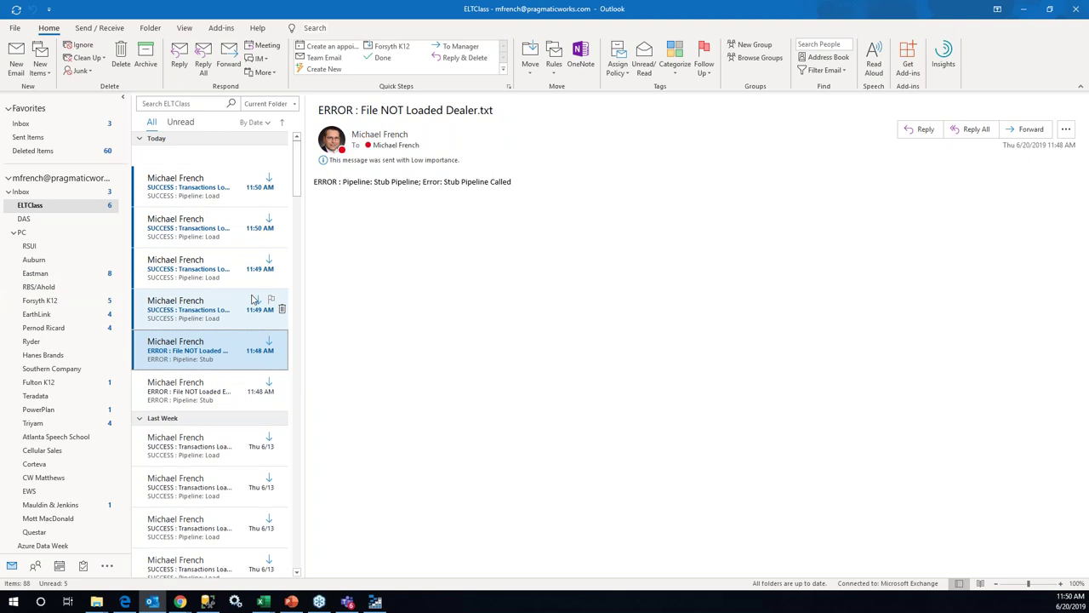
- Read today's success notifications one by one, from the Flight20161203.csv message up to the AcftRef.txt message
click(264, 324)
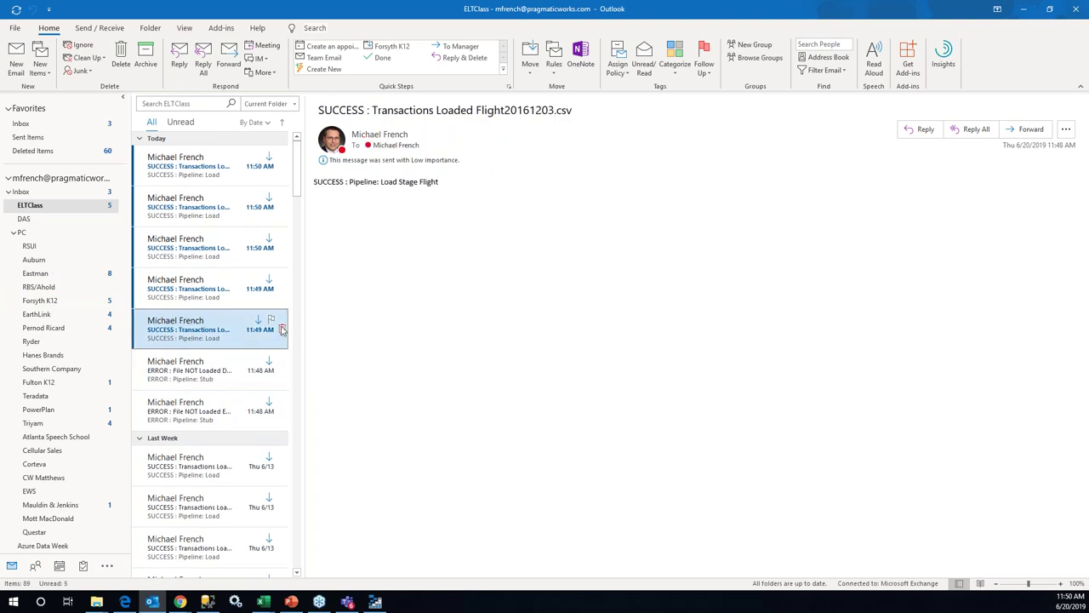
key(Up)
key(Up)
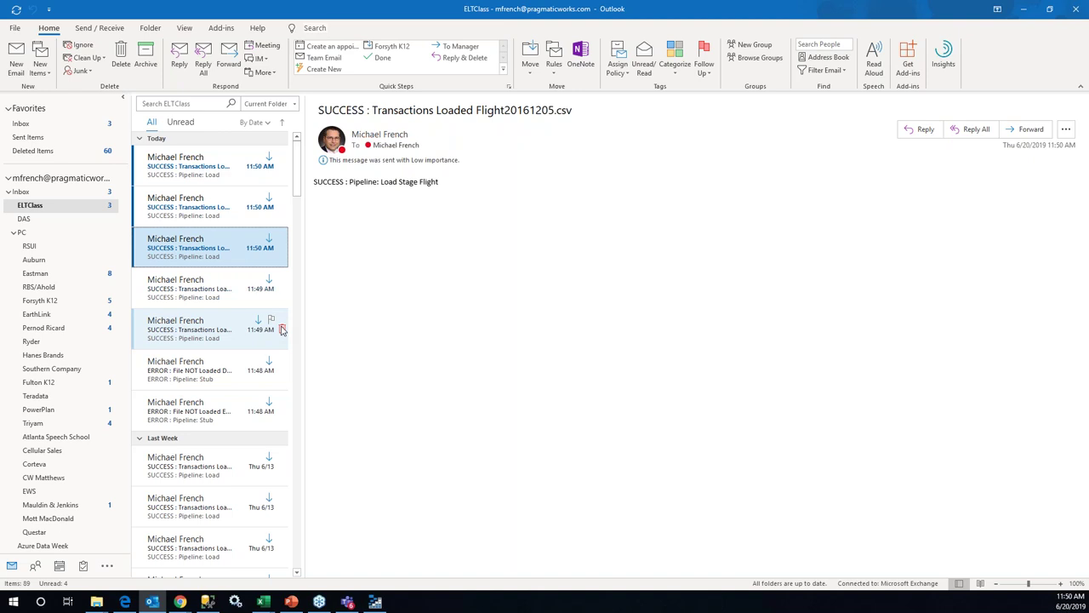
key(Up)
key(Up)
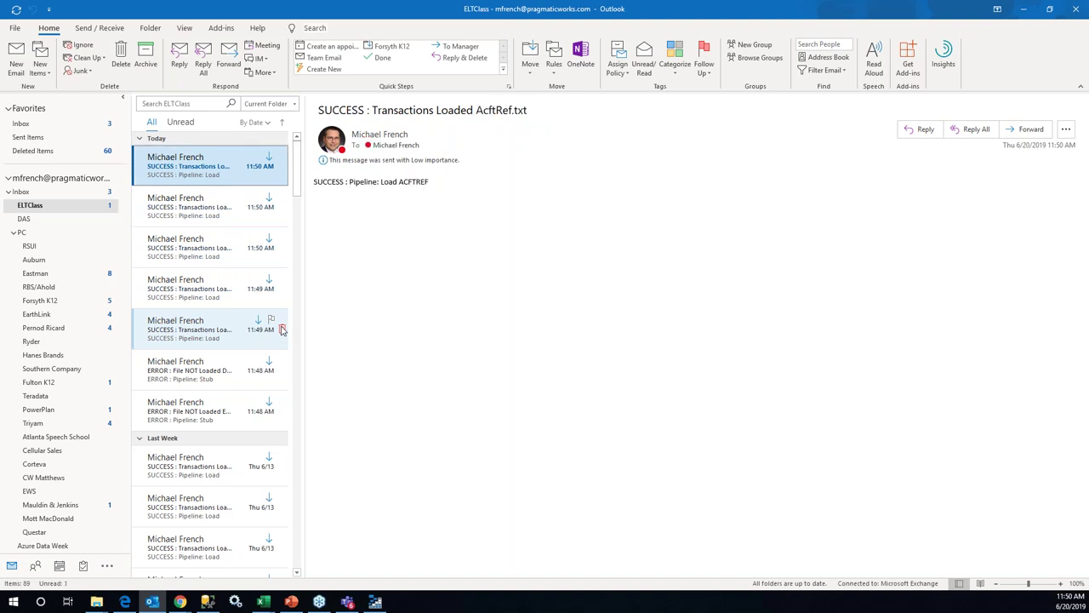
key(Down)
key(Up)
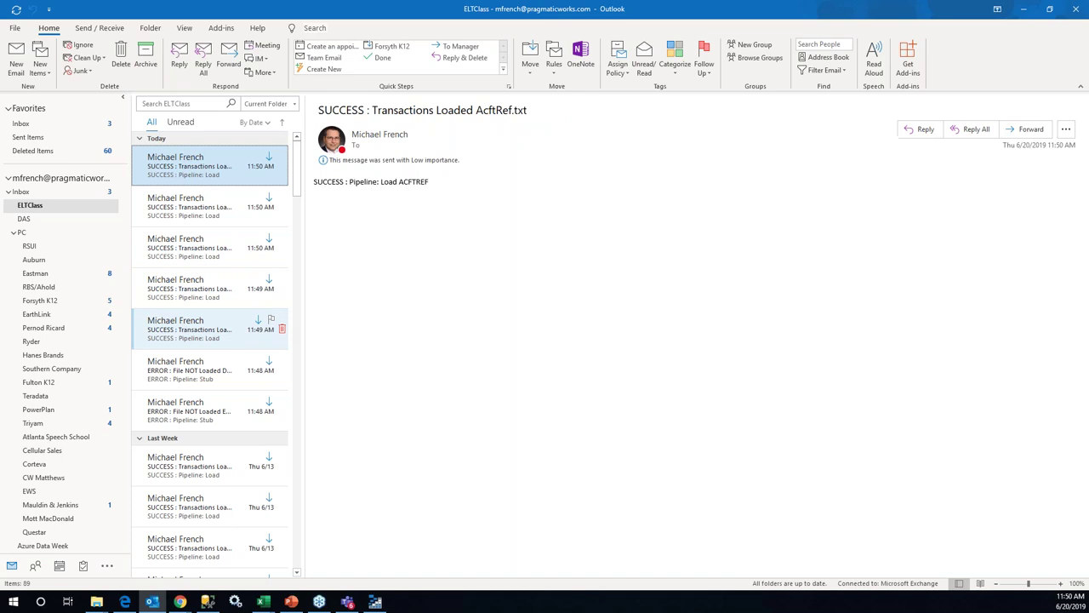
- Return to Data Factory's pipeline runs in the browser and refresh the list repeatedly
click(1027, 7)
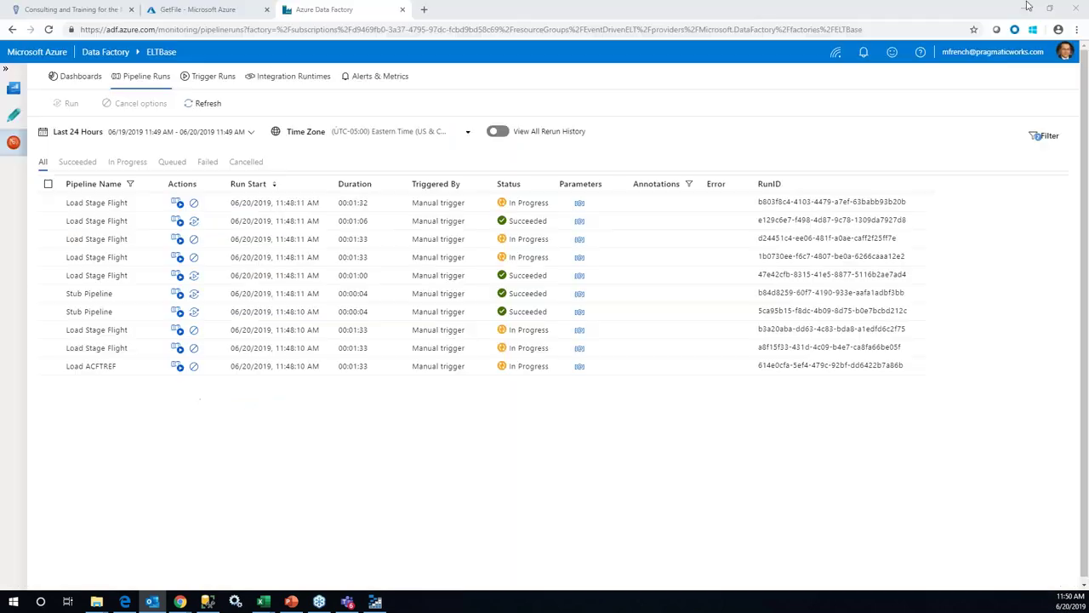
click(207, 111)
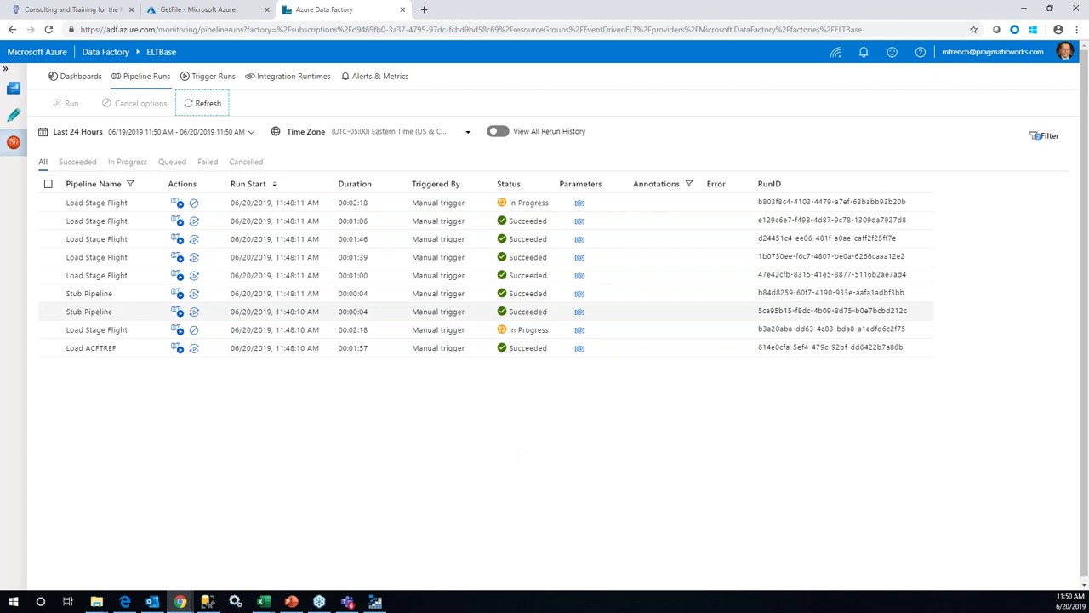
click(204, 104)
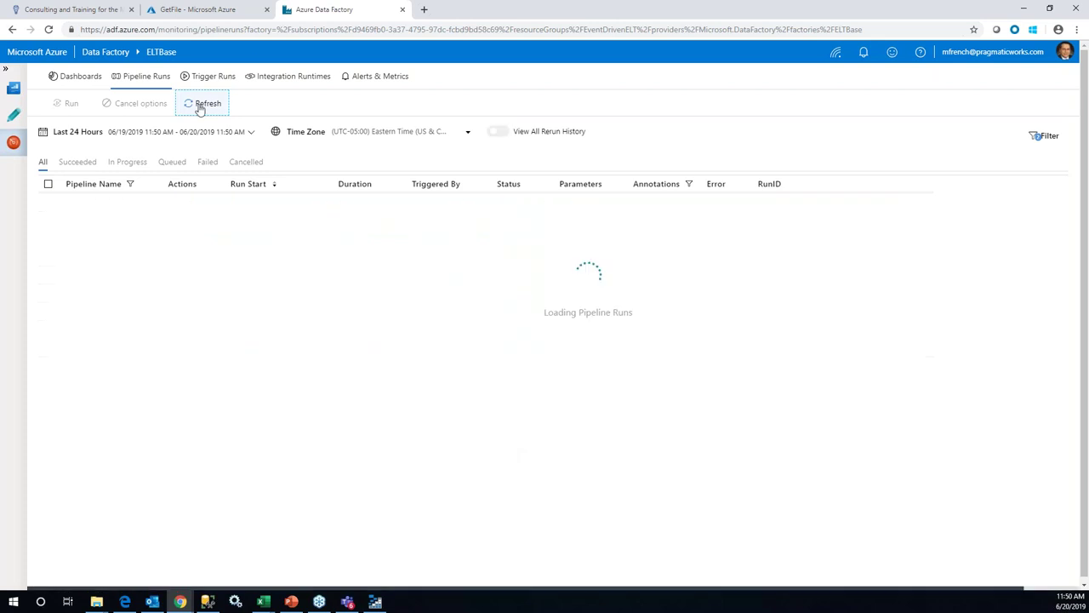
click(200, 108)
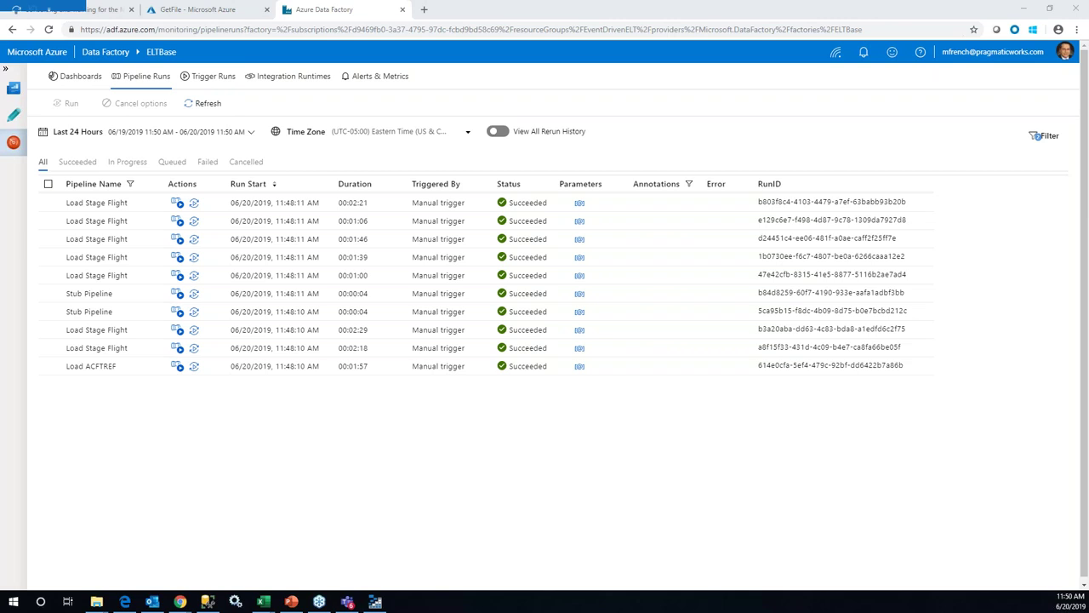
- Return to Outlook and read the newest success notifications for Flight20161207.csv and Flight20161202.csv
click(189, 253)
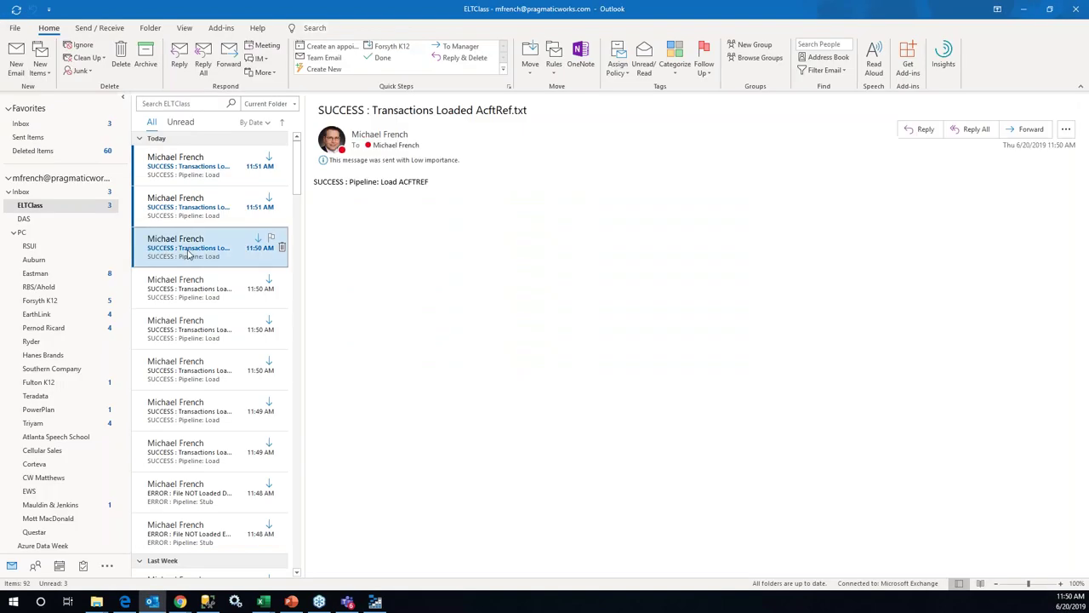
key(Left)
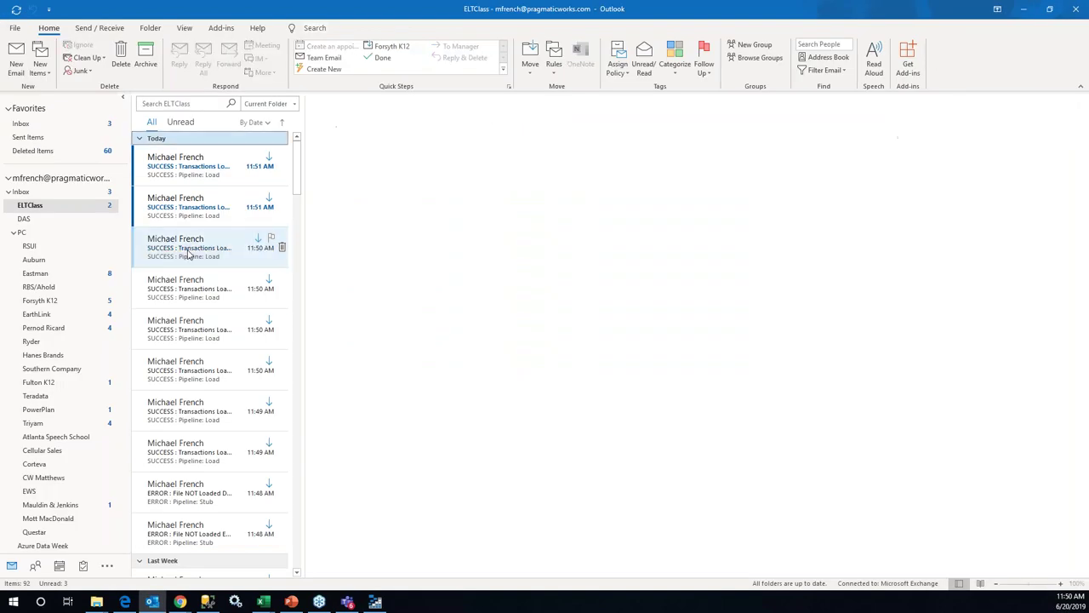
key(Left)
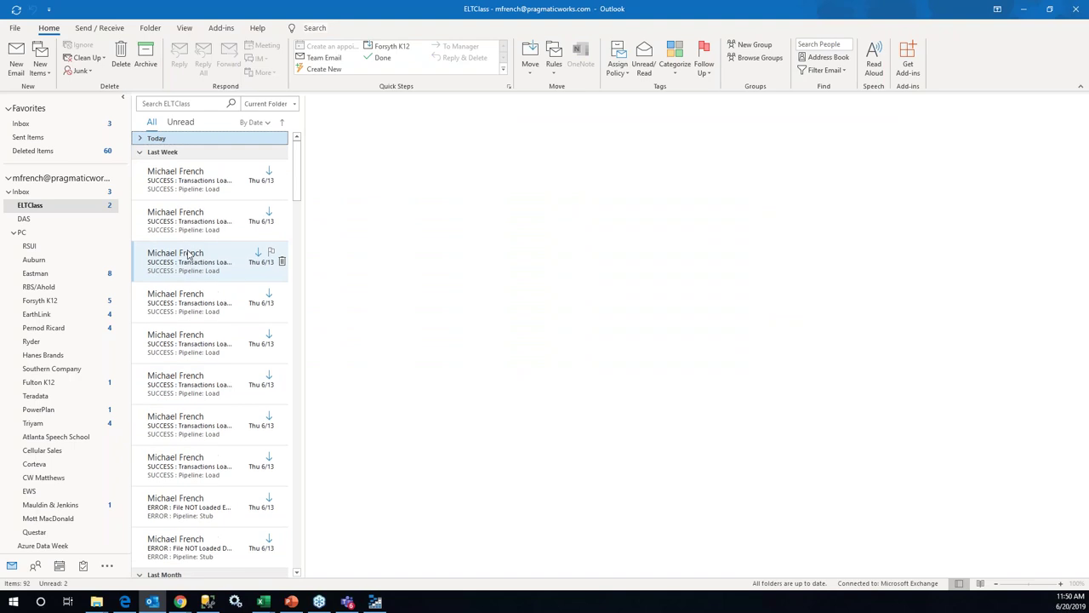
key(Right)
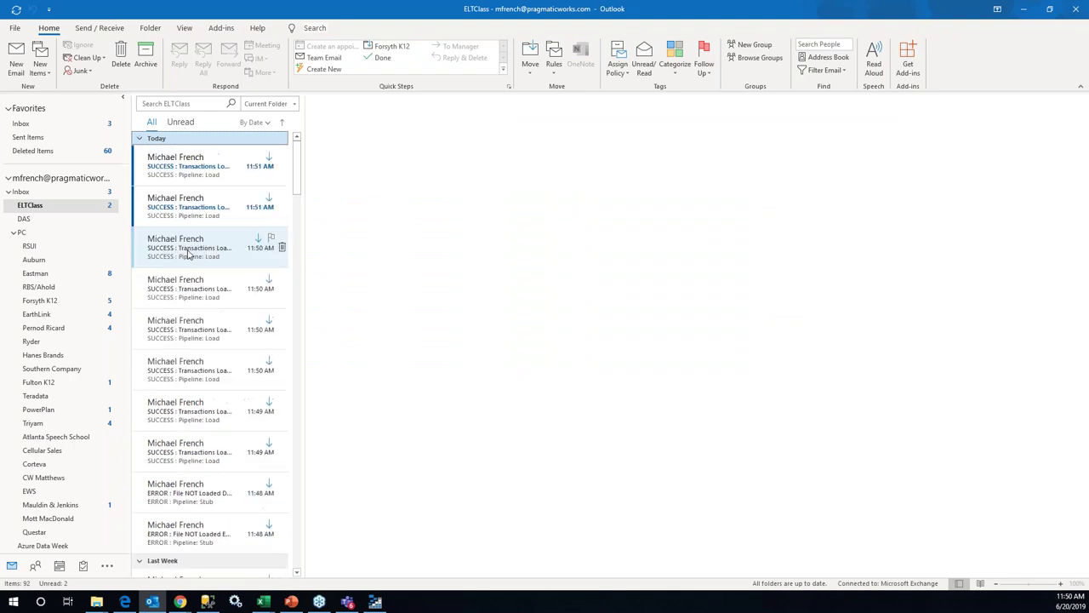
click(206, 212)
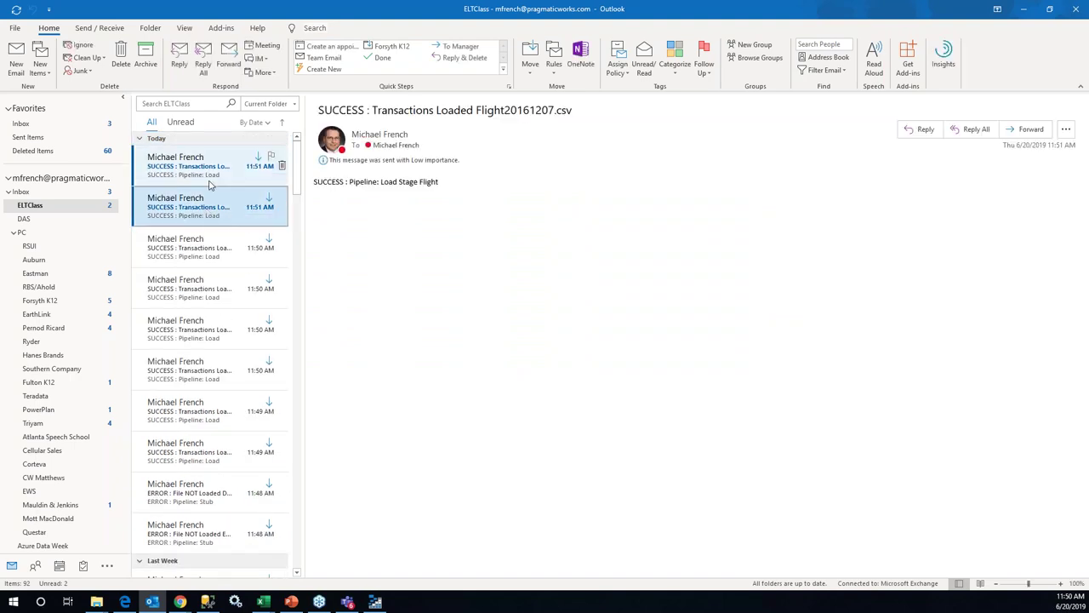
click(213, 180)
key(Down)
click(213, 182)
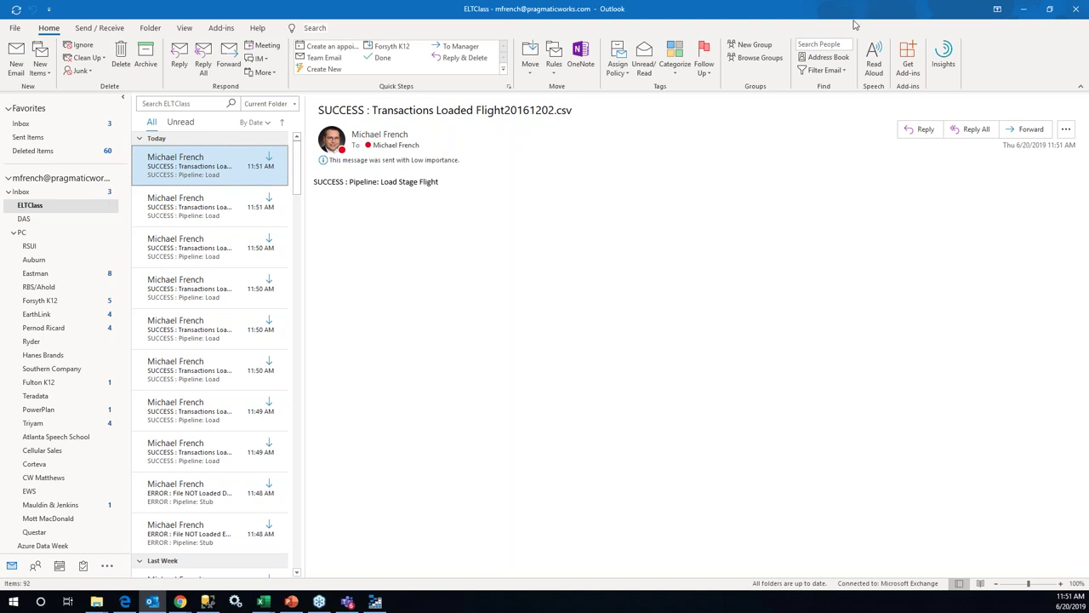
- Switch to SQL Server Management Studio and run the audit.OperationsEventLog query filtered to OpsLogSK > 174
click(1030, 7)
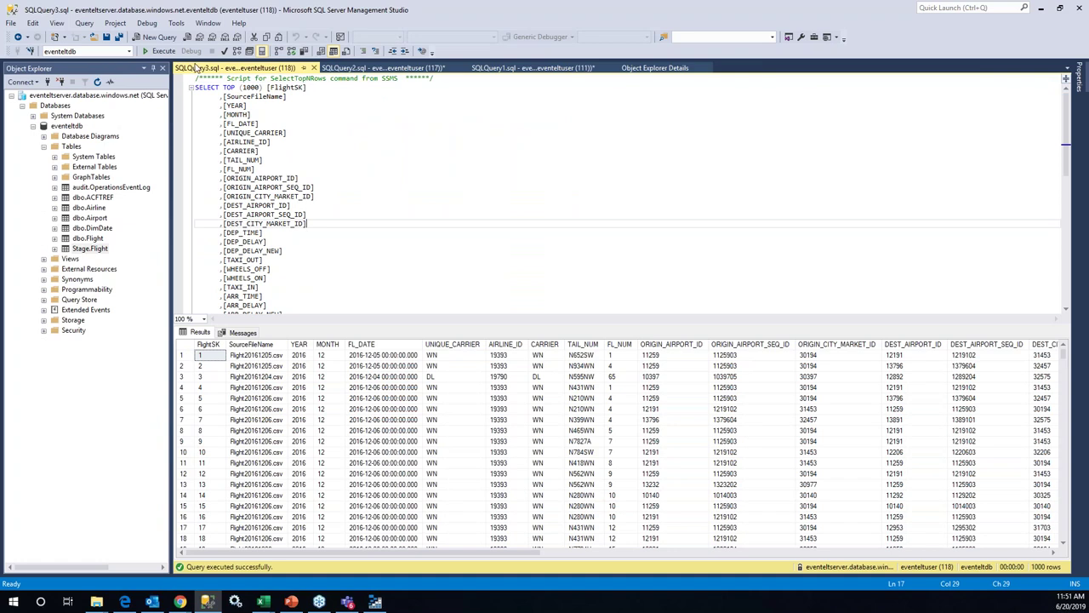
scroll(350, 137, down, 5)
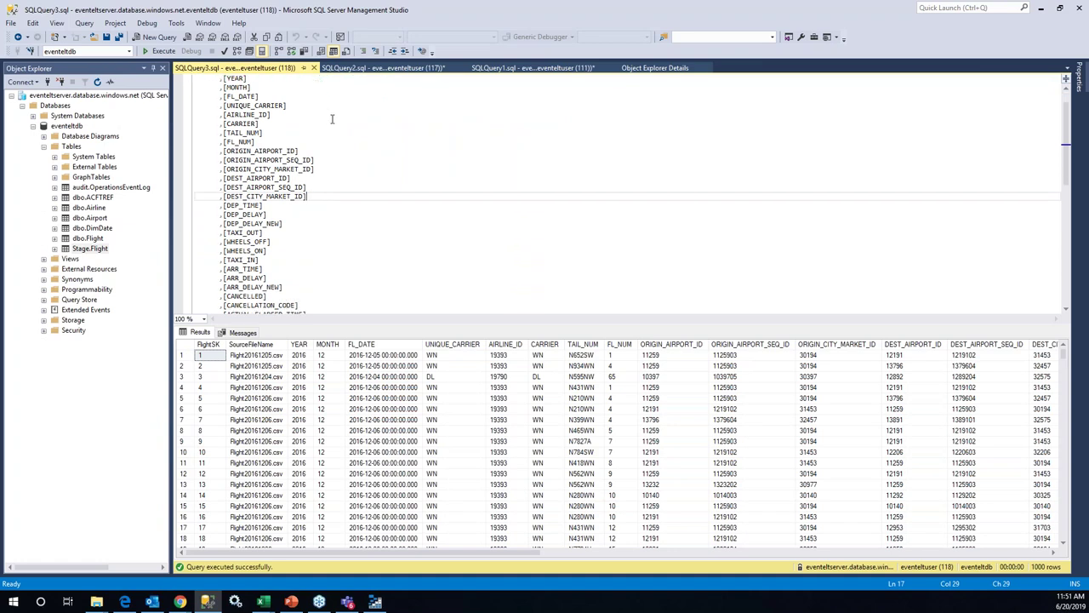
scroll(350, 137, down, 1)
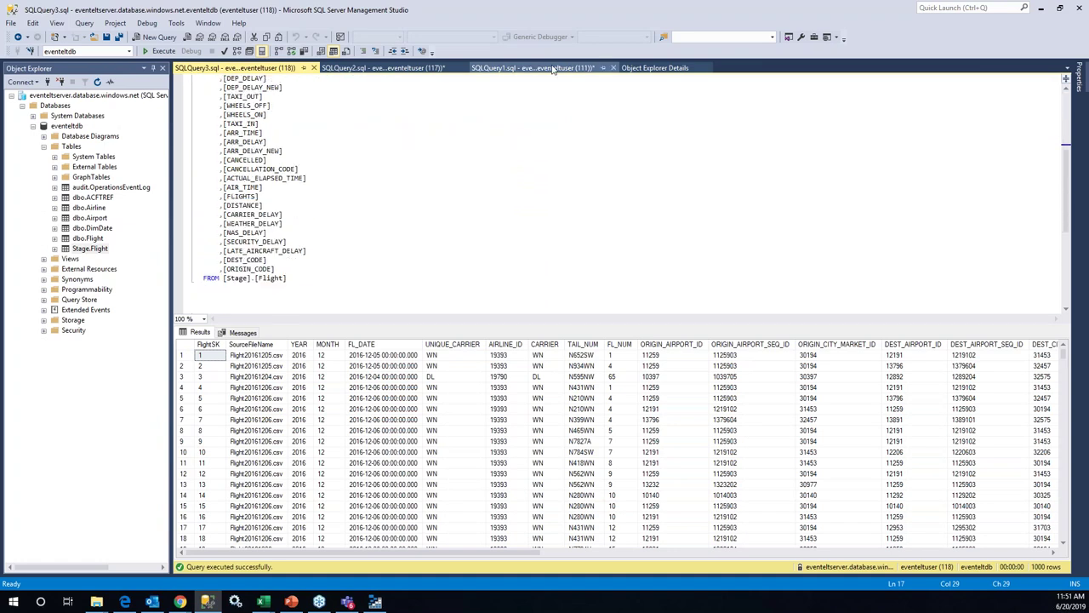
click(553, 68)
click(158, 51)
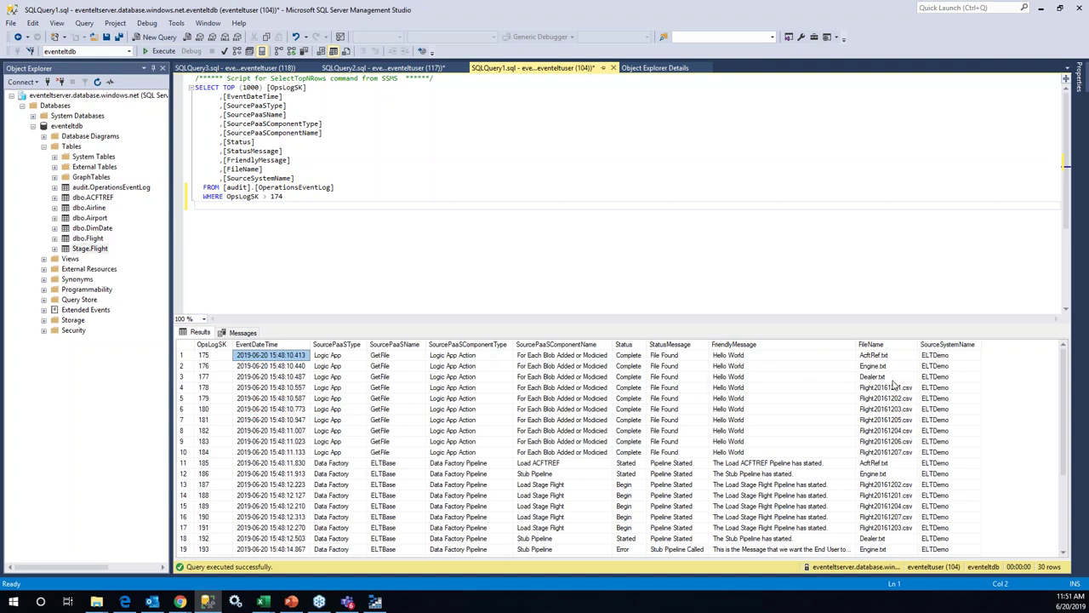
- Examine the event log results for file-found, pipeline-started, stub error and file-loaded entries
scroll(895, 388, down, 1)
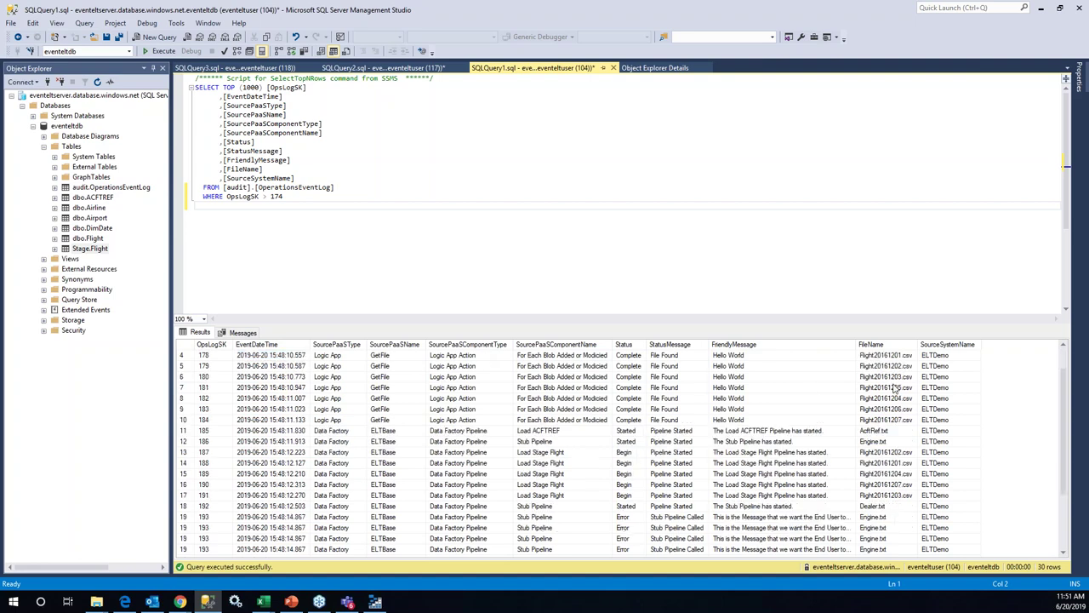
scroll(895, 388, up, 1)
click(685, 388)
click(694, 465)
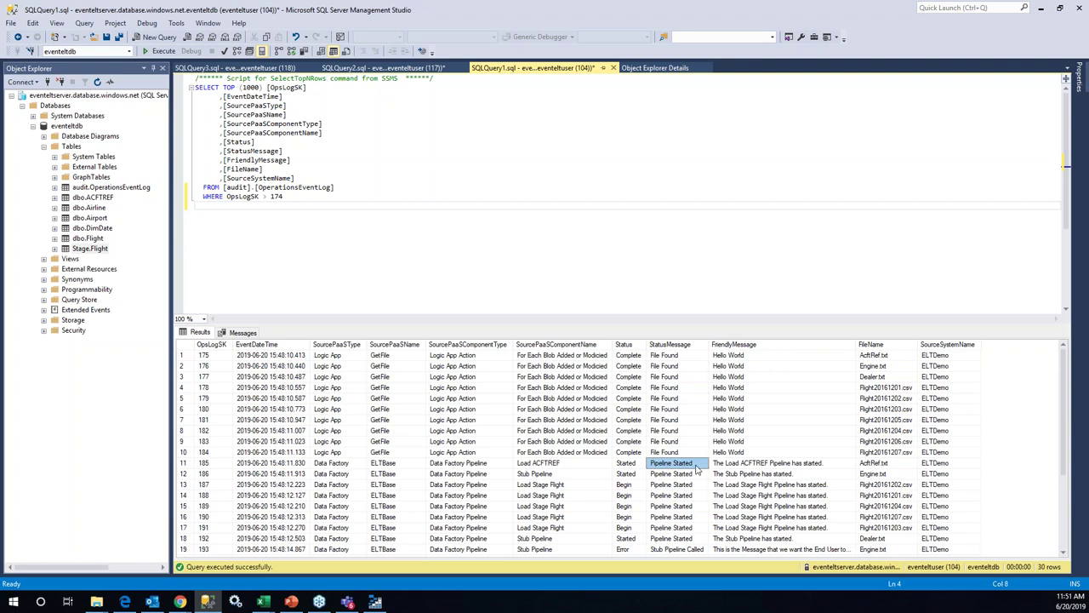
scroll(701, 489, down, 1)
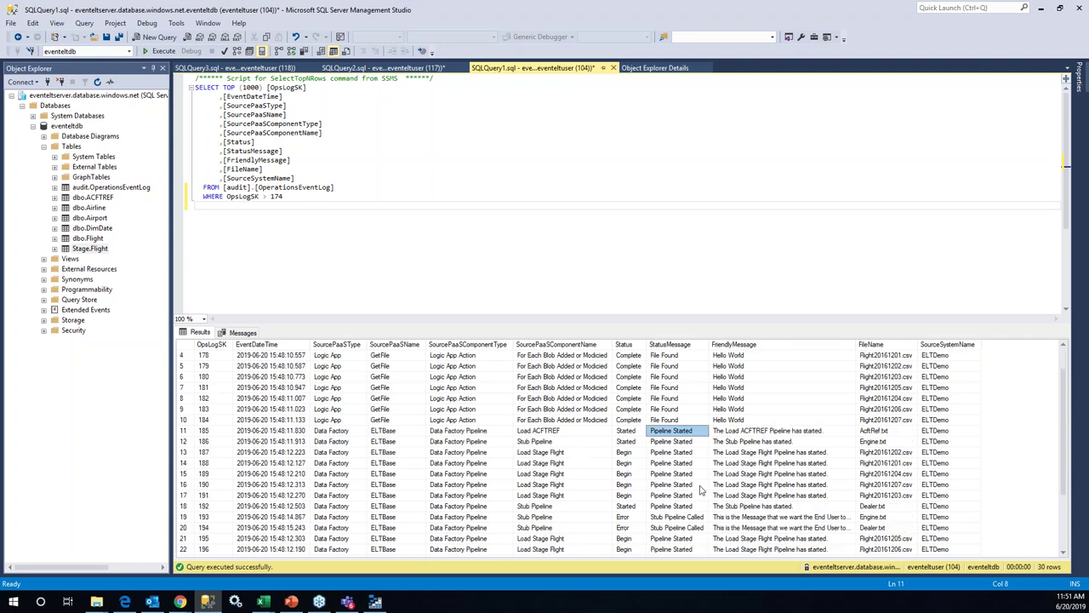
scroll(701, 489, down, 2)
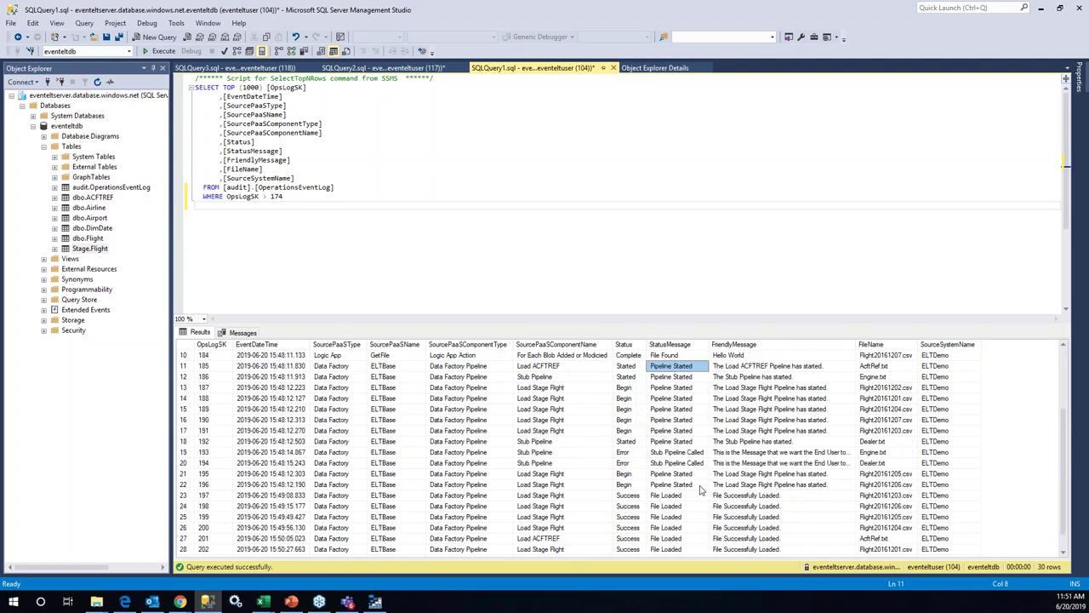
scroll(702, 489, down, 1)
scroll(706, 409, up, 1)
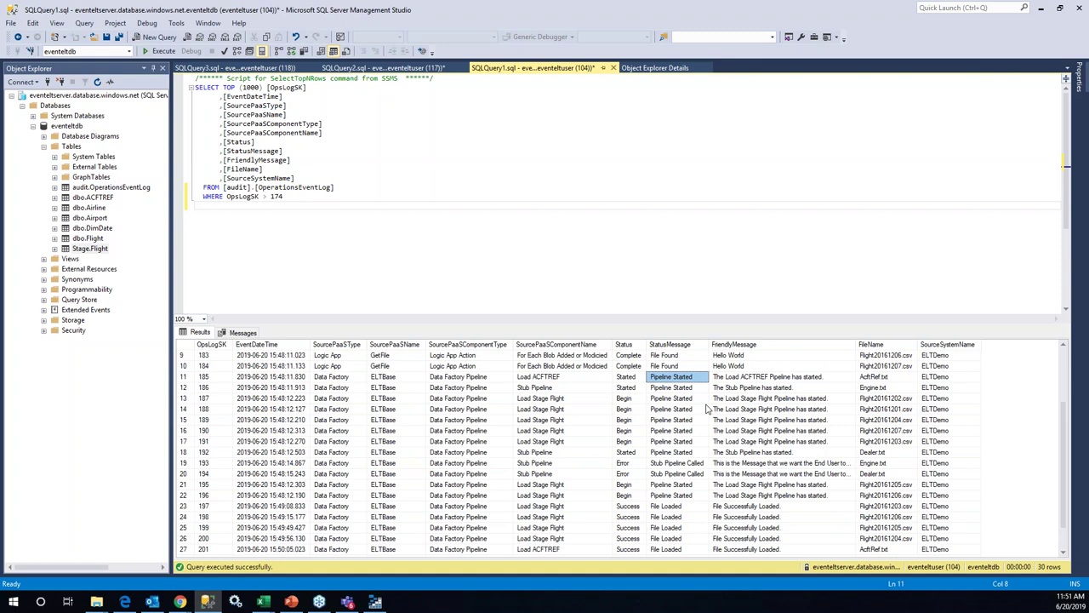
scroll(706, 409, up, 3)
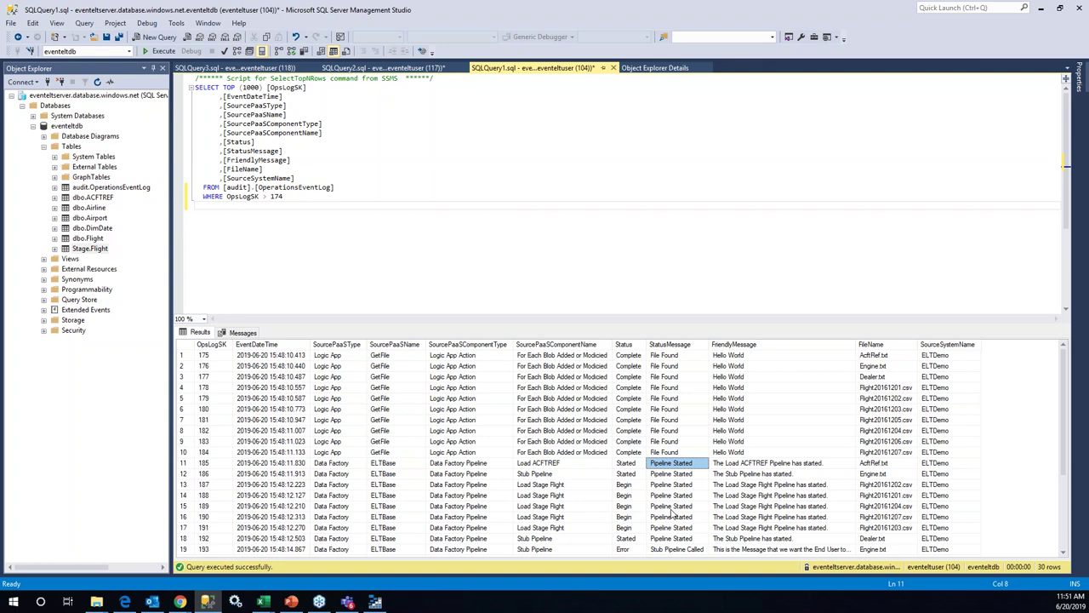
scroll(672, 511, down, 1)
scroll(669, 513, down, 2)
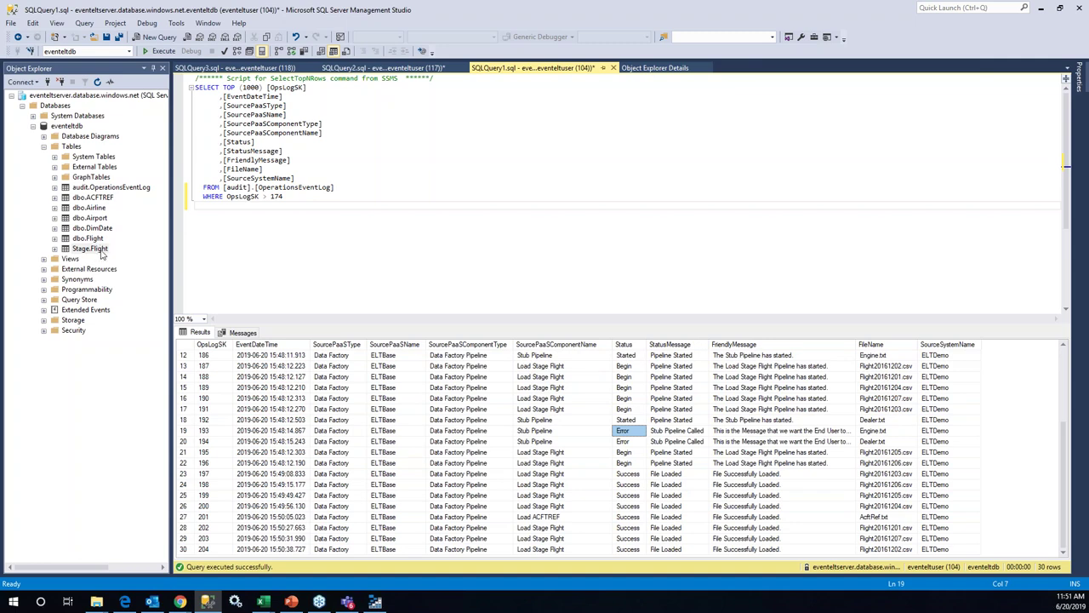
- Rerun the dbo.ACFTREF query and check the loaded aircraft reference rows
click(383, 68)
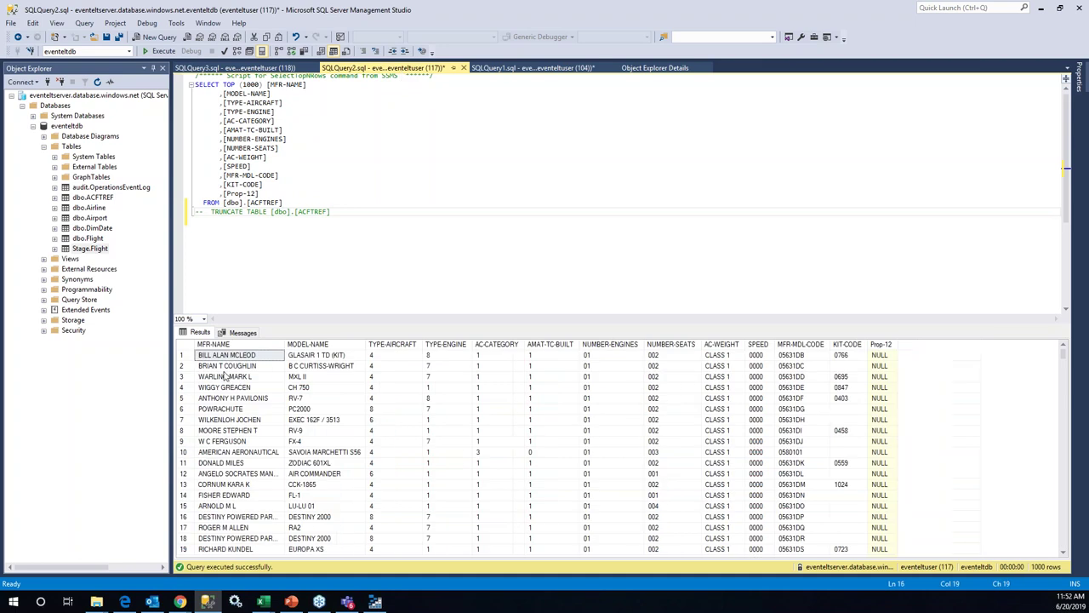
click(417, 166)
key(F5)
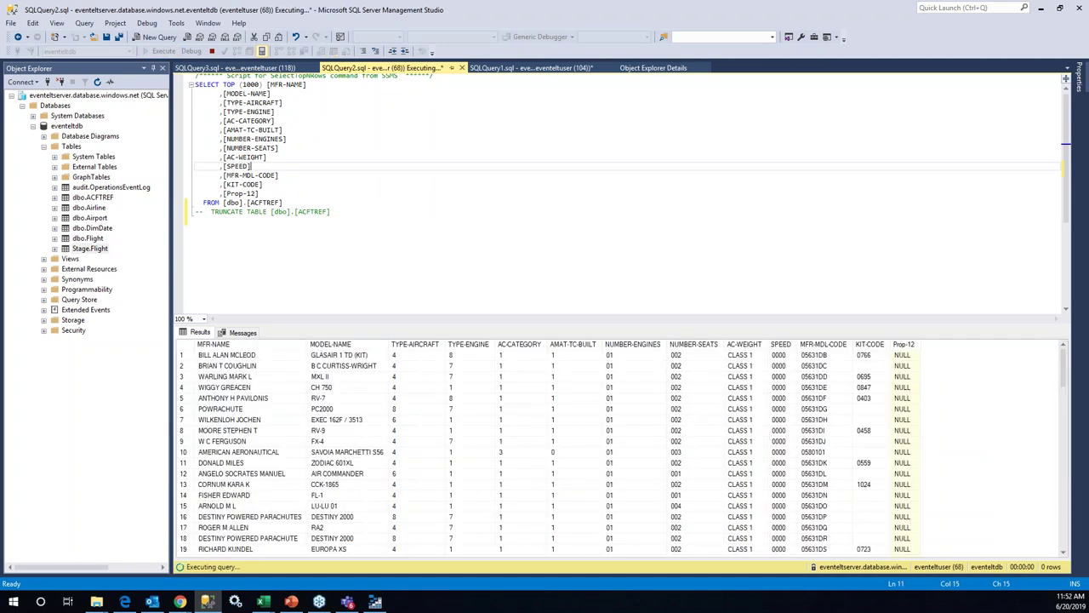
click(575, 398)
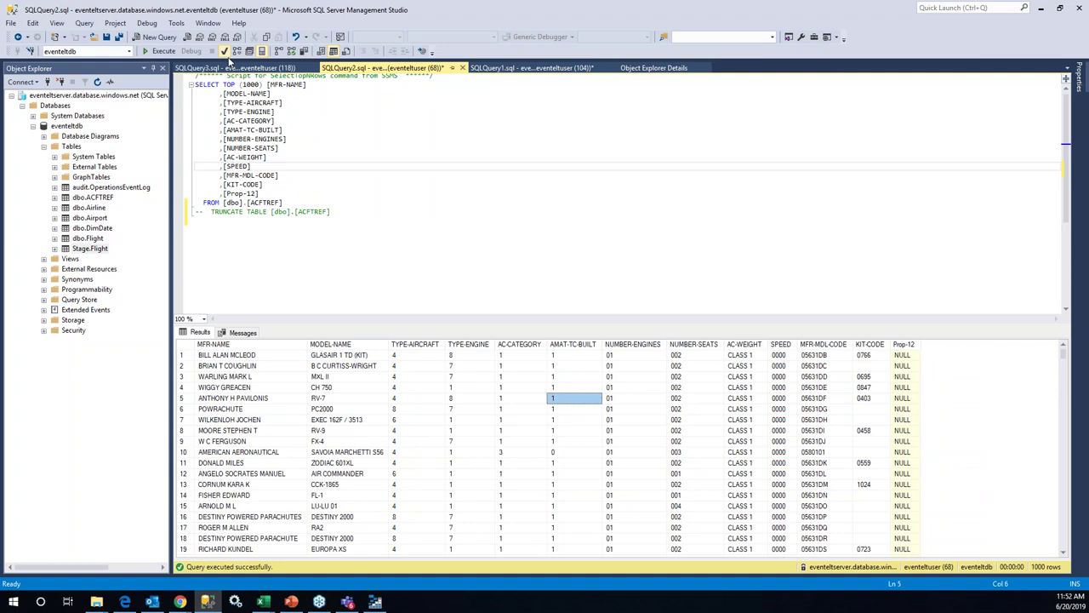
- Examine the SourceFileName values in the Stage.Flight query results to see which flight files the rows came from
click(230, 67)
click(272, 389)
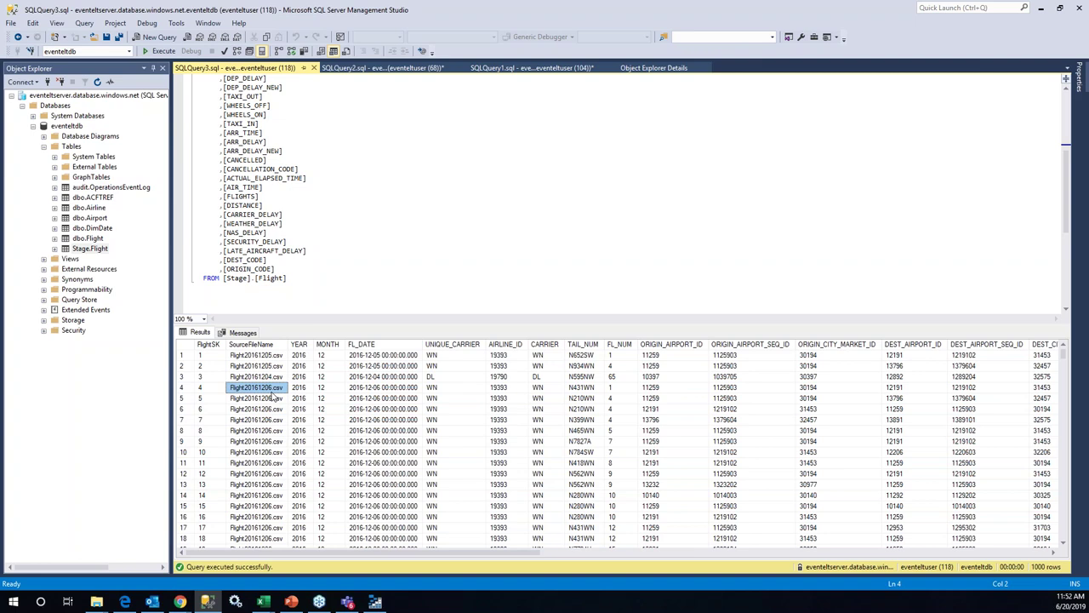
click(271, 376)
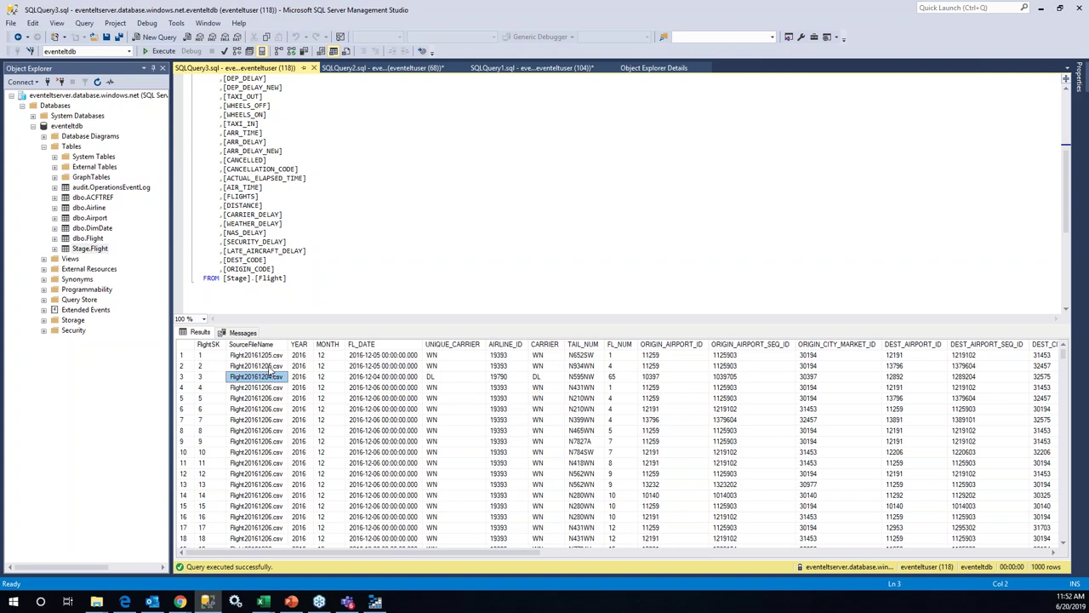
click(270, 367)
click(270, 431)
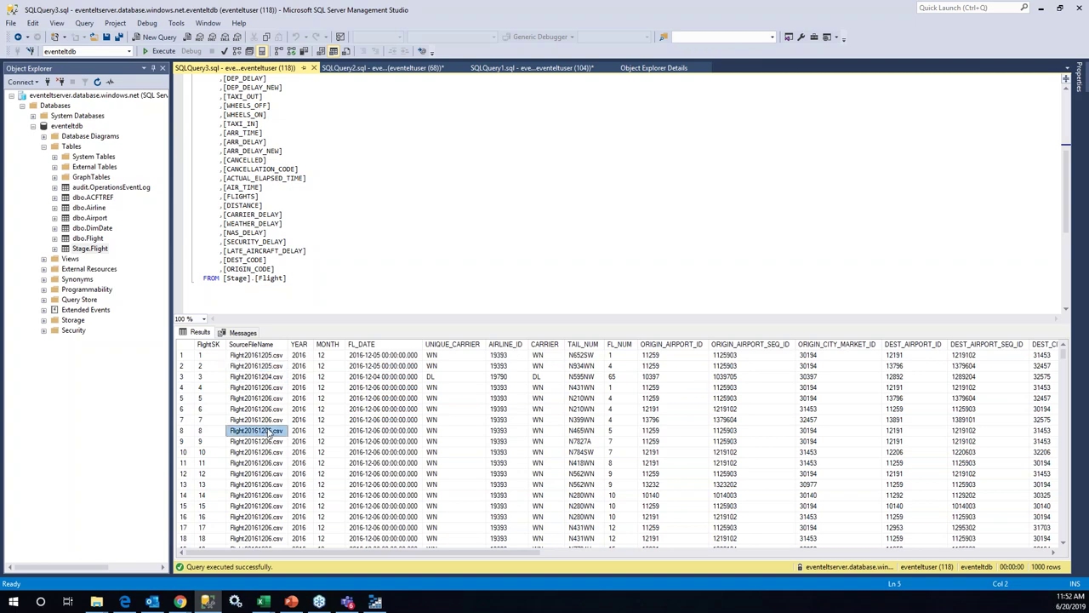
scroll(266, 457, down, 1)
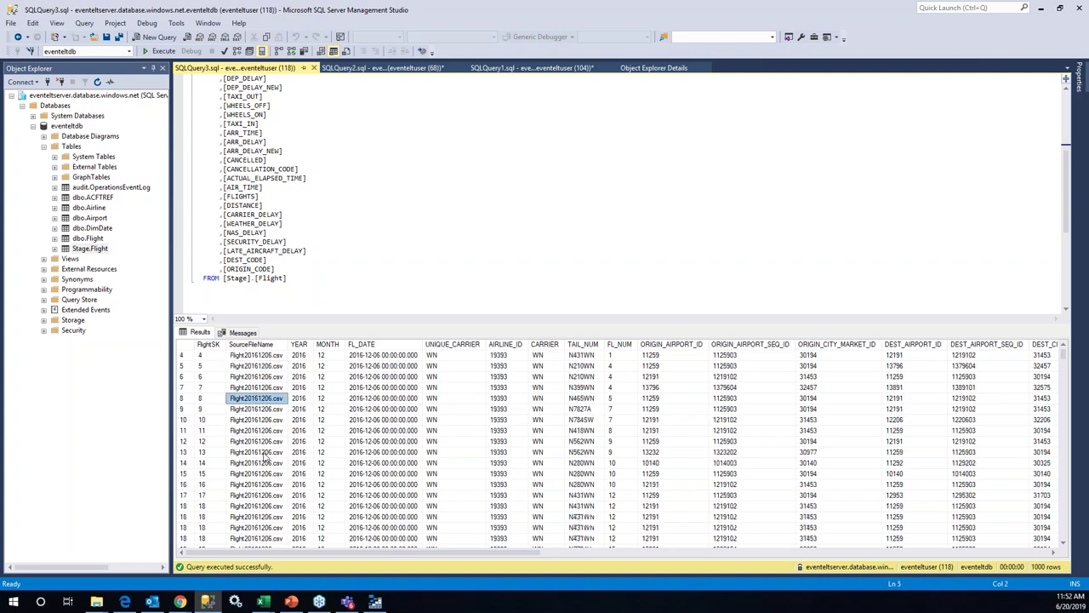
scroll(266, 457, down, 5)
scroll(274, 473, down, 5)
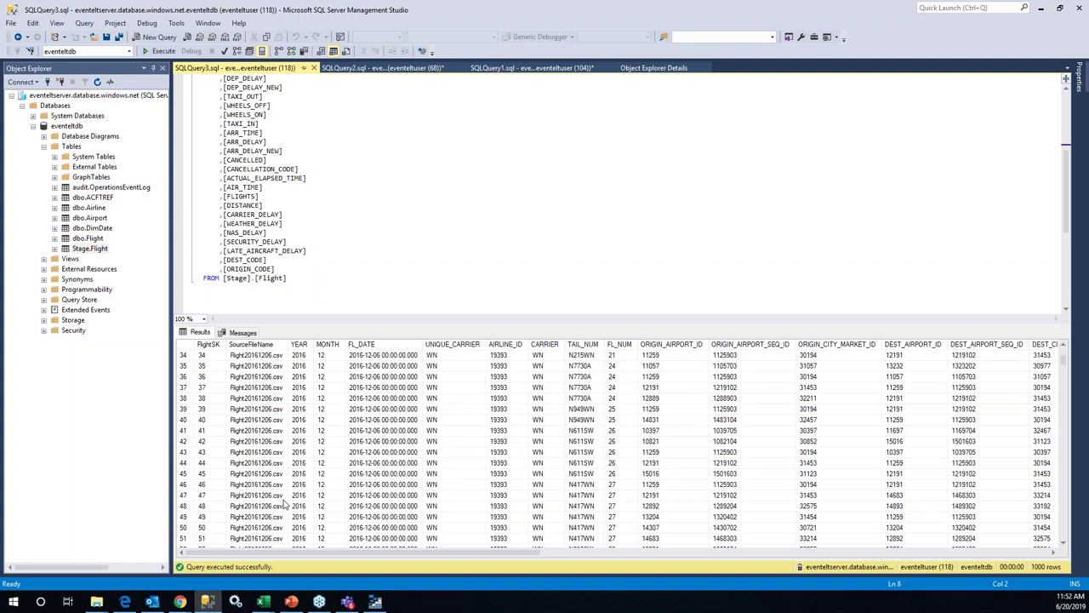
scroll(285, 506, down, 3)
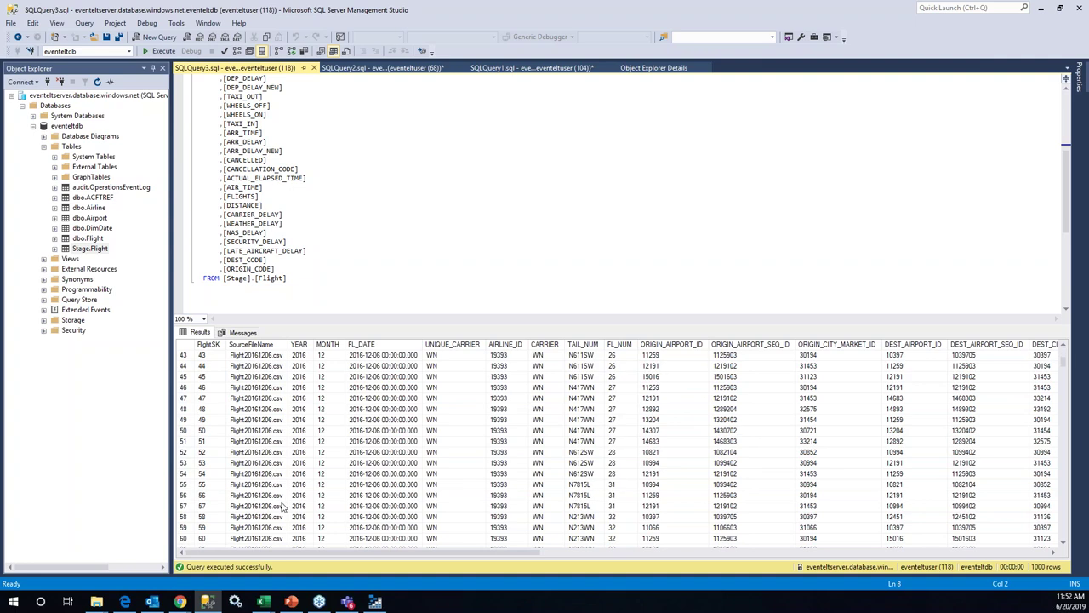
scroll(285, 505, up, 2)
scroll(285, 506, up, 10)
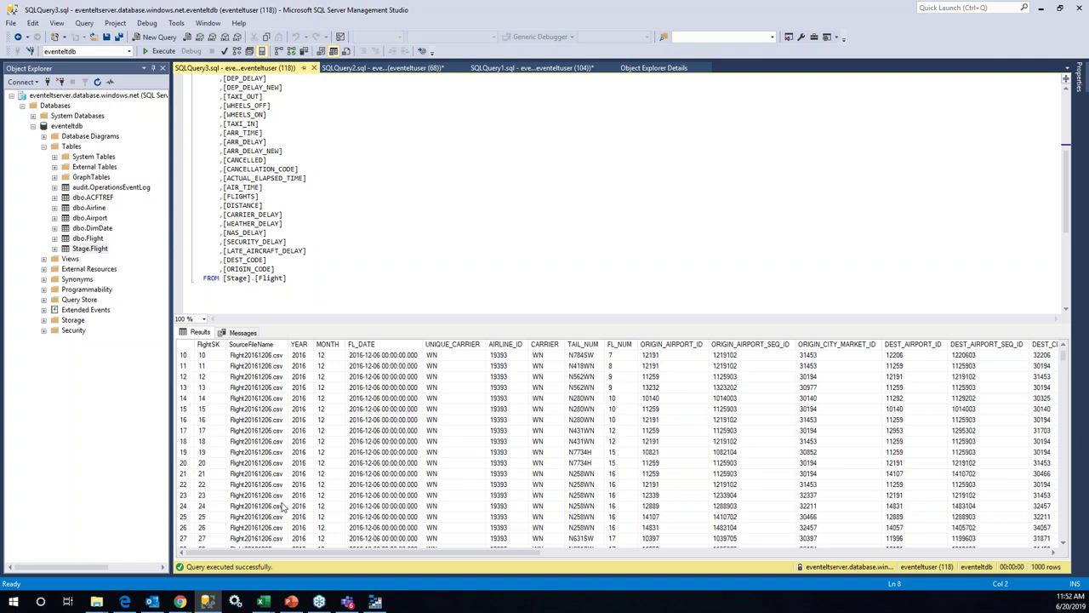
scroll(285, 507, up, 3)
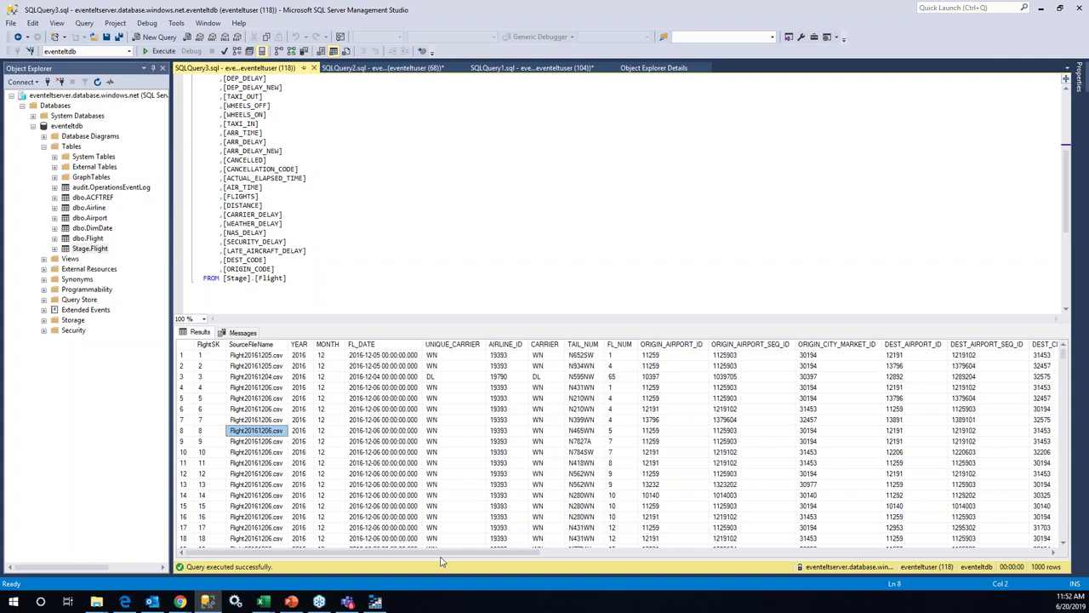
- Switch to Azure Storage Explorer, refresh the ToLoad folder's blob list, and go back up to the raw container
click(374, 602)
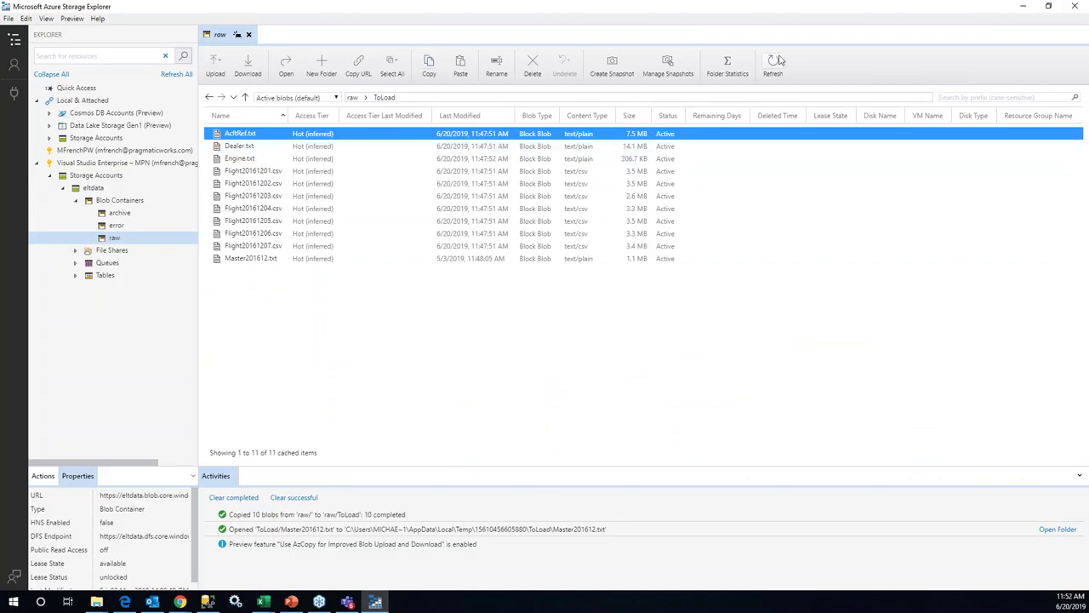
click(777, 61)
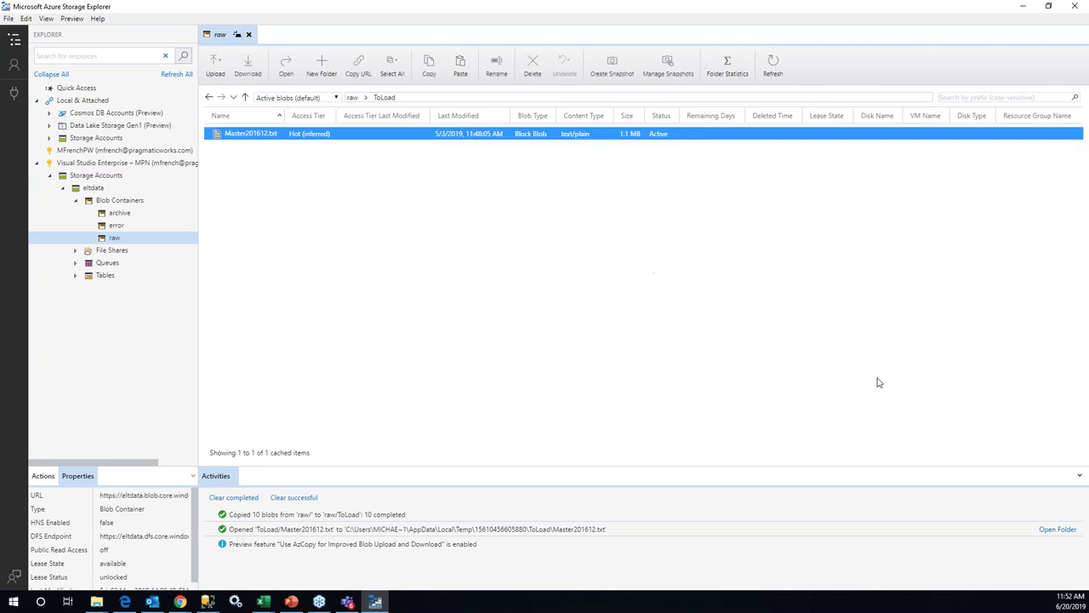
click(352, 99)
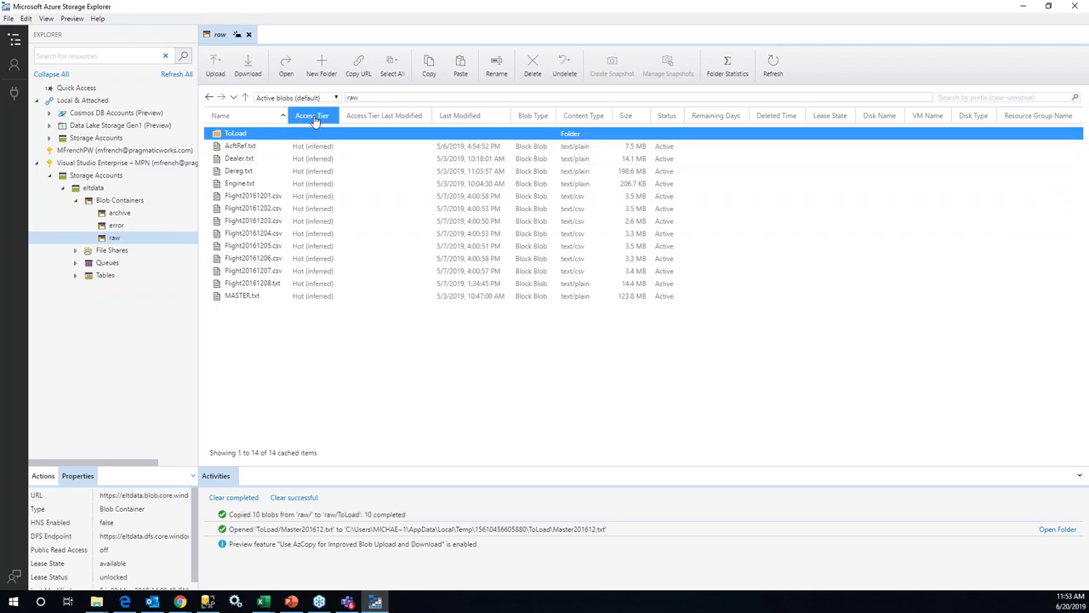
- Open the archive container and sort its blobs by Last Modified, newest first
click(117, 212)
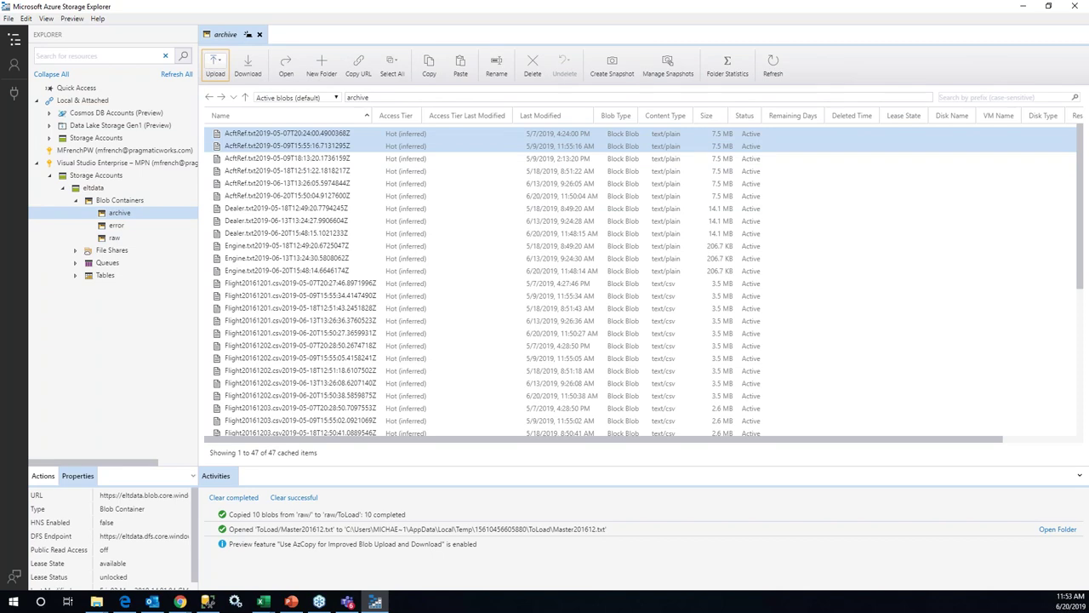
click(261, 134)
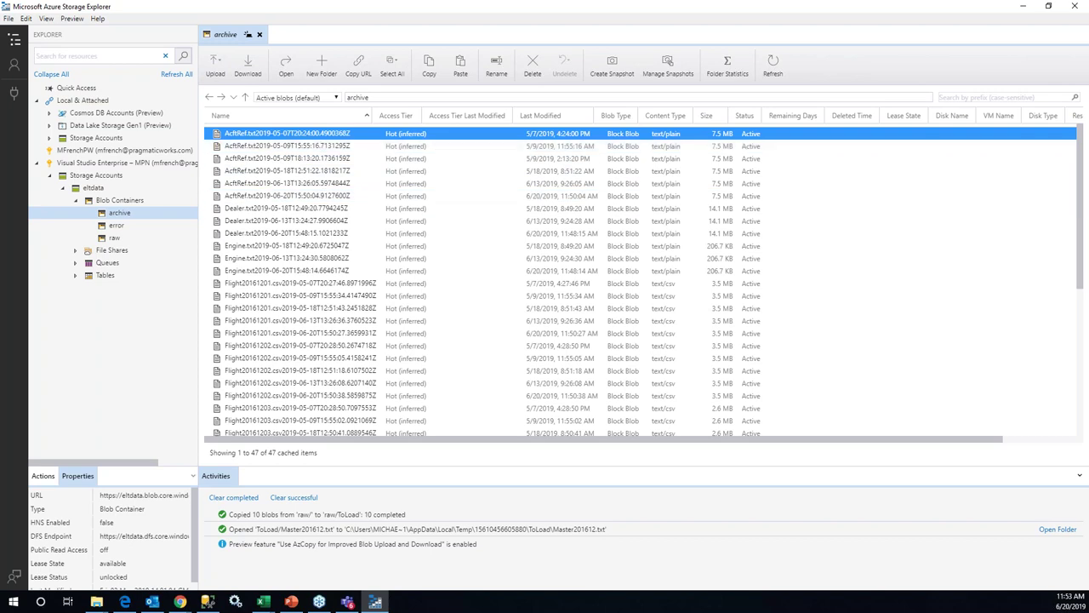
click(577, 119)
click(579, 119)
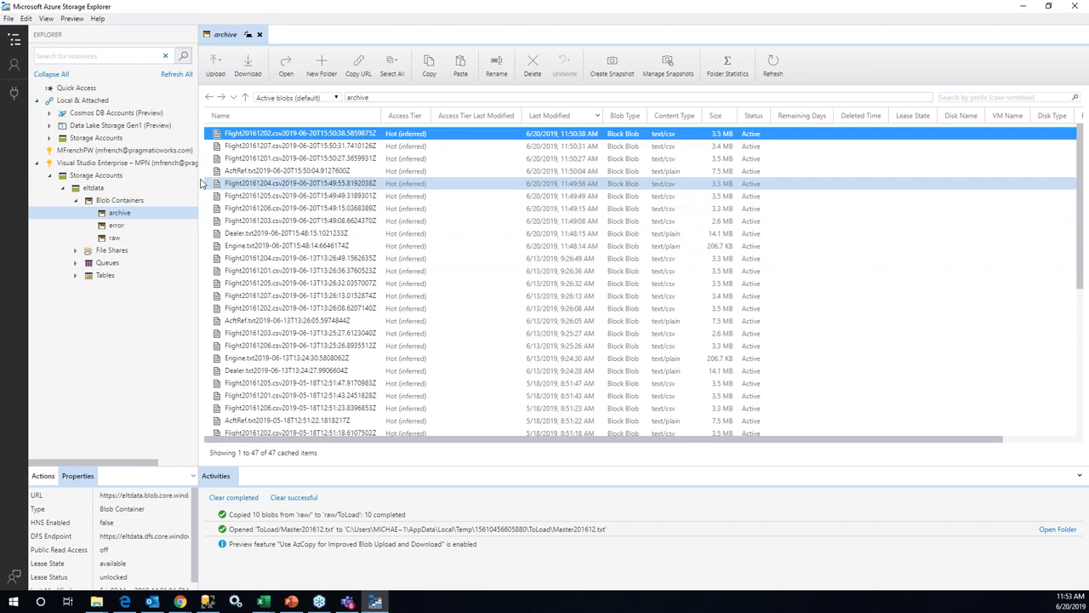
- Check the error container's refreshed blob list, and return to the archive container
click(116, 225)
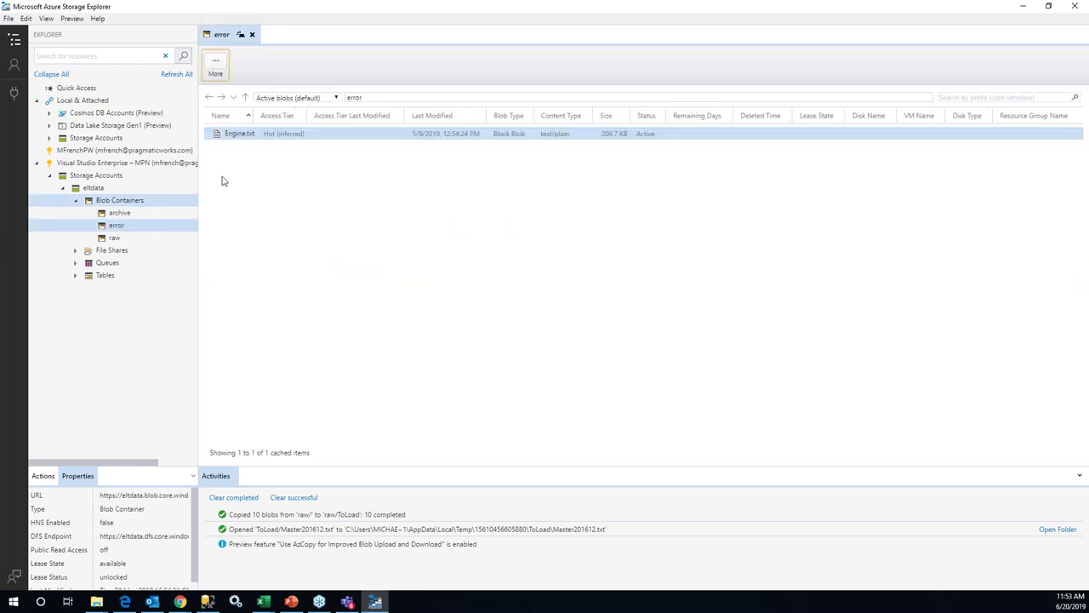
click(771, 67)
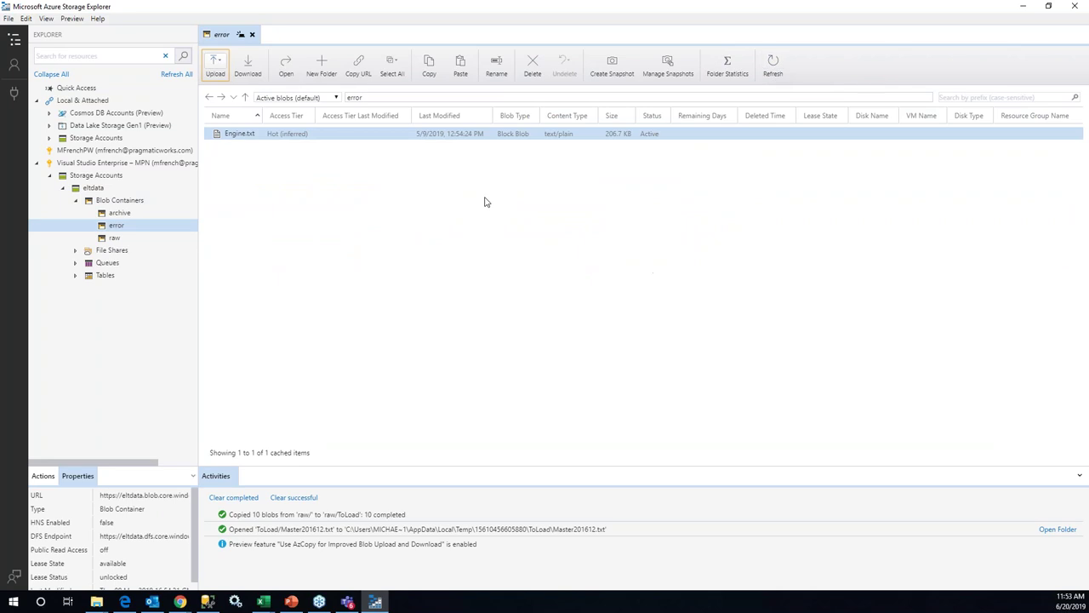
click(124, 216)
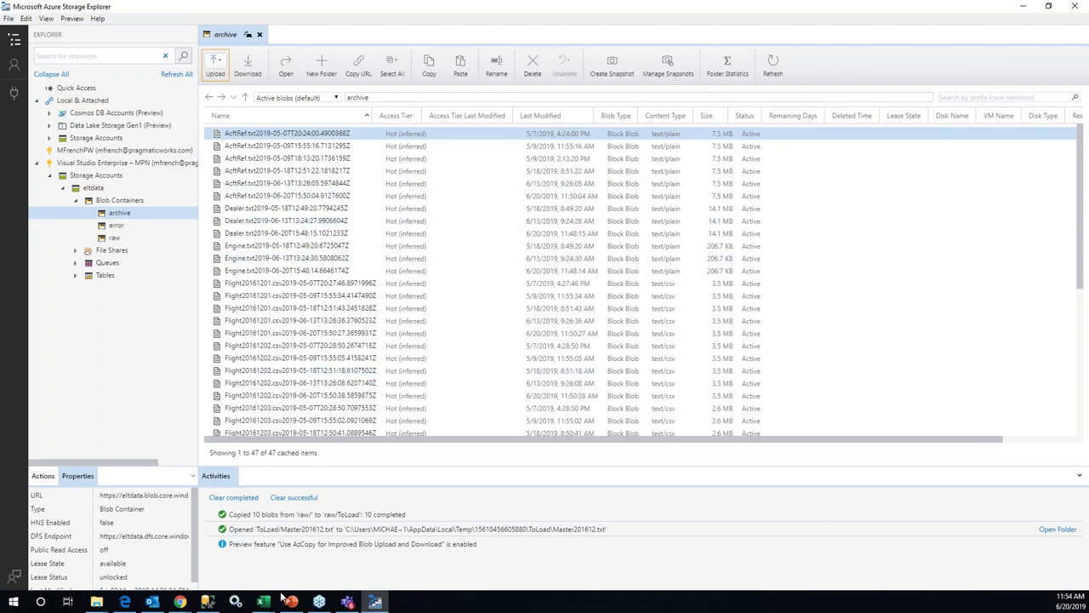
- Minimize the open application windows and switch to the PowerPoint slide show's "Have Any Questions?" slide
click(1026, 6)
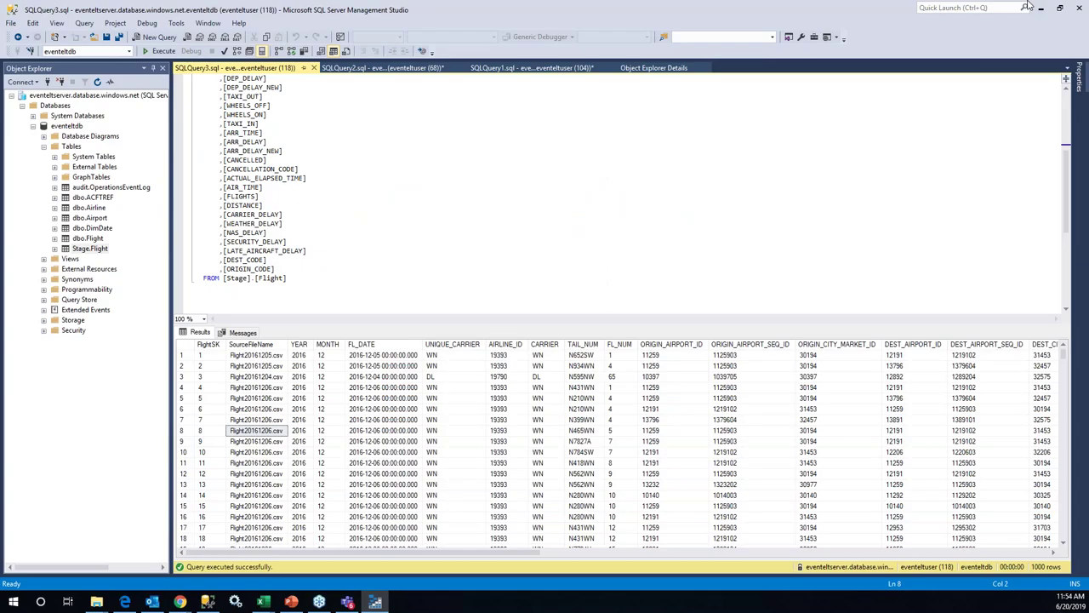
click(1037, 8)
click(1025, 7)
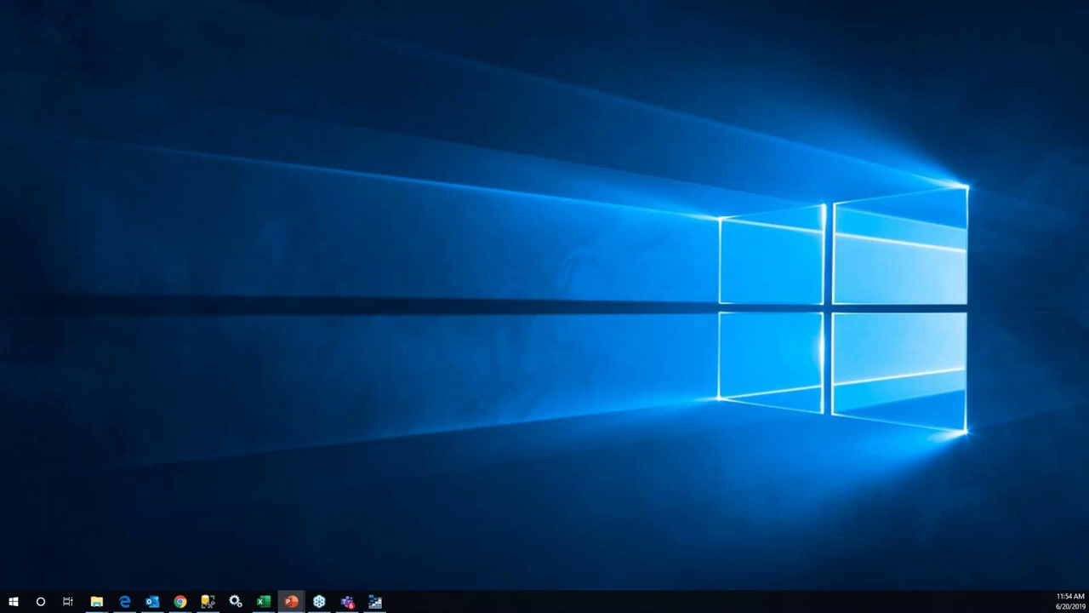
click(291, 601)
click(425, 550)
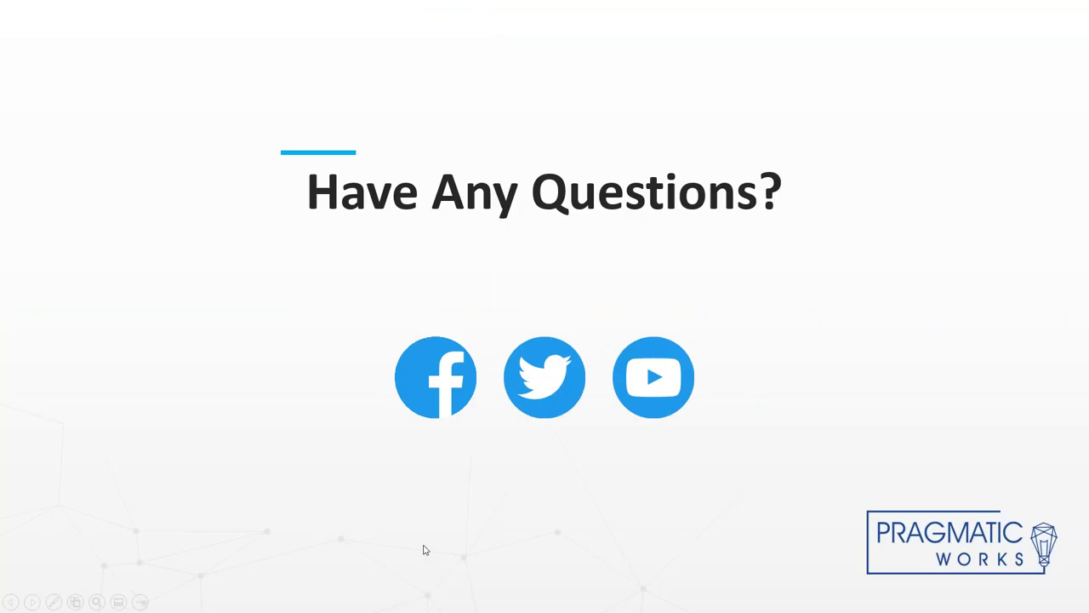